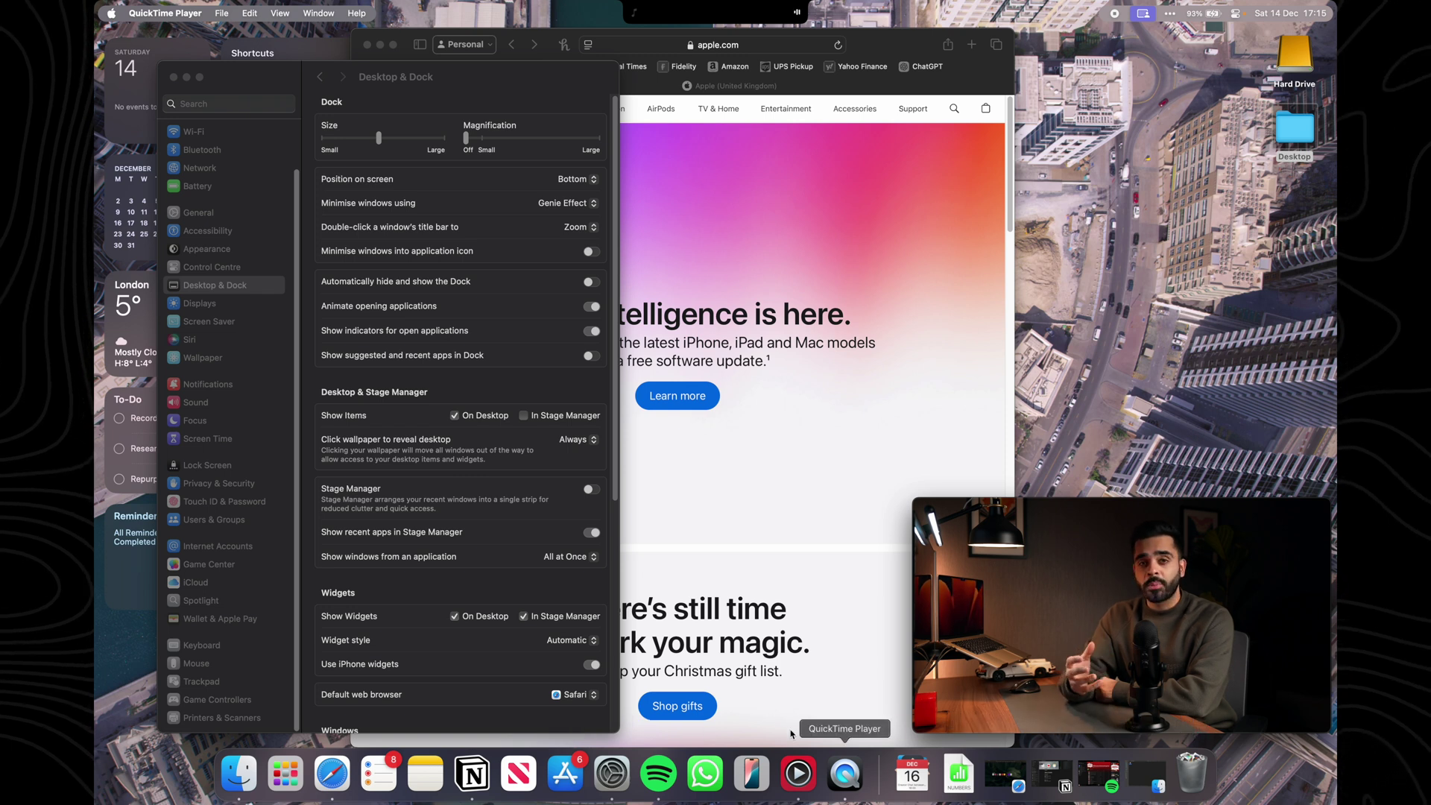
Shrink the Dock to a smaller size and turn on automatic hiding
left_click(480, 82)
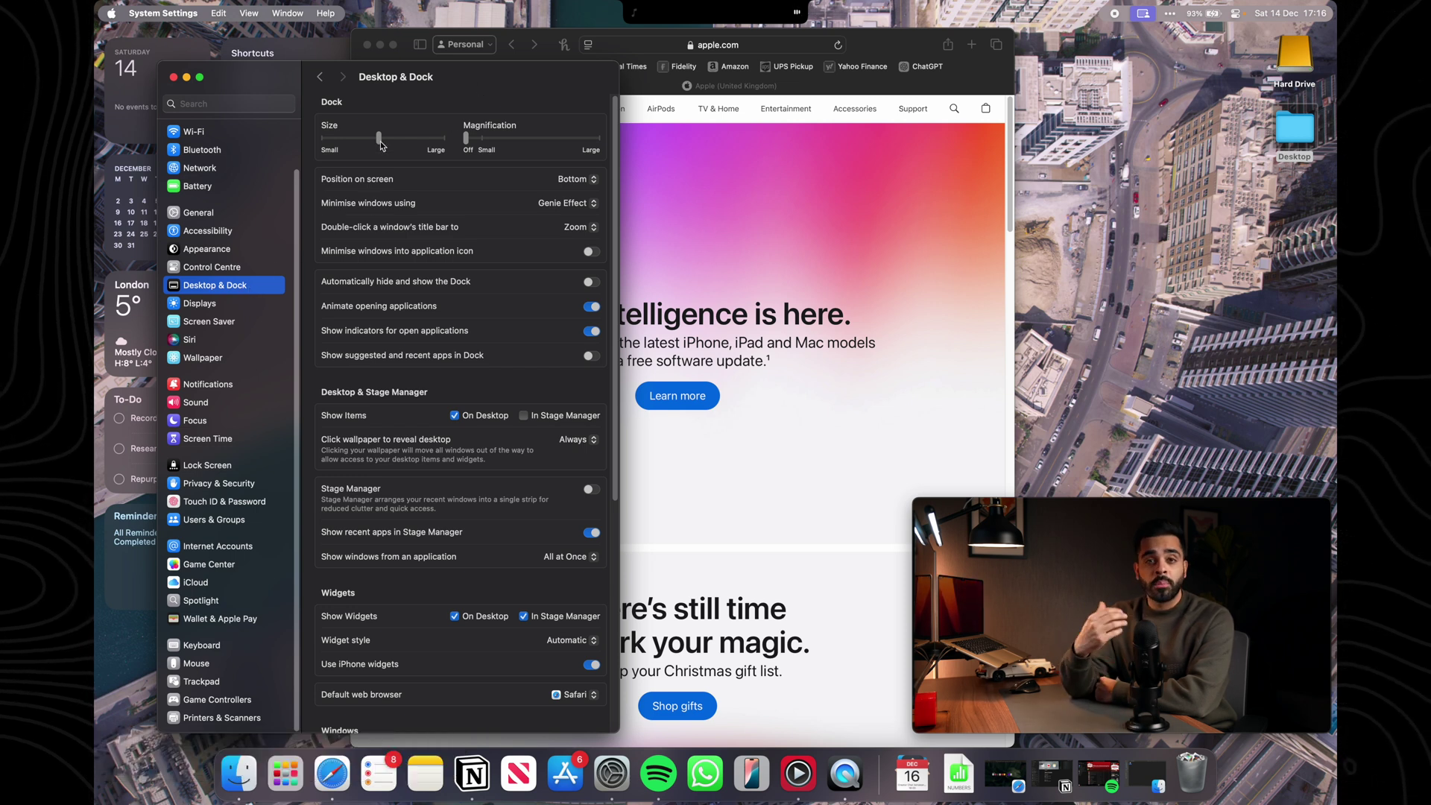
left_click_drag(381, 145, 359, 145)
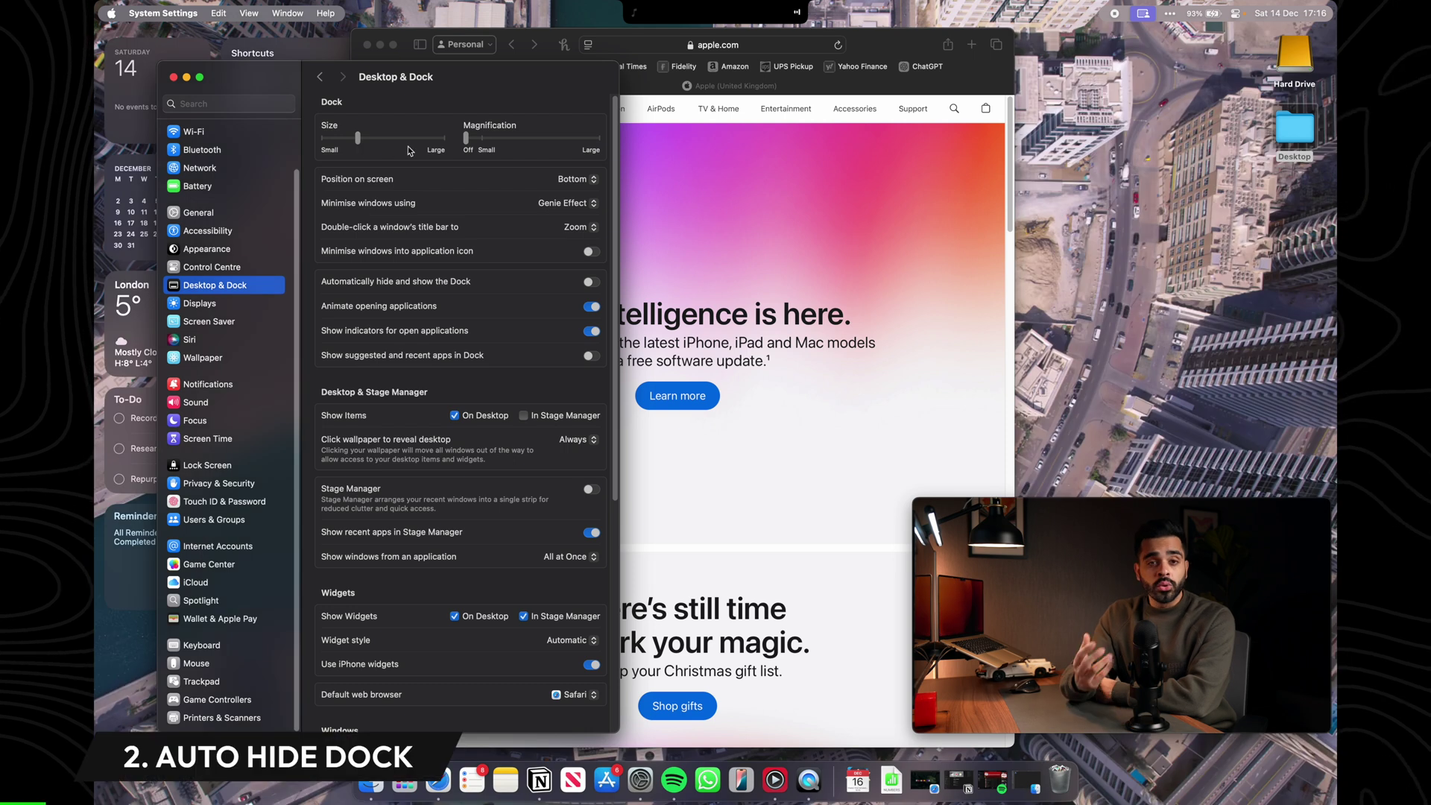
left_click(592, 282)
Bring Safari forward and scroll down through its page
left_click(810, 460)
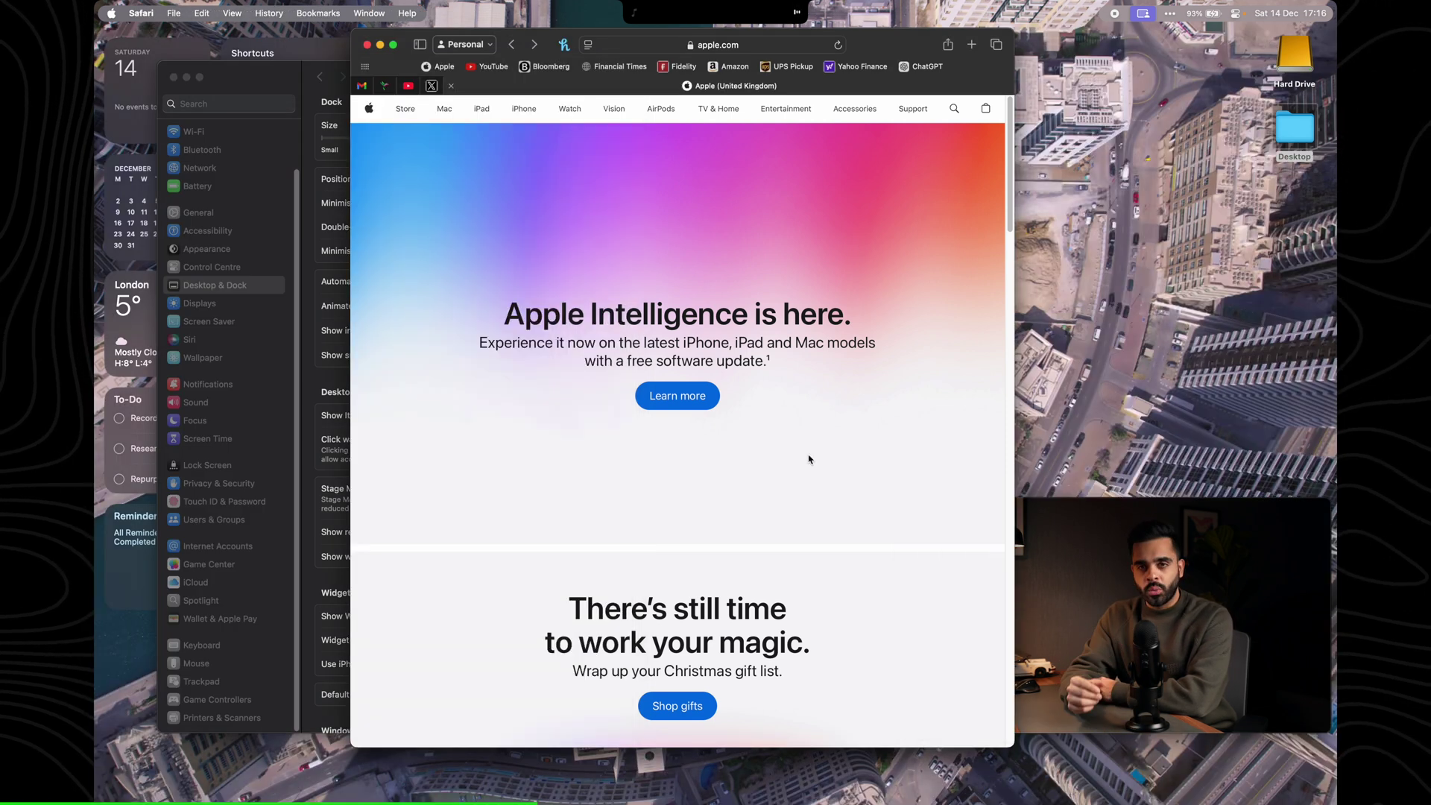
left_click_drag(776, 746, 776, 802)
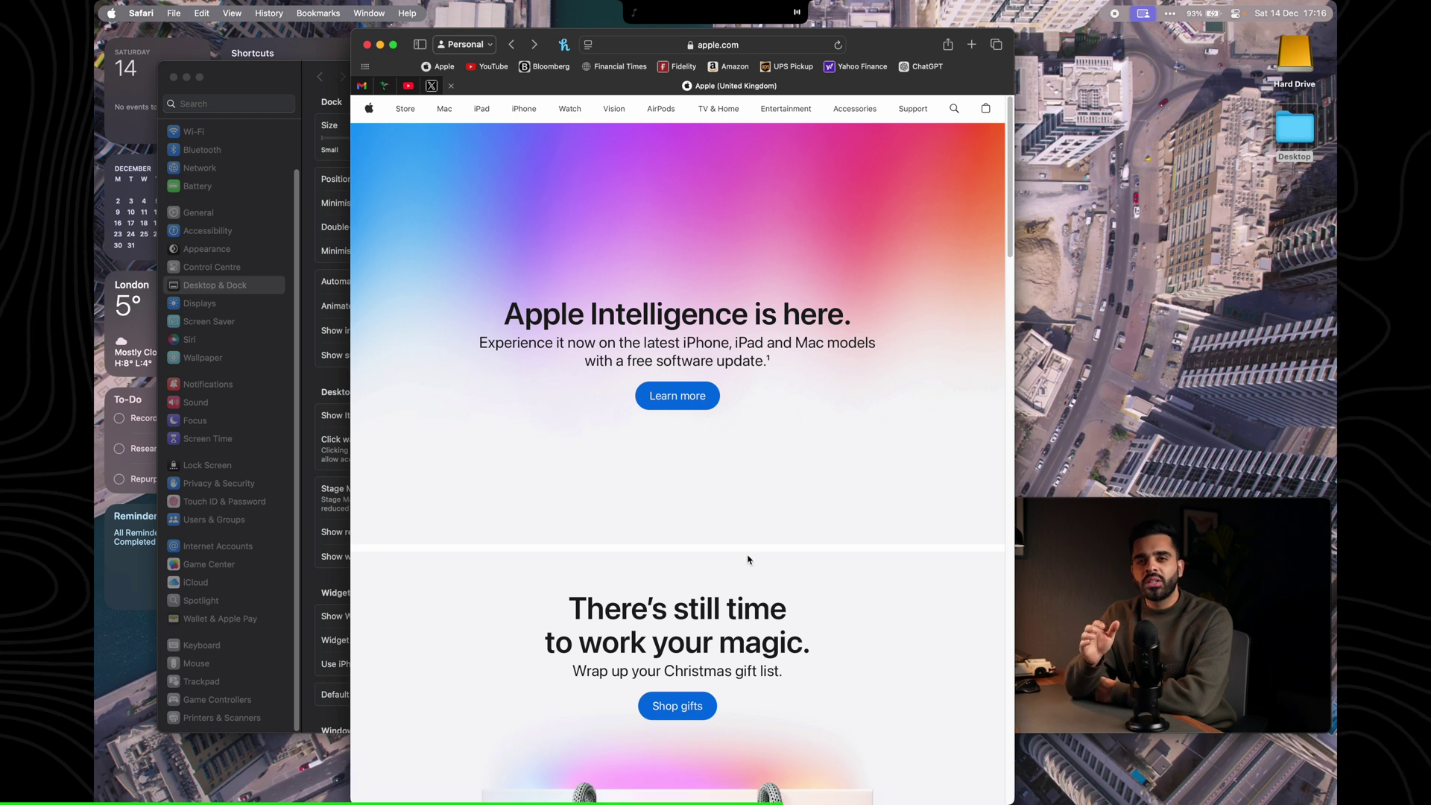
scroll(749, 555, "down", 7)
scroll(749, 555, "down", 8)
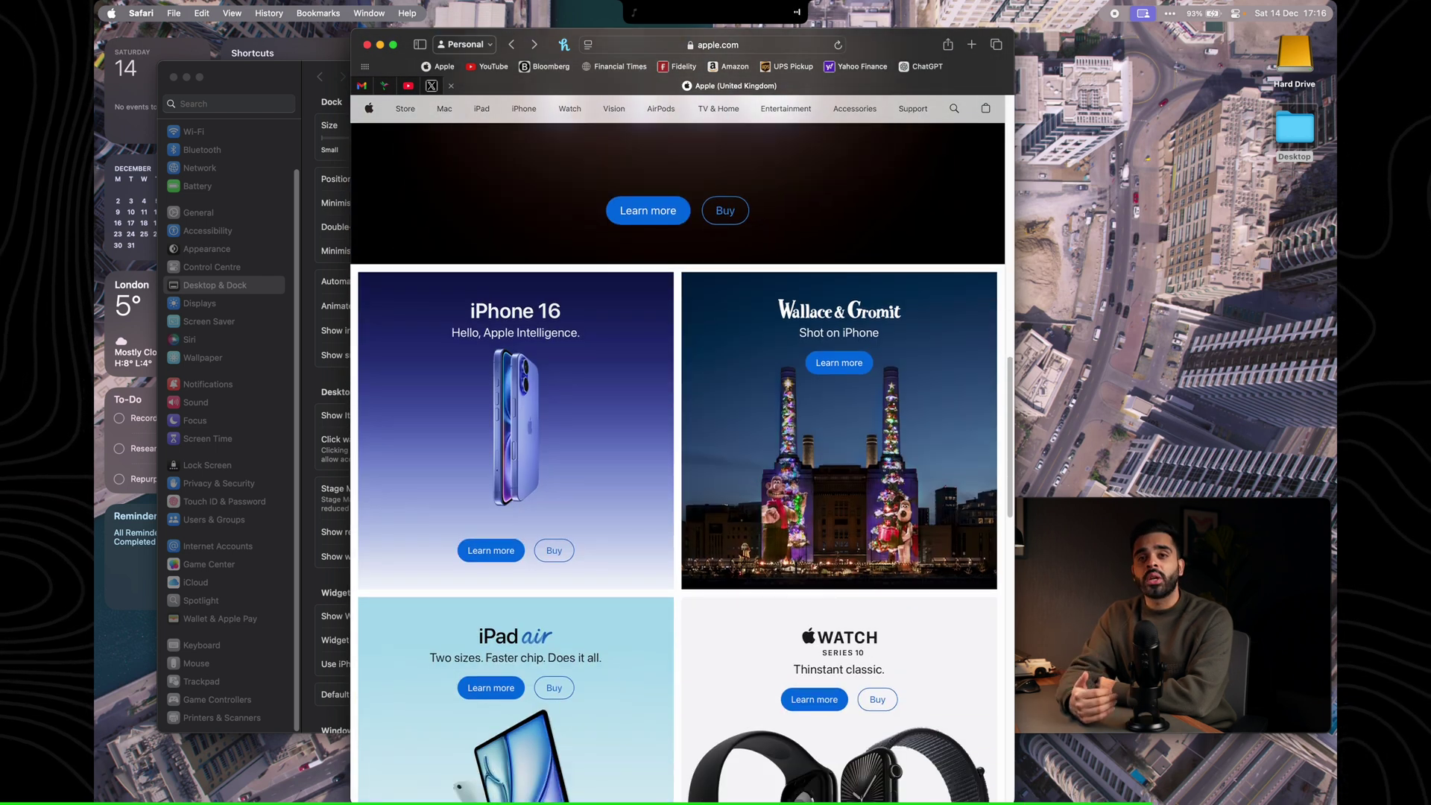
mouse_move(707, 781)
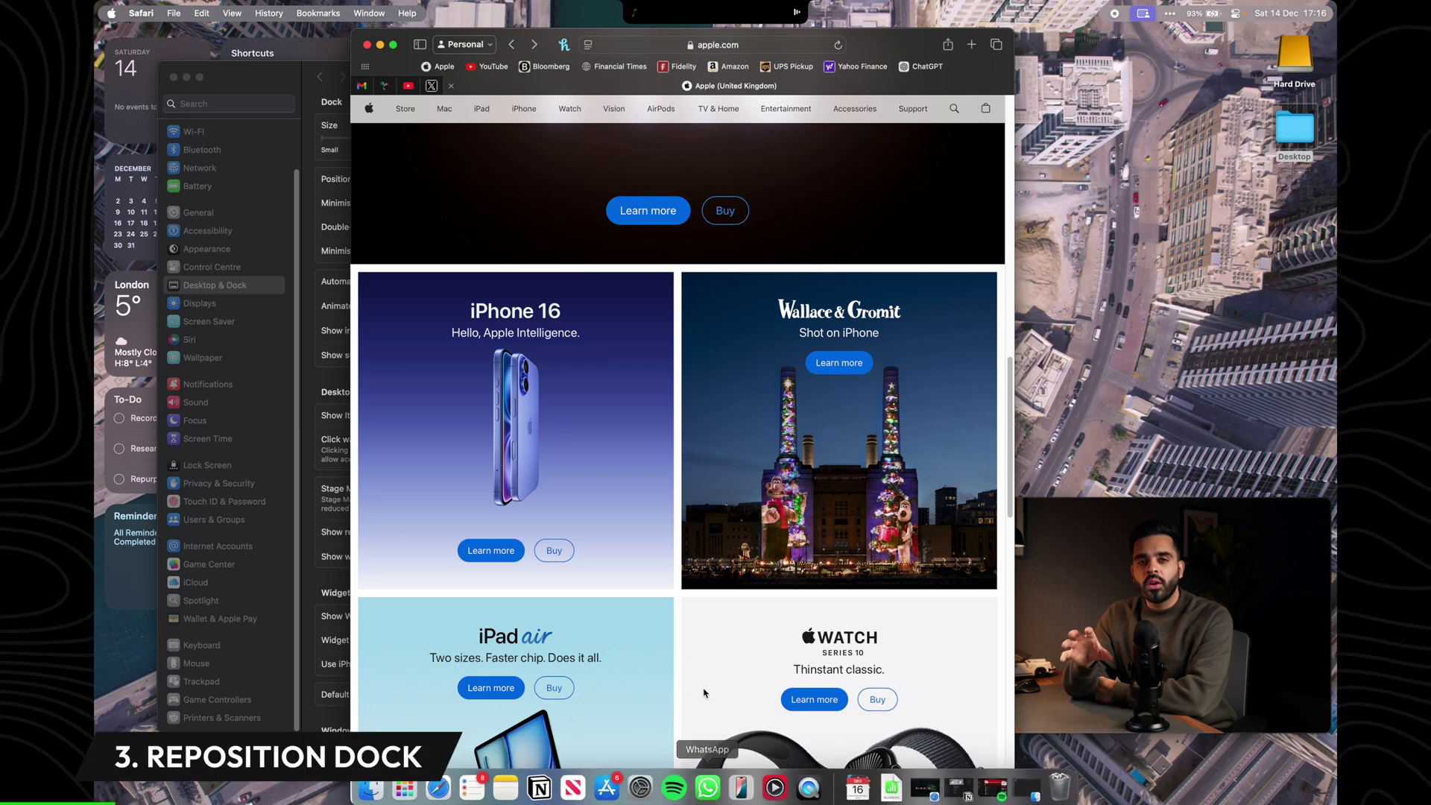
Set the Dock's position on screen to Left
left_click(351, 253)
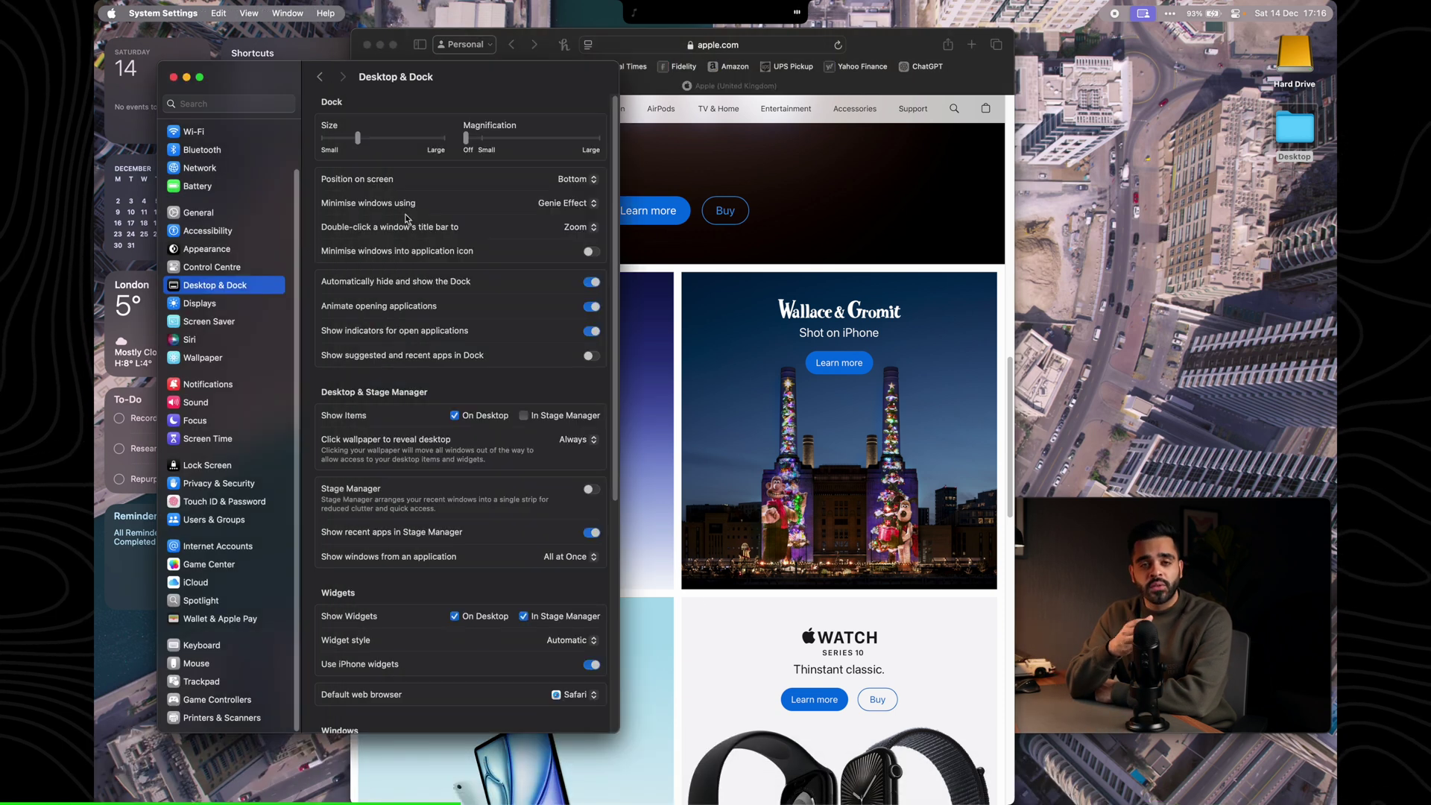
left_click(575, 178)
left_click(572, 169)
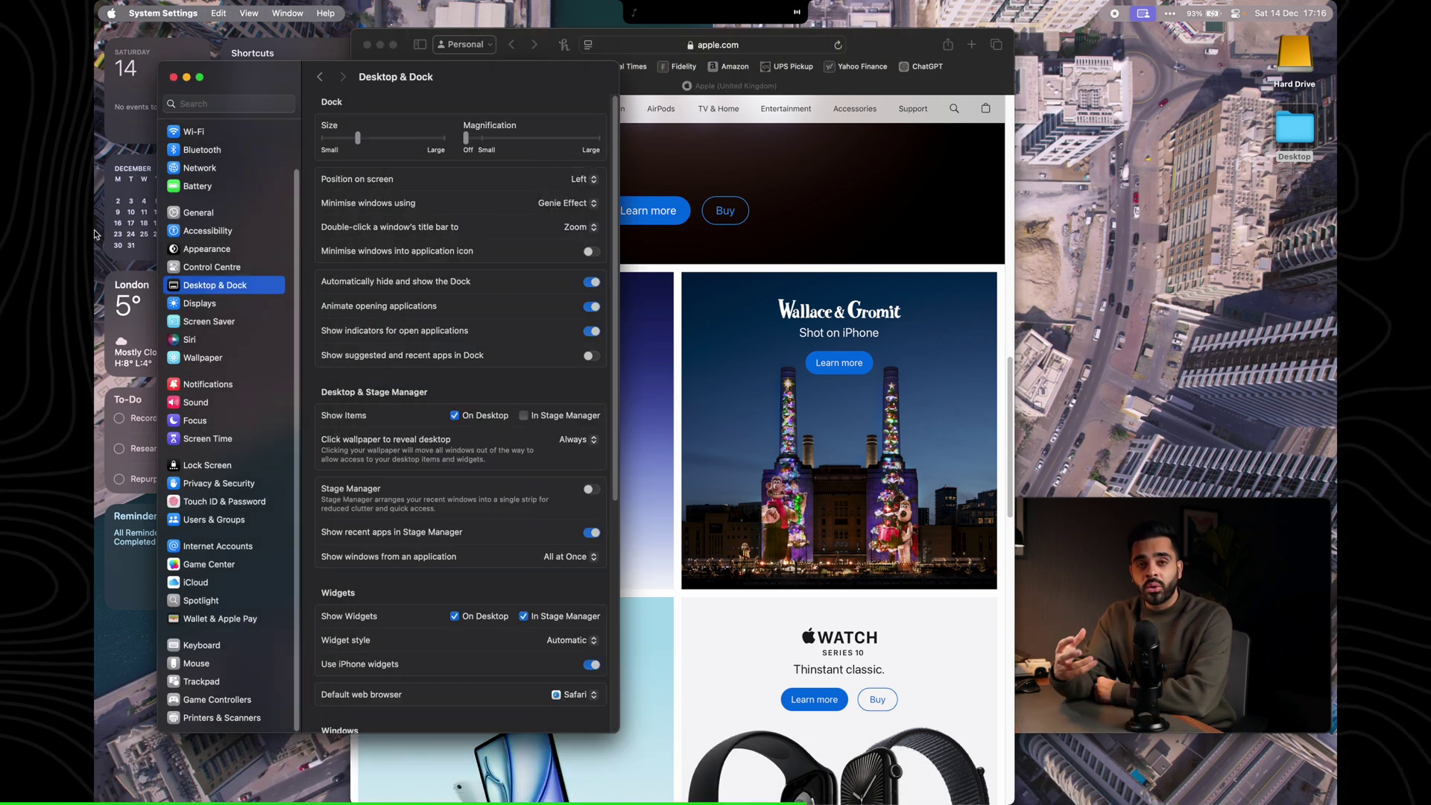
Try medium Dock magnification, then drag it back to Off
mouse_move(95, 238)
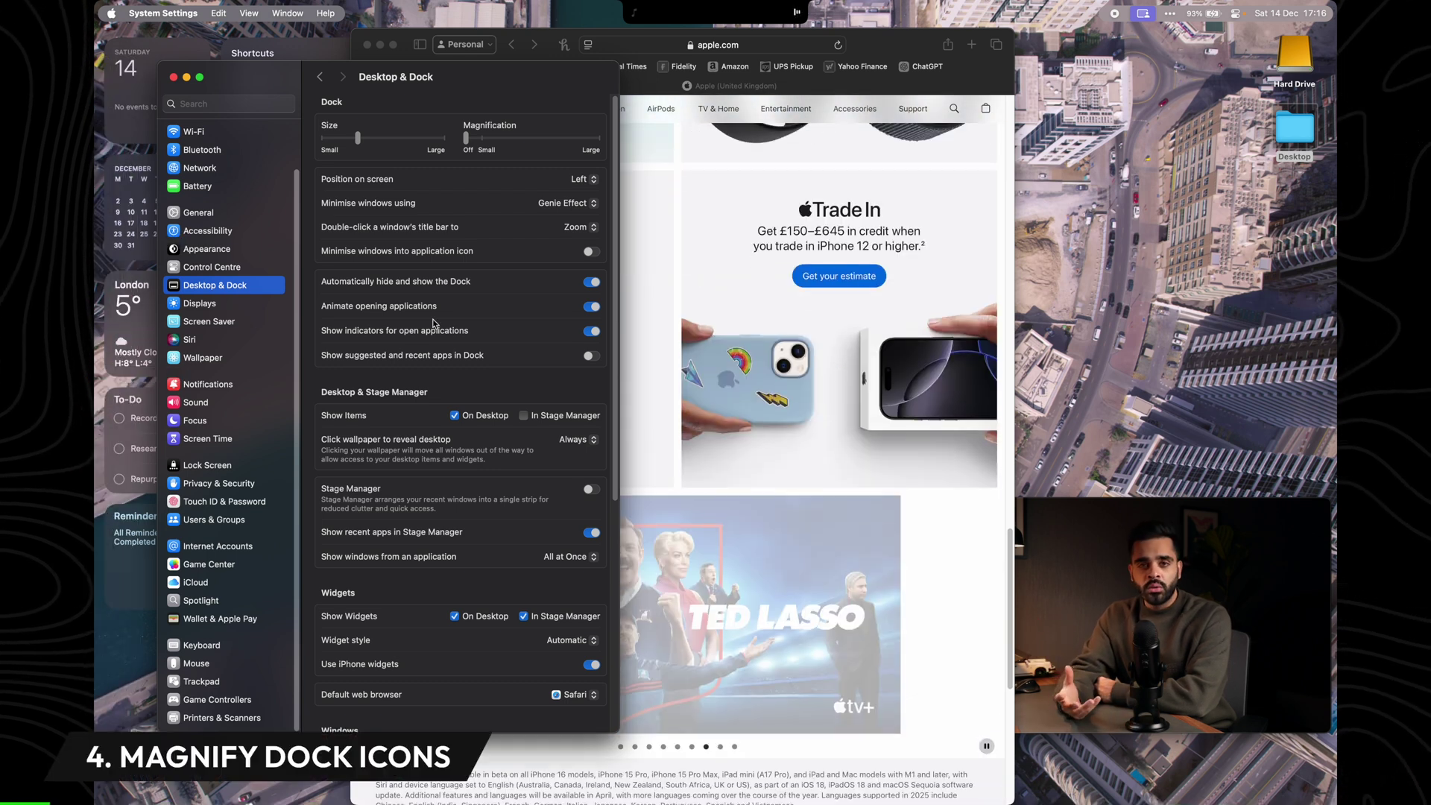
left_click_drag(466, 141, 536, 144)
mouse_move(95, 144)
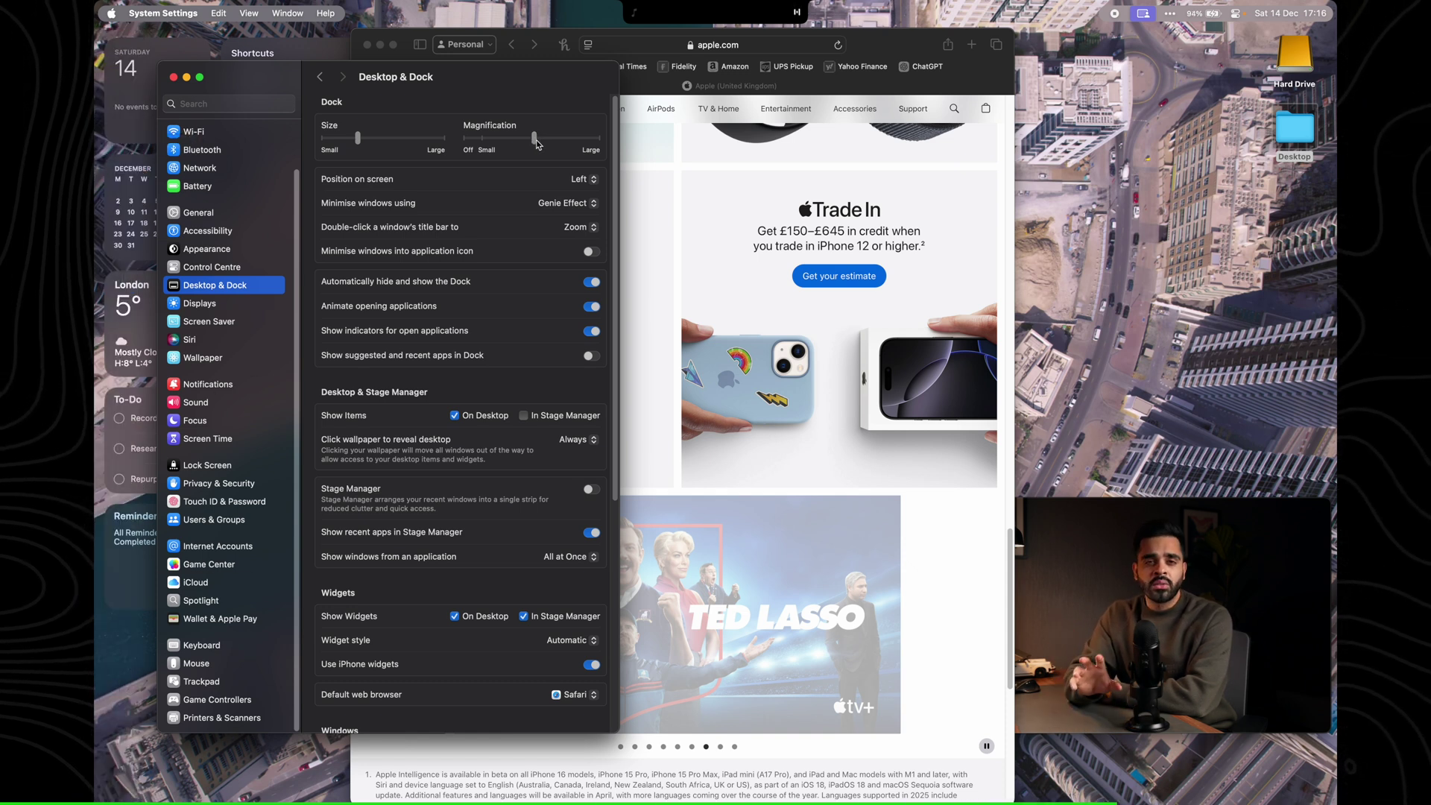
left_click_drag(537, 143, 436, 141)
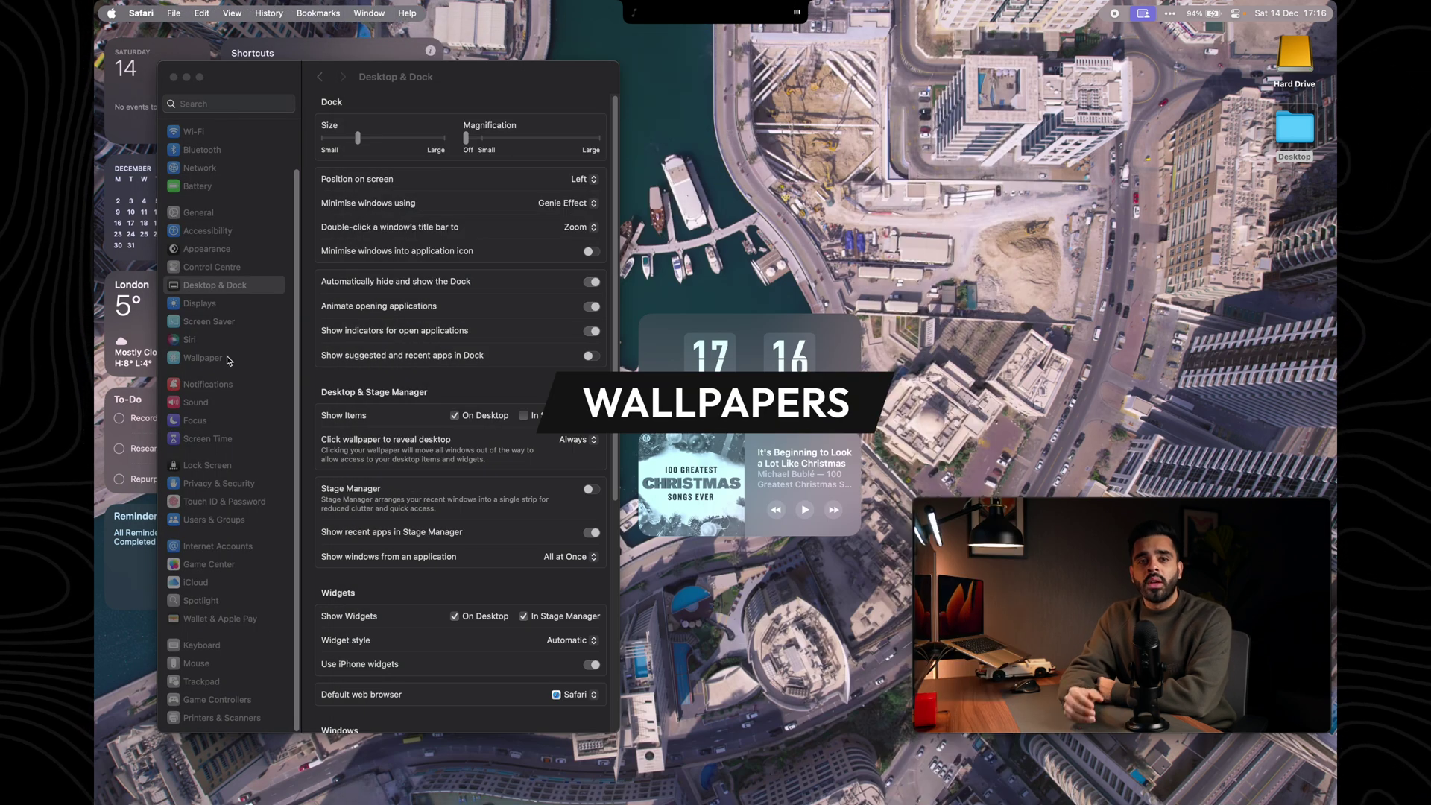
left_click(228, 361)
Open Wallpaper, show all Dynamic Wallpapers and scroll through the dynamic, landscape and aerial options
left_click(227, 361)
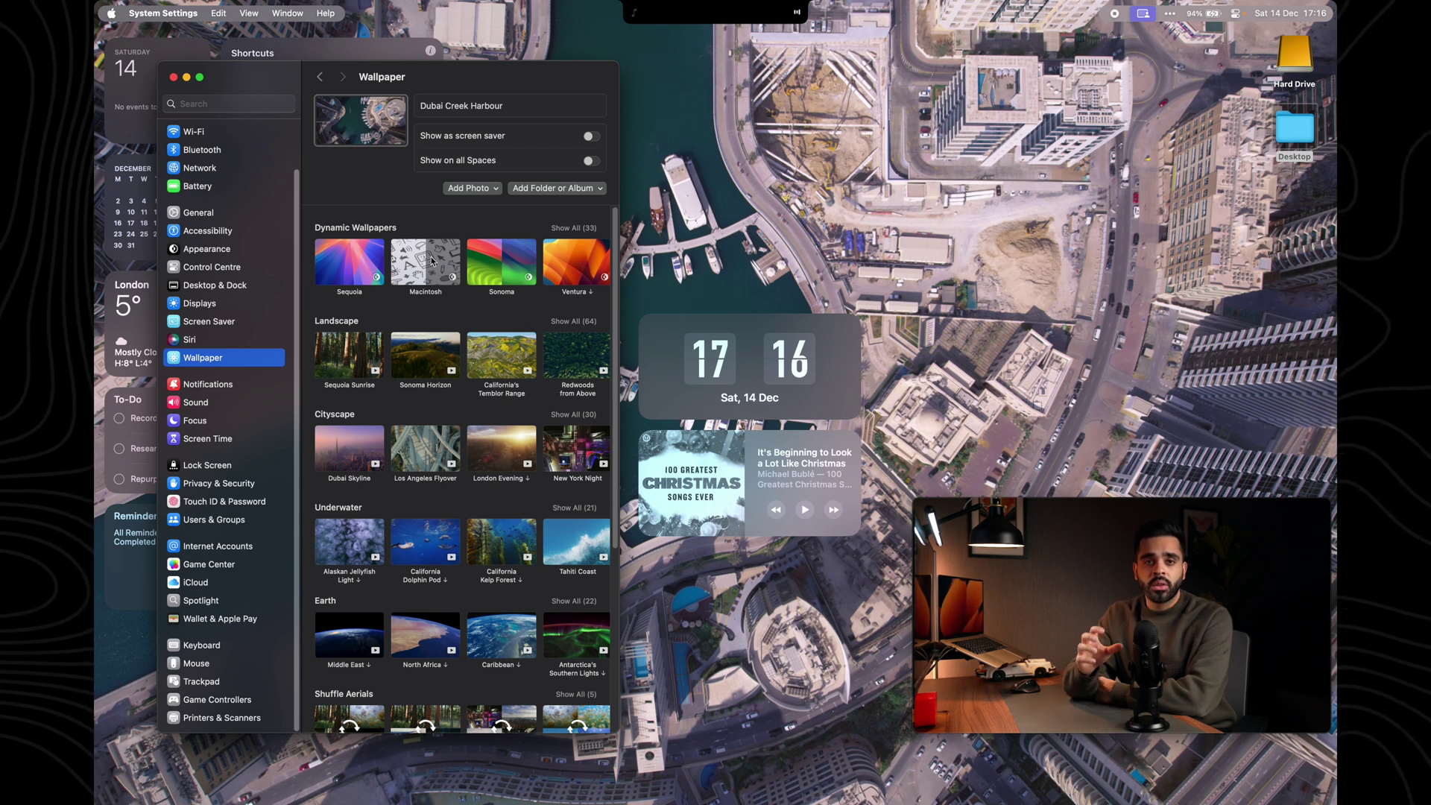
left_click(569, 229)
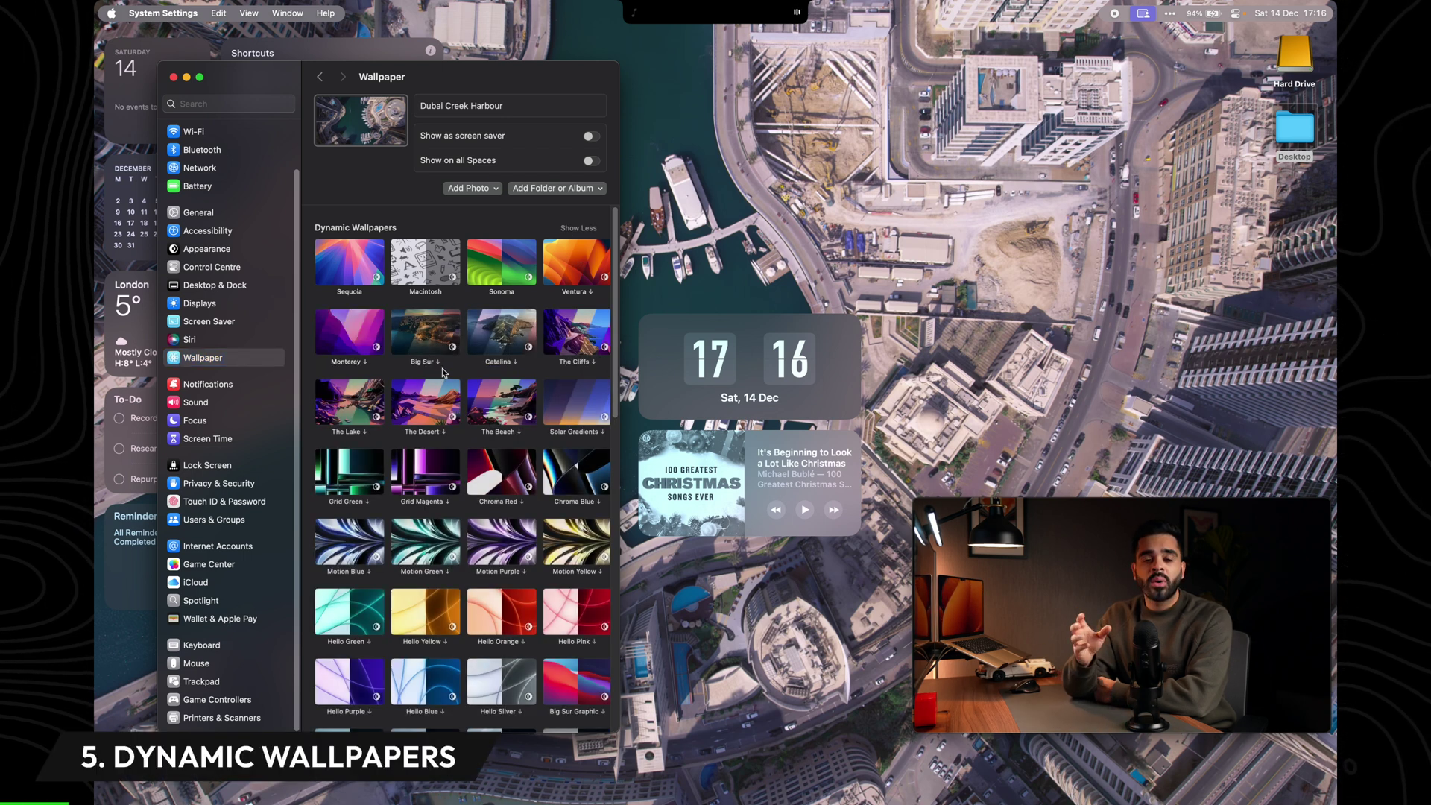
scroll(437, 402, "down", 5)
scroll(436, 403, "down", 3)
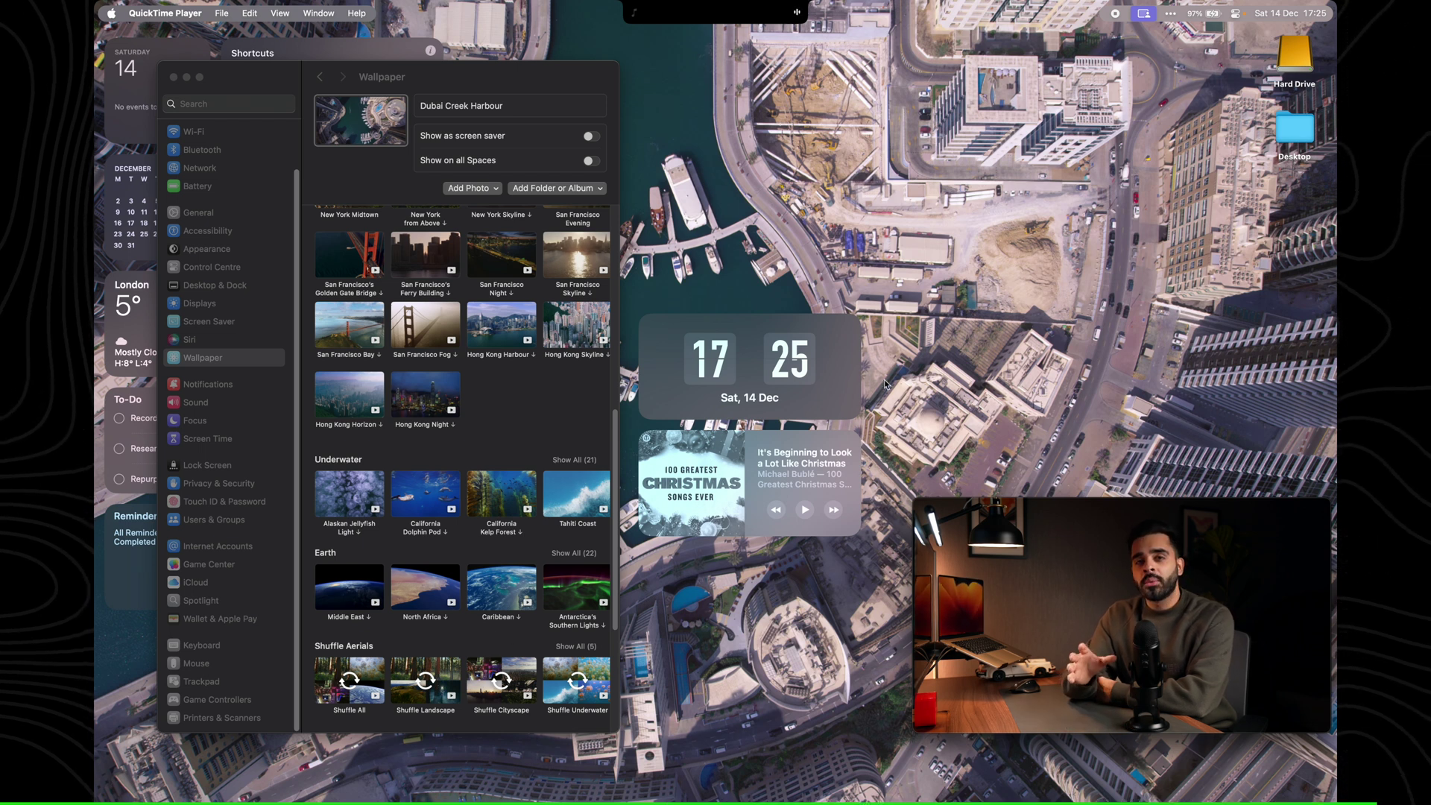
Open Unsplash Wallpapers from the menu bar, refresh and set the mountain photo as wallpaper
left_click(1170, 14)
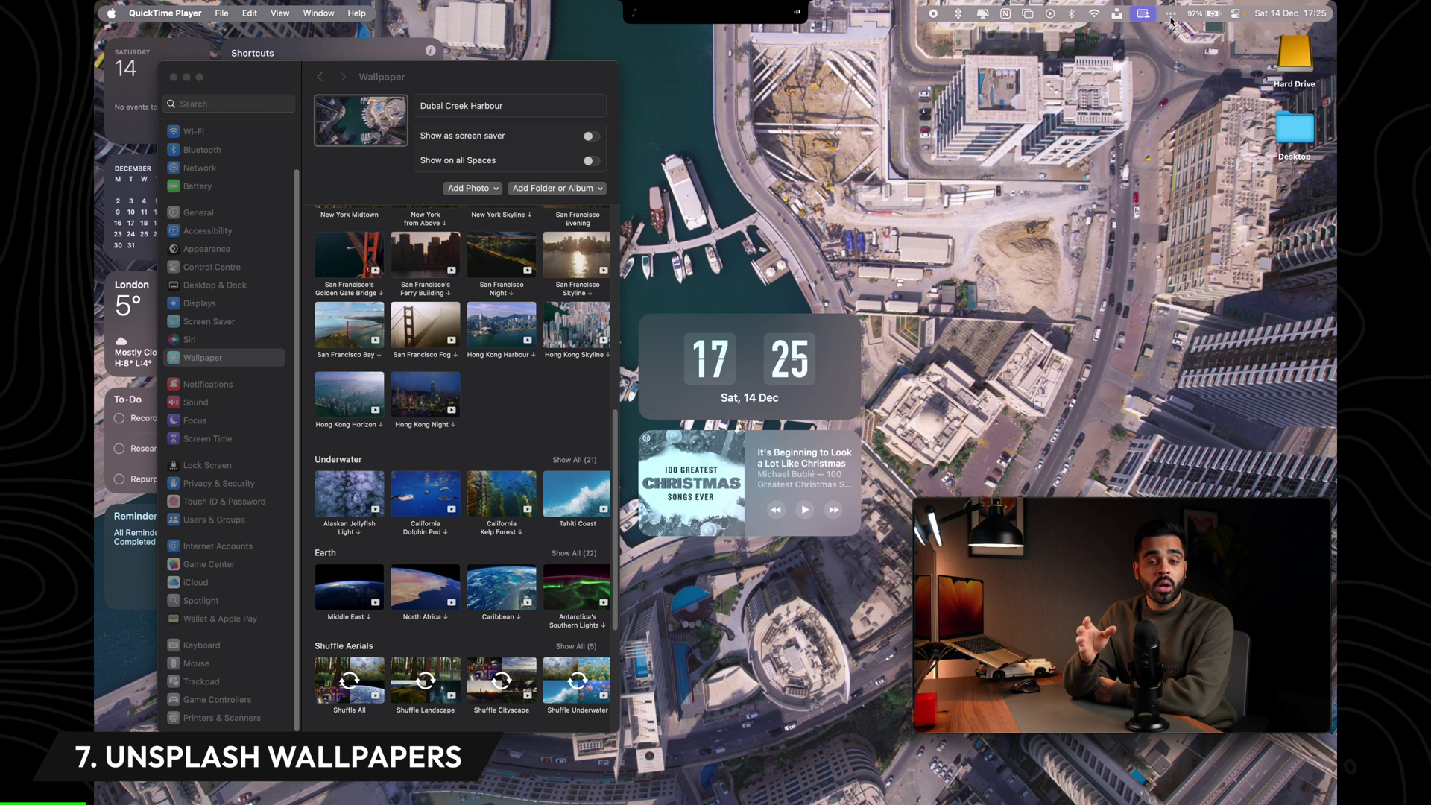
left_click(1117, 15)
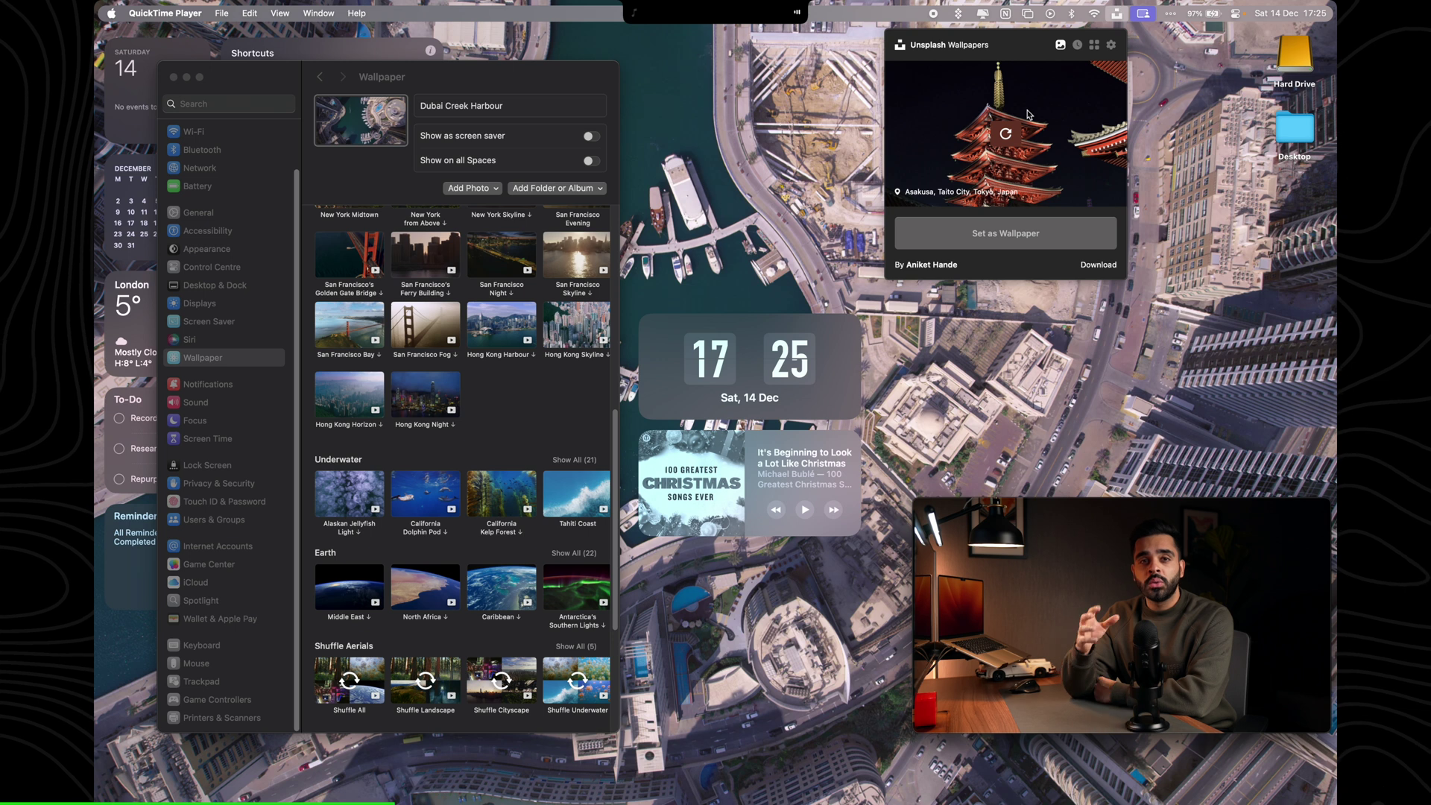
left_click(1014, 140)
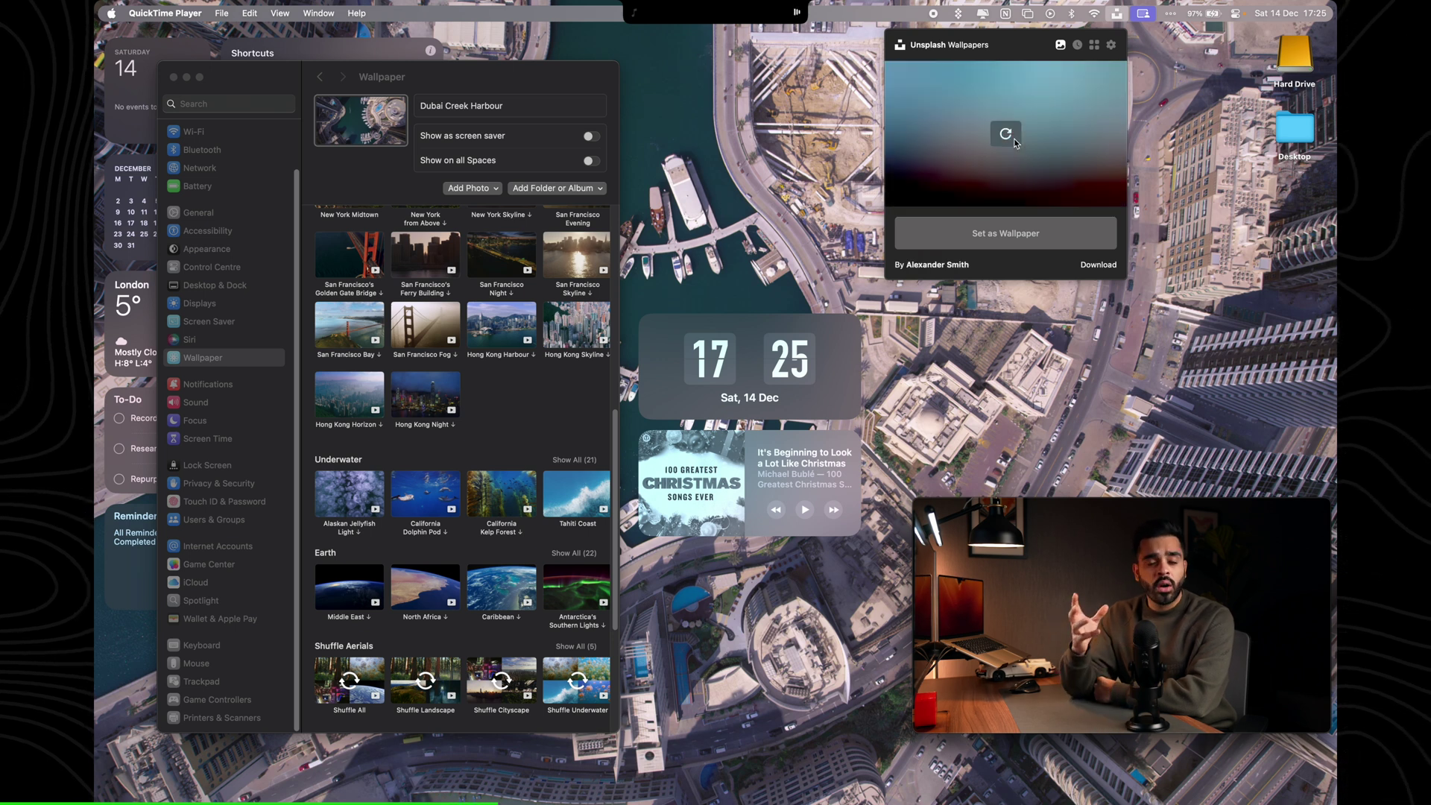
left_click(1018, 234)
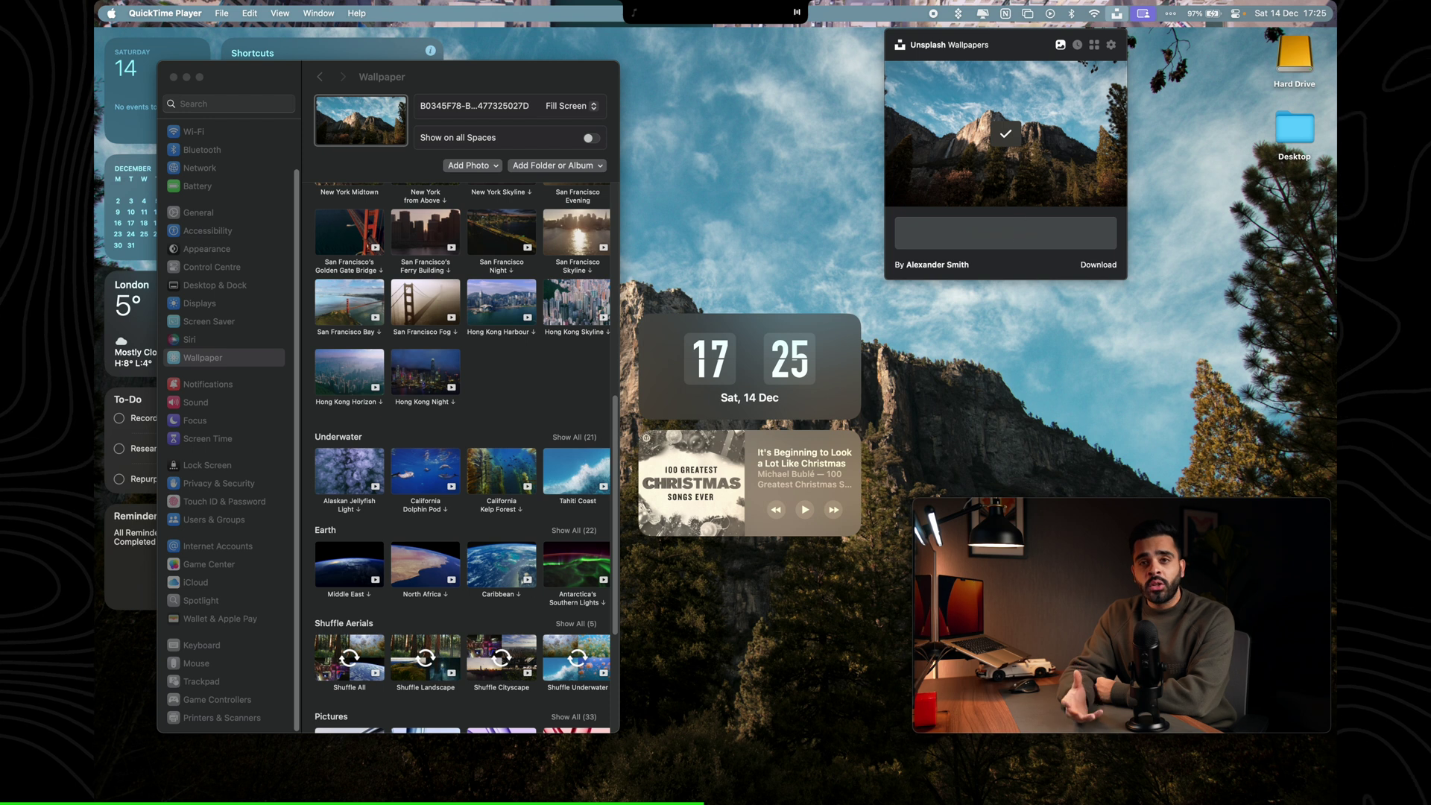
left_click(401, 629)
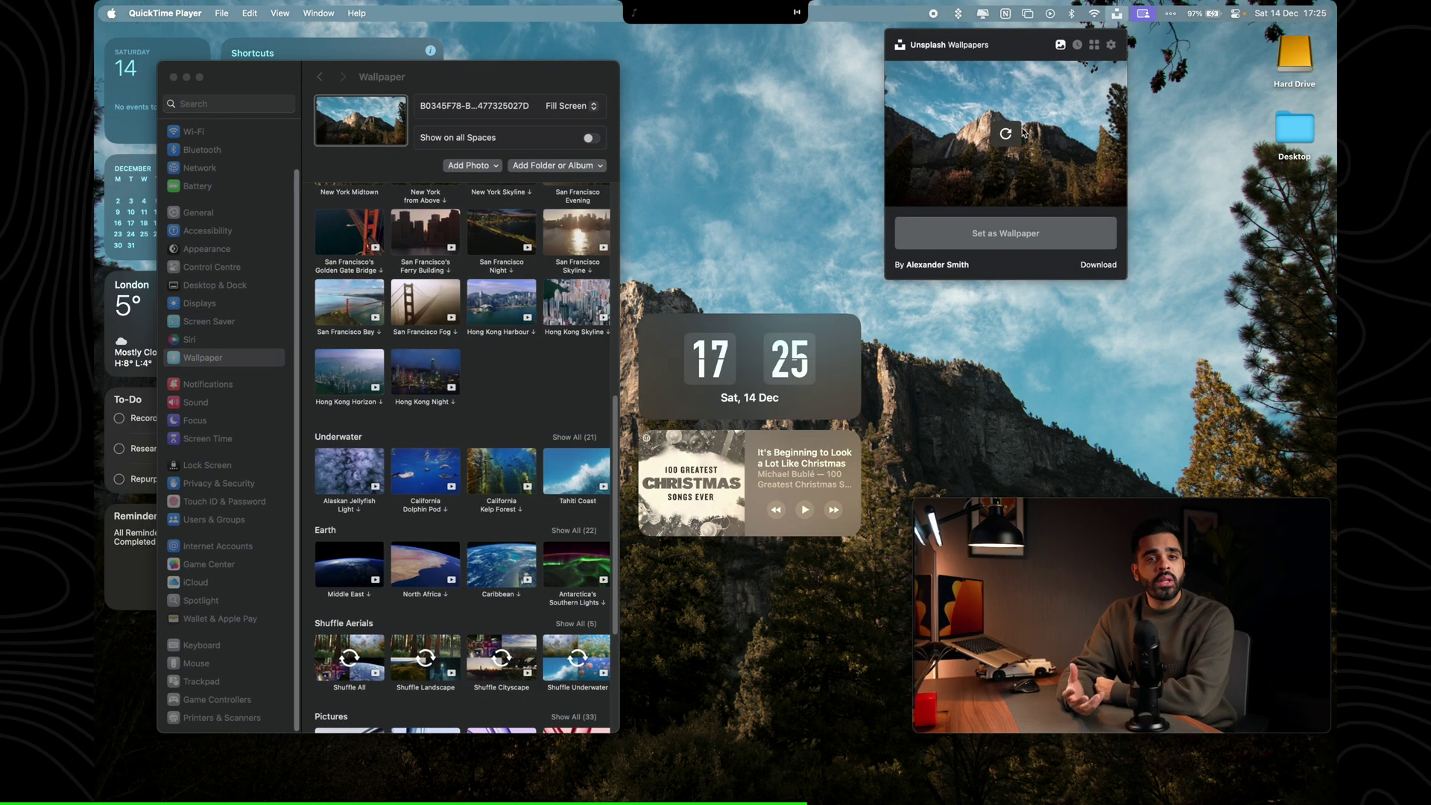
Refresh the Unsplash photos and confirm the update frequency stays Weekly in settings
left_click(1014, 136)
left_click(1013, 136)
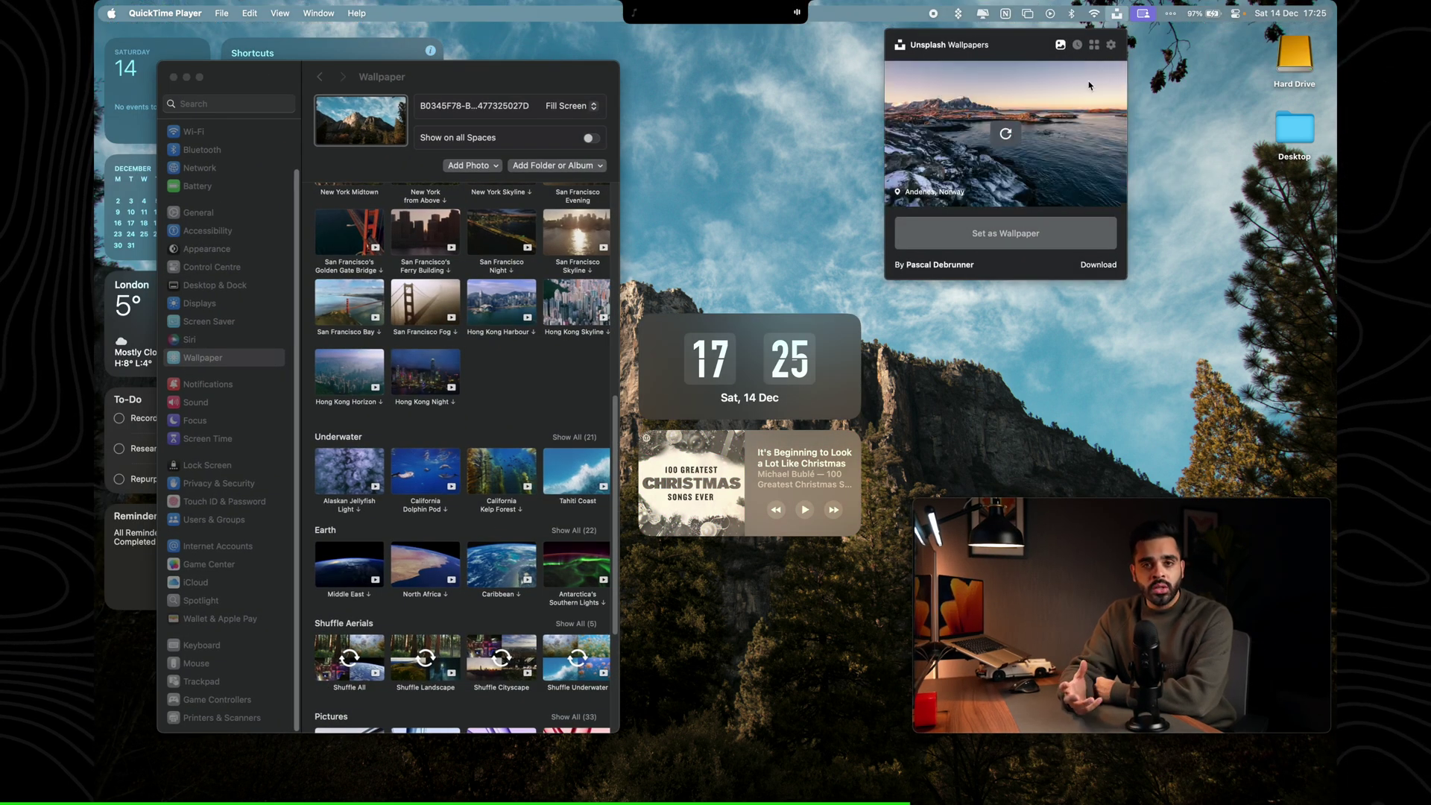
left_click(1113, 45)
left_click(1006, 127)
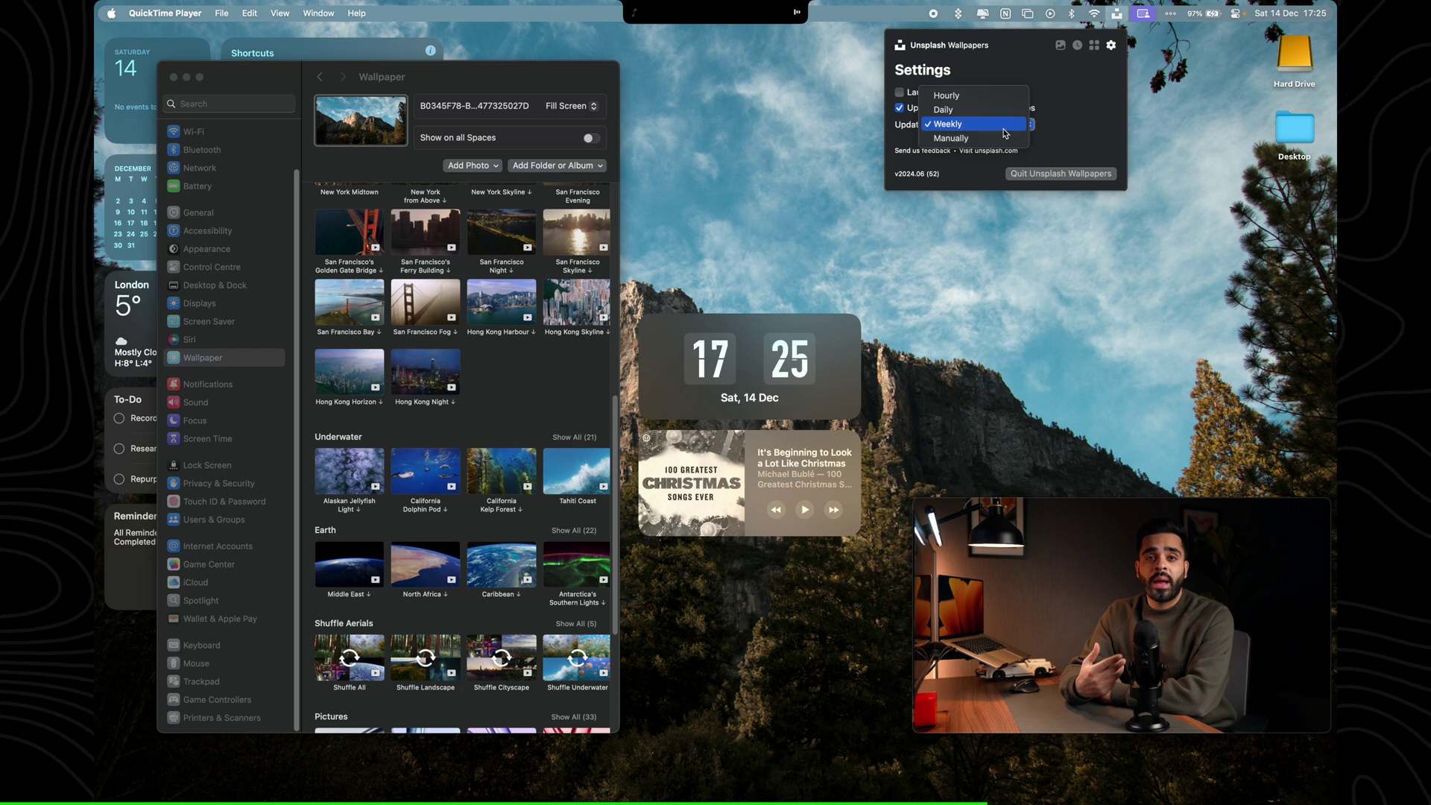
left_click(1084, 119)
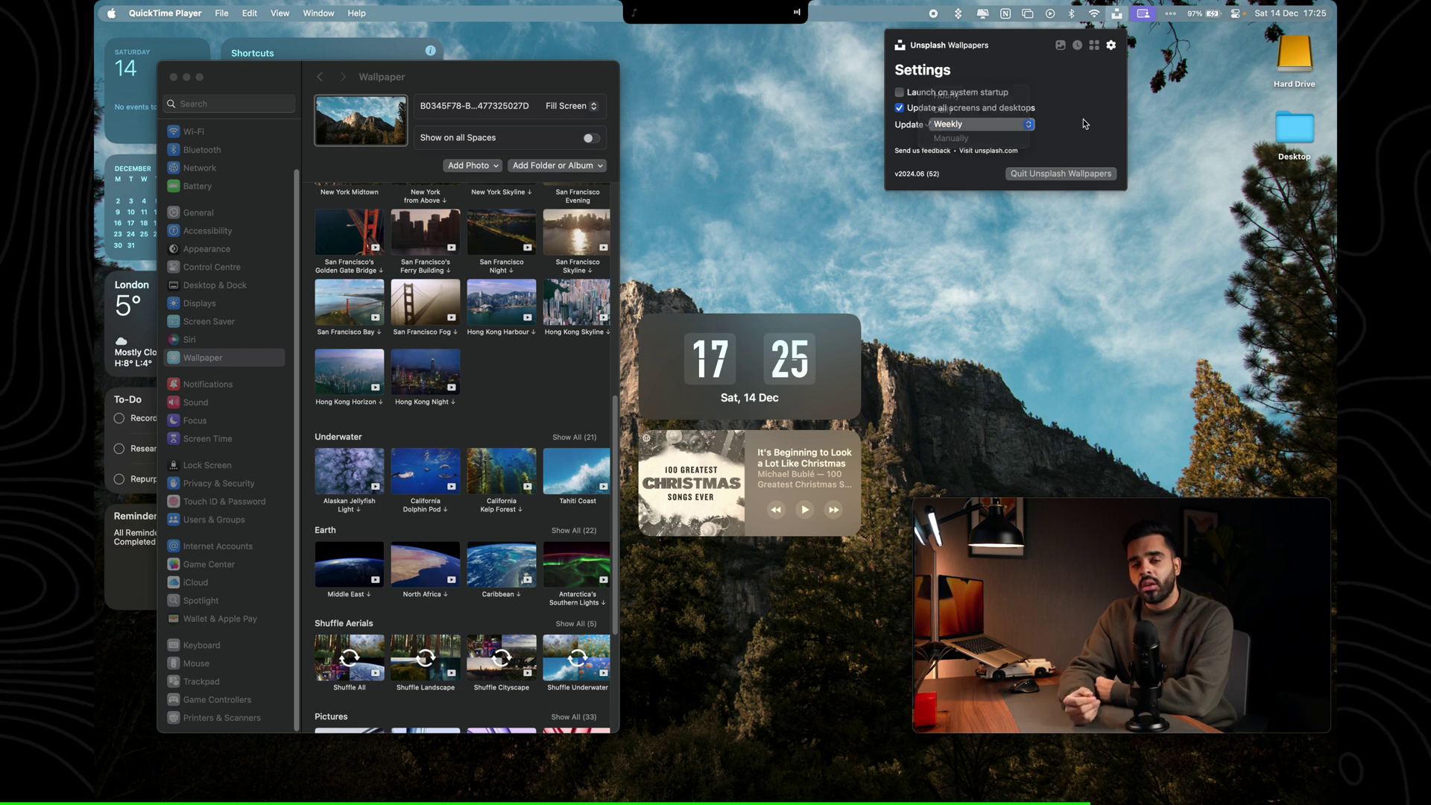
left_click(1061, 44)
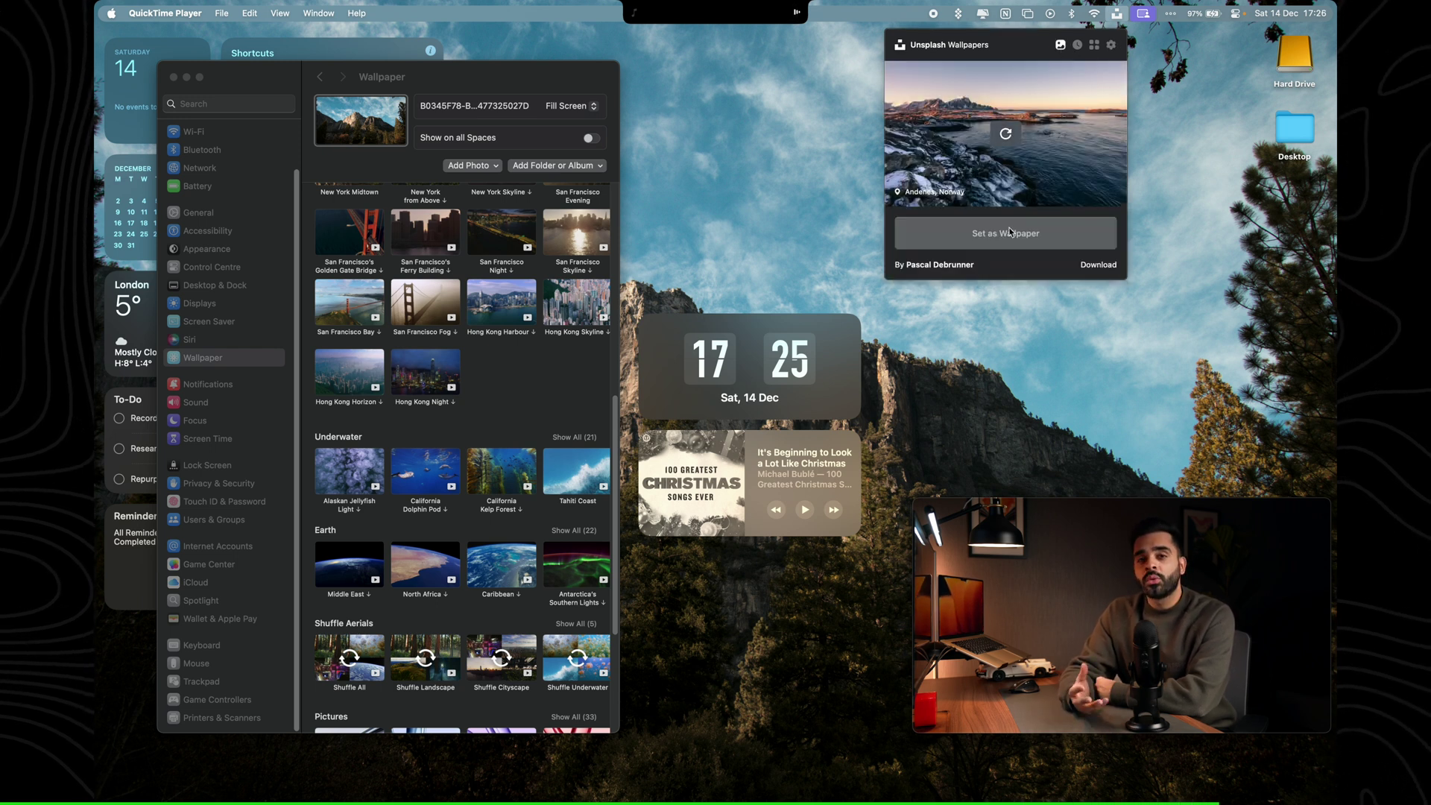
Refresh again and set the Kerala, India palm photo as the desktop wallpaper
left_click(1006, 134)
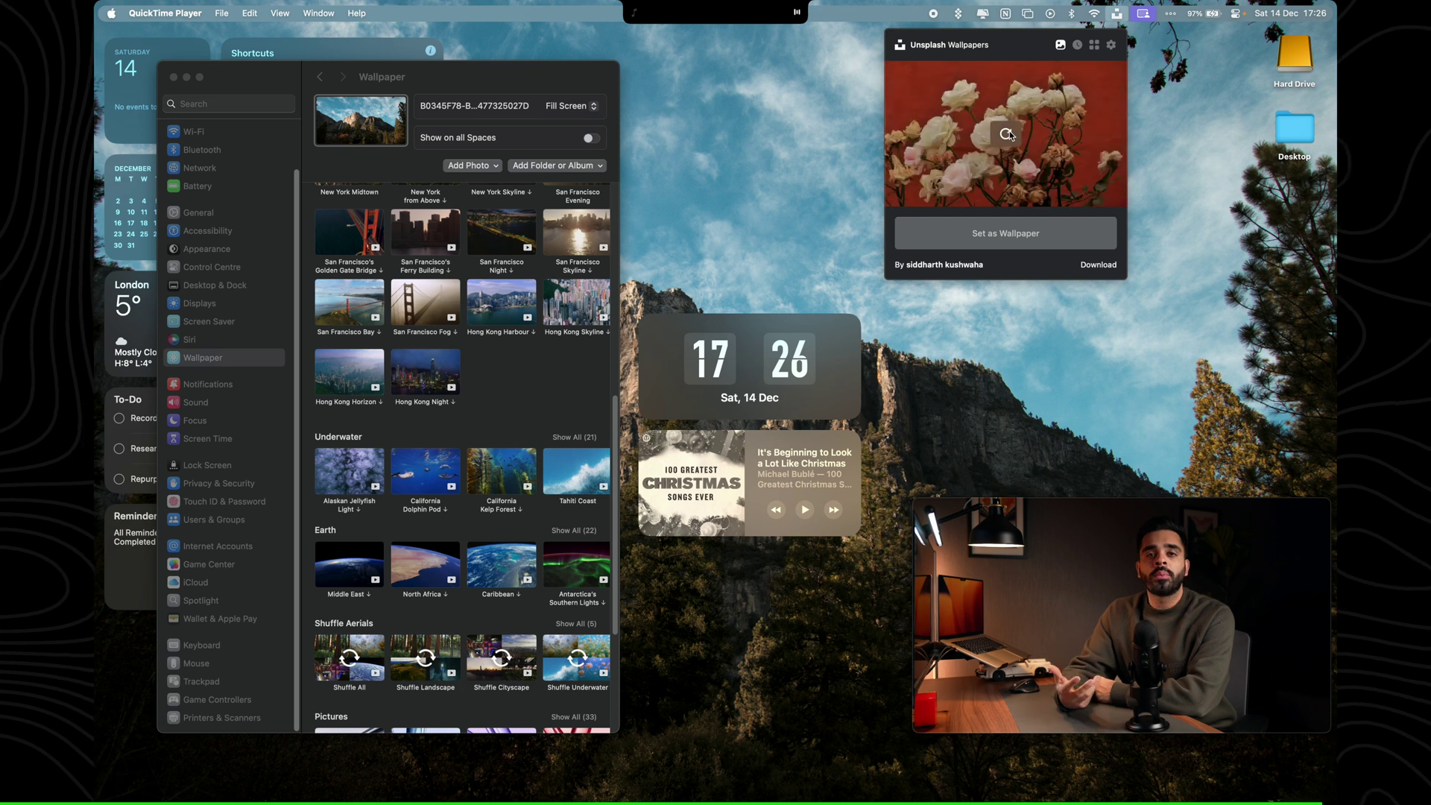
left_click(1007, 134)
left_click(1033, 233)
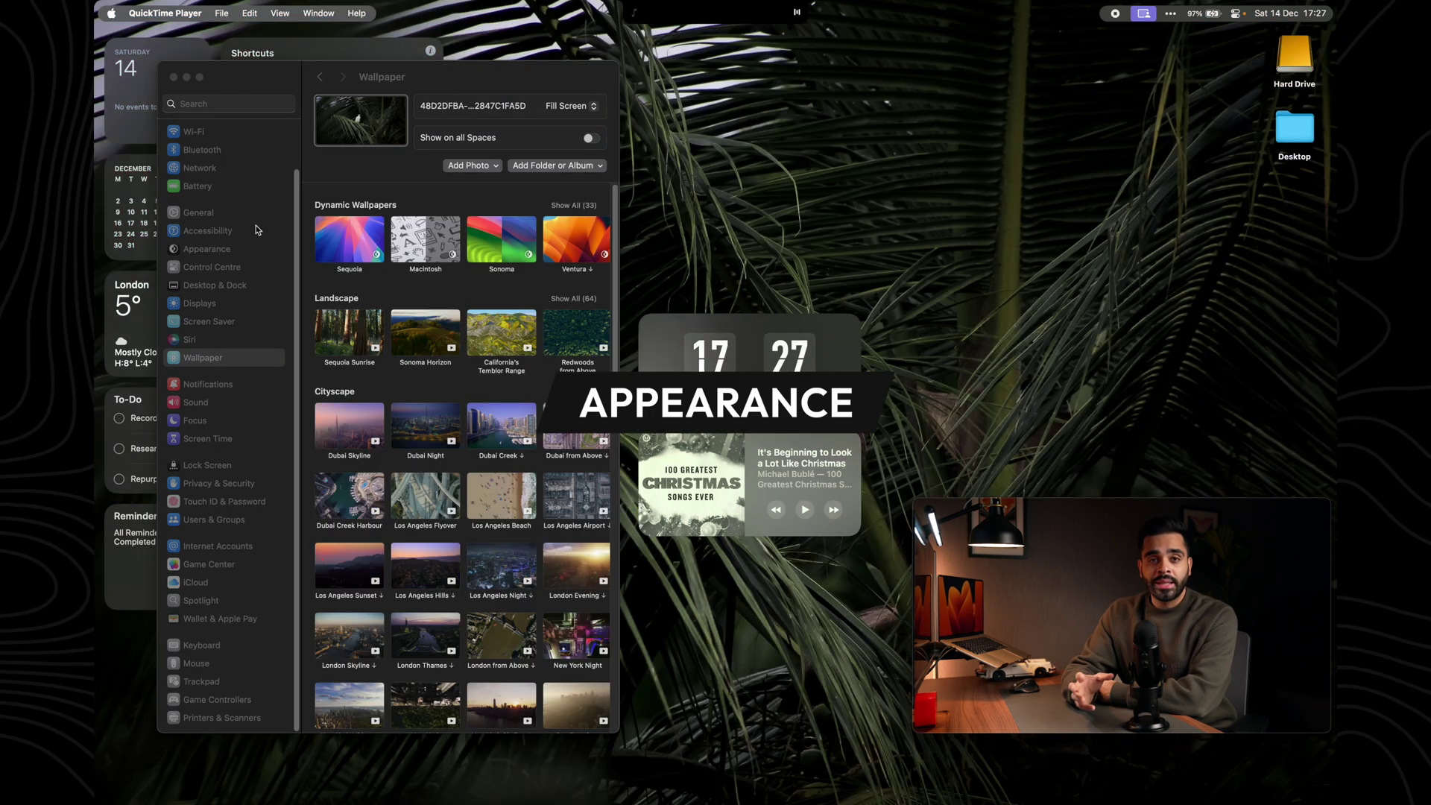
In Appearance, switch the system to Light mode, then back to Dark
left_click(214, 250)
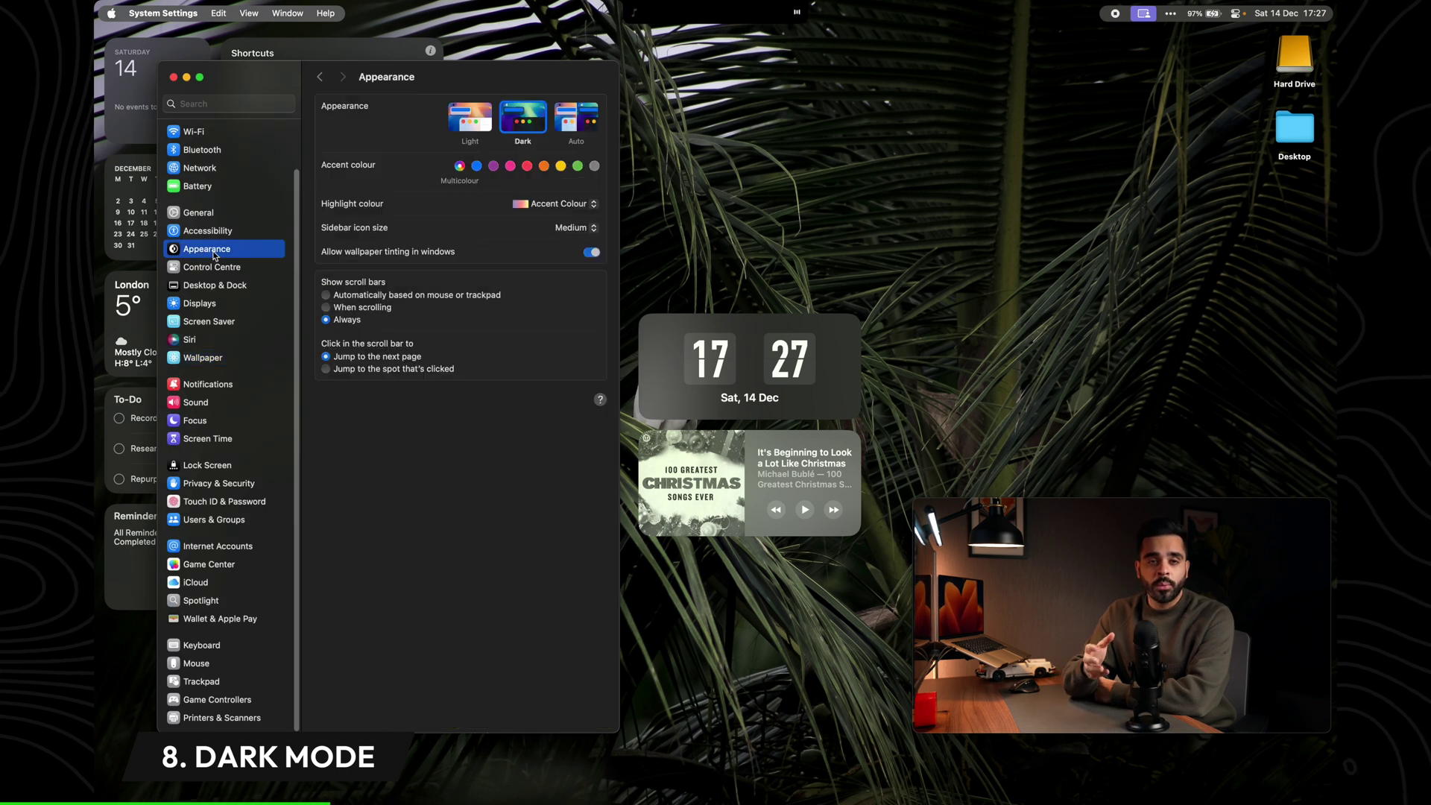
left_click(470, 121)
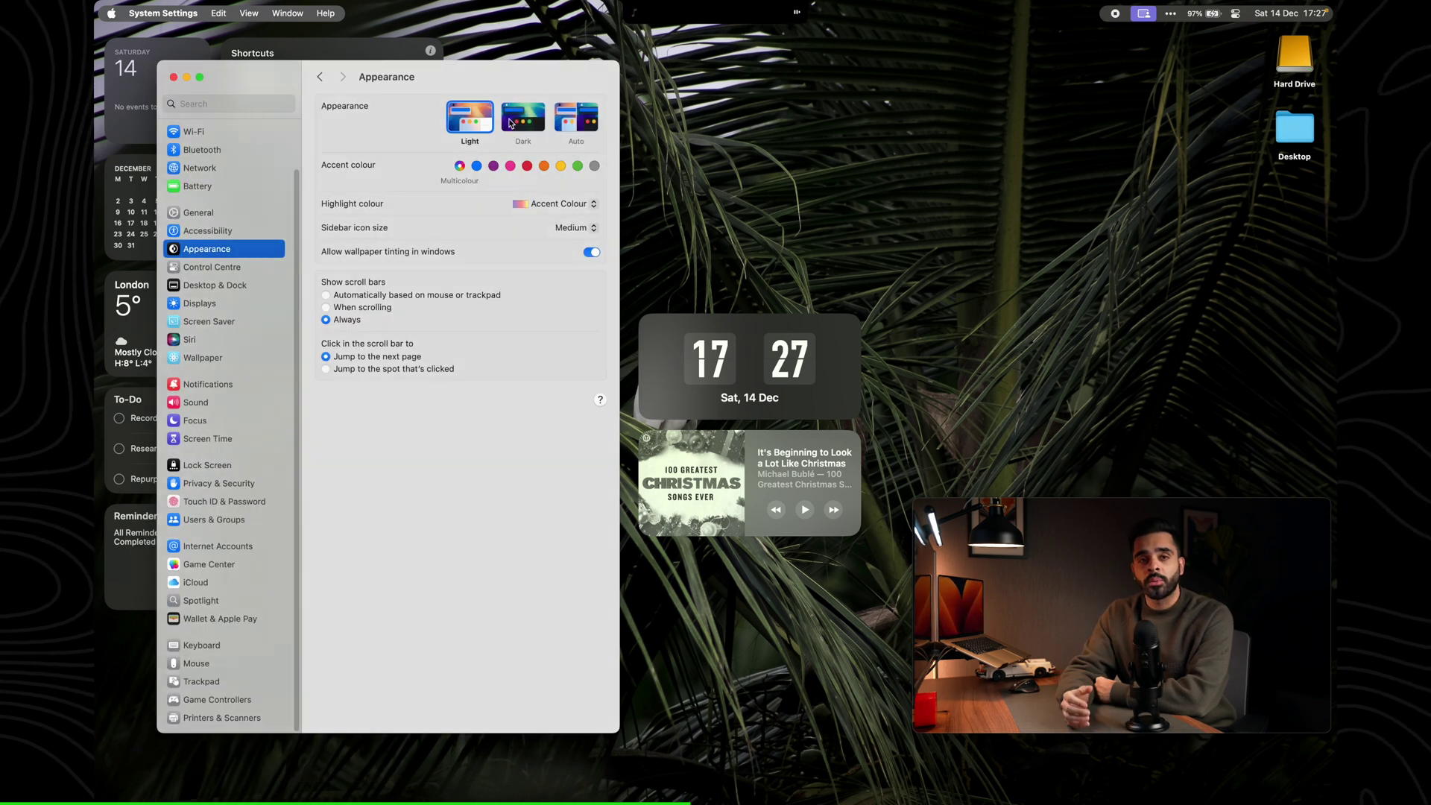
left_click(510, 122)
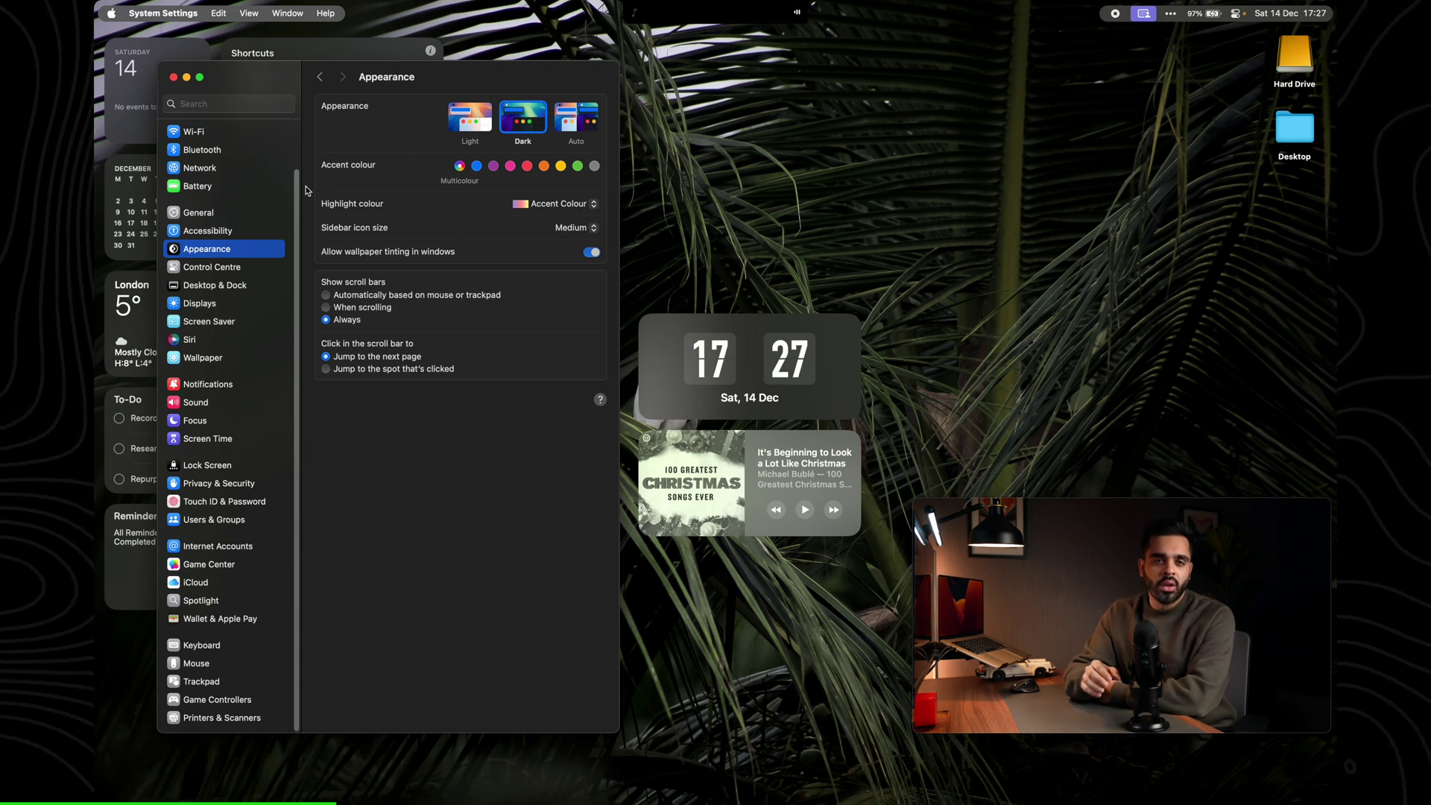
In Accessibility > Display, turn Reduce transparency on, then switch it off again
left_click(211, 231)
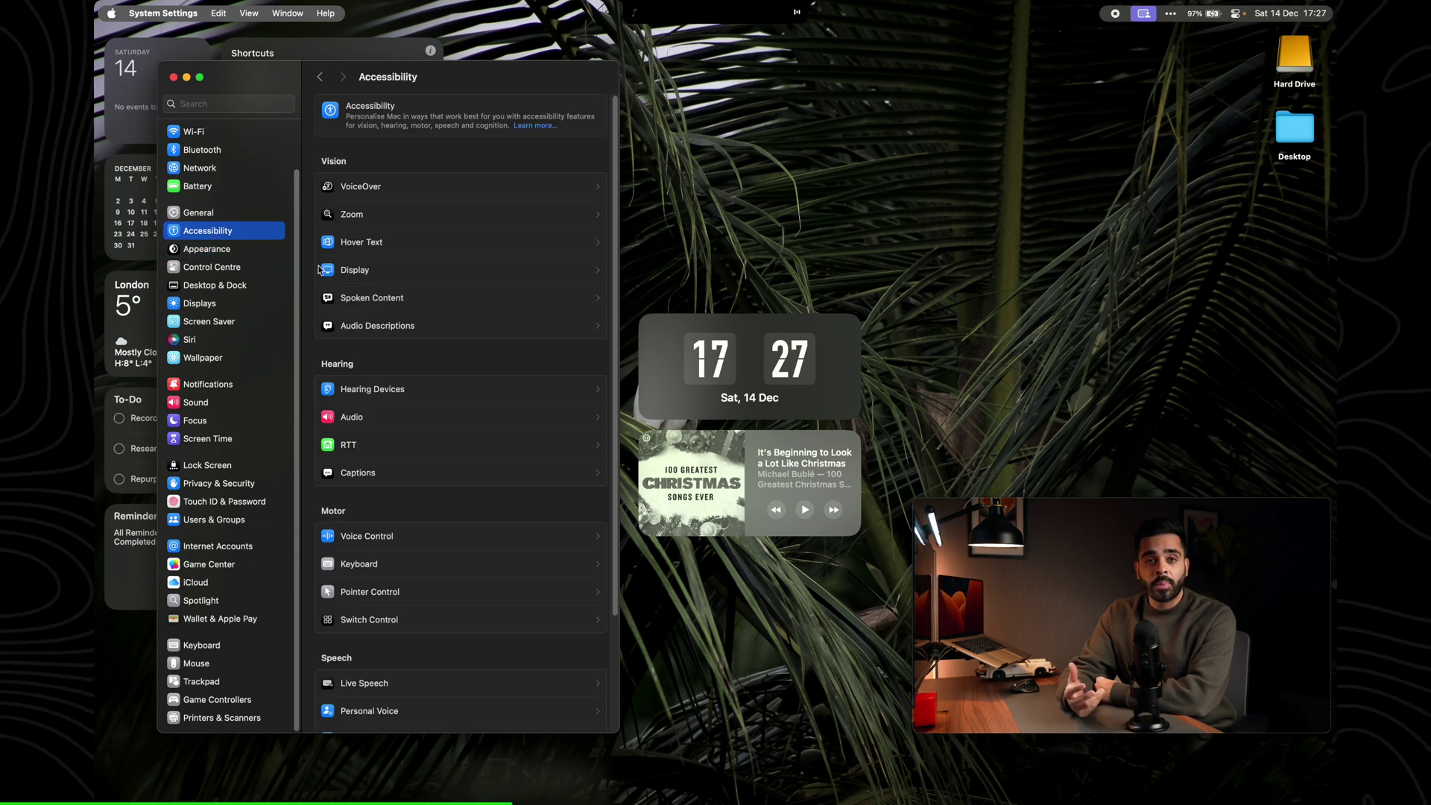
left_click(381, 272)
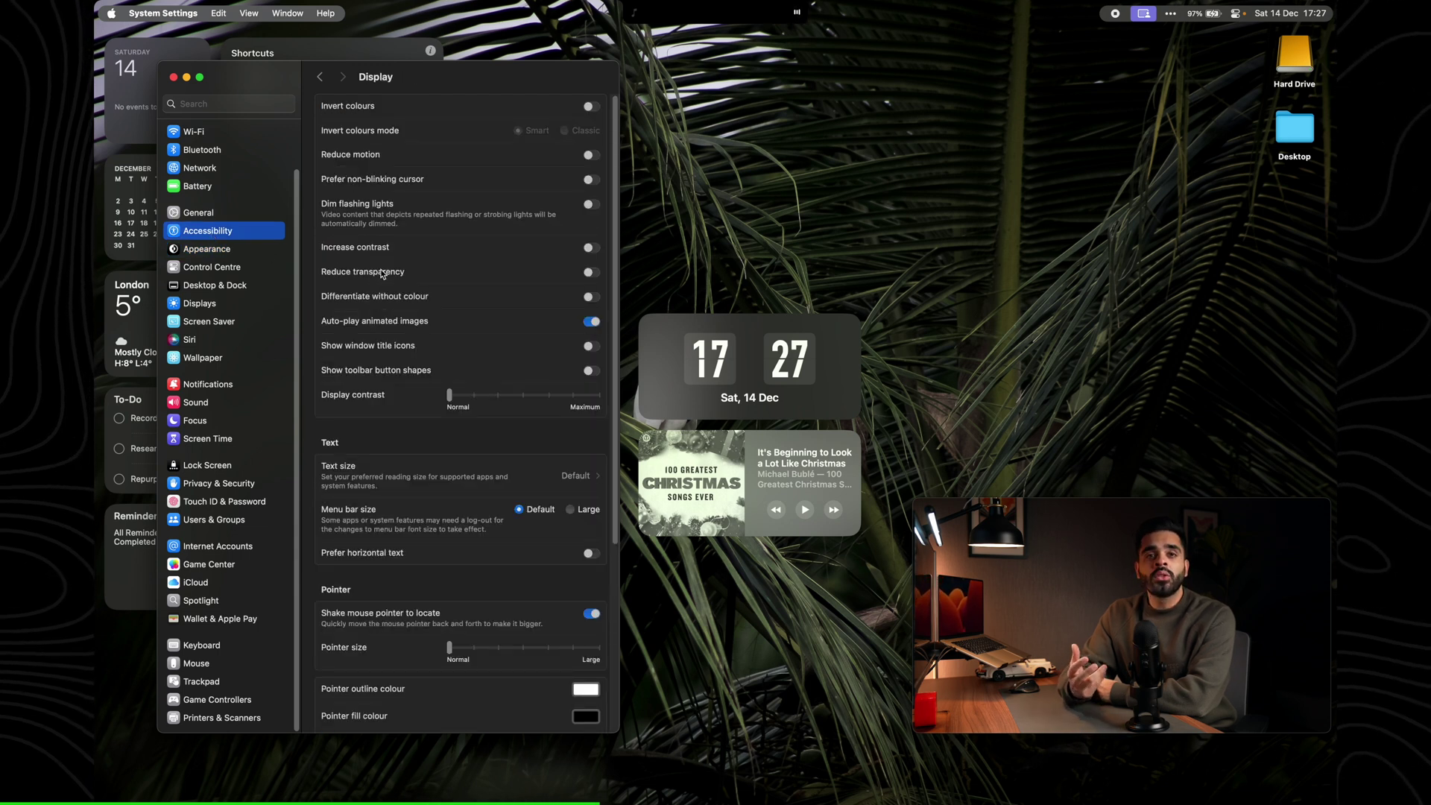
left_click(591, 273)
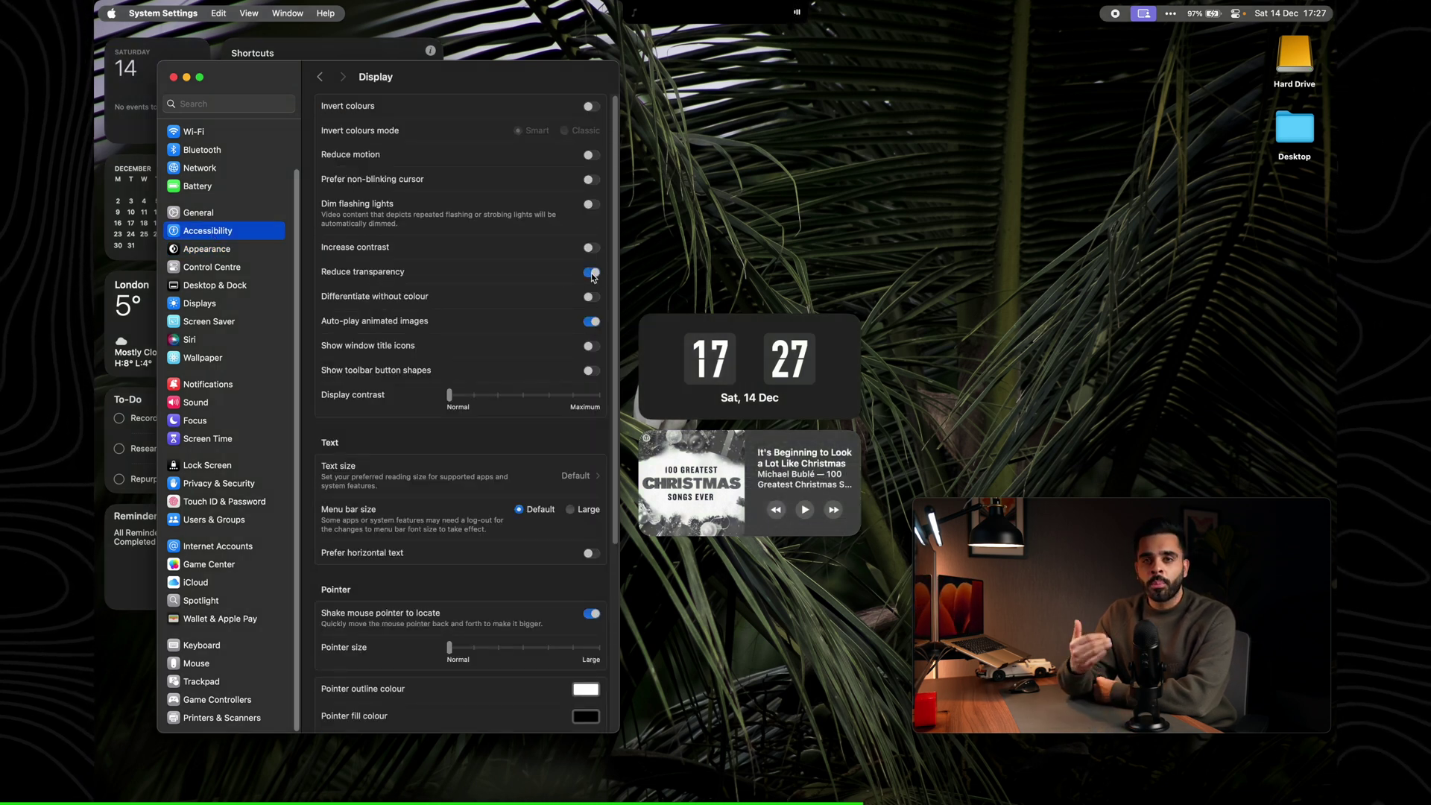
key("super+Tab")
key("super+Tab")
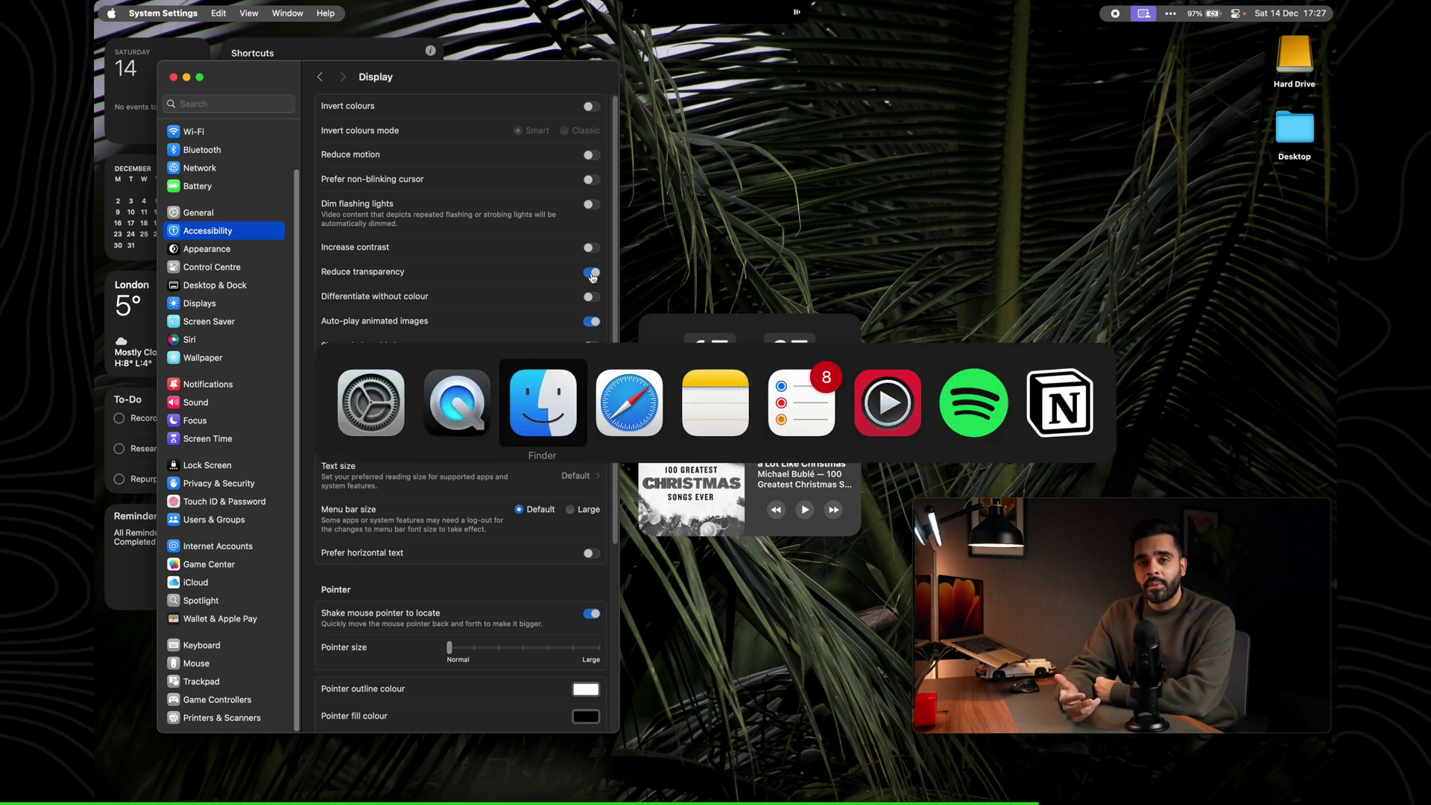
key("super+shift+Tab")
key("super+shift+Tab")
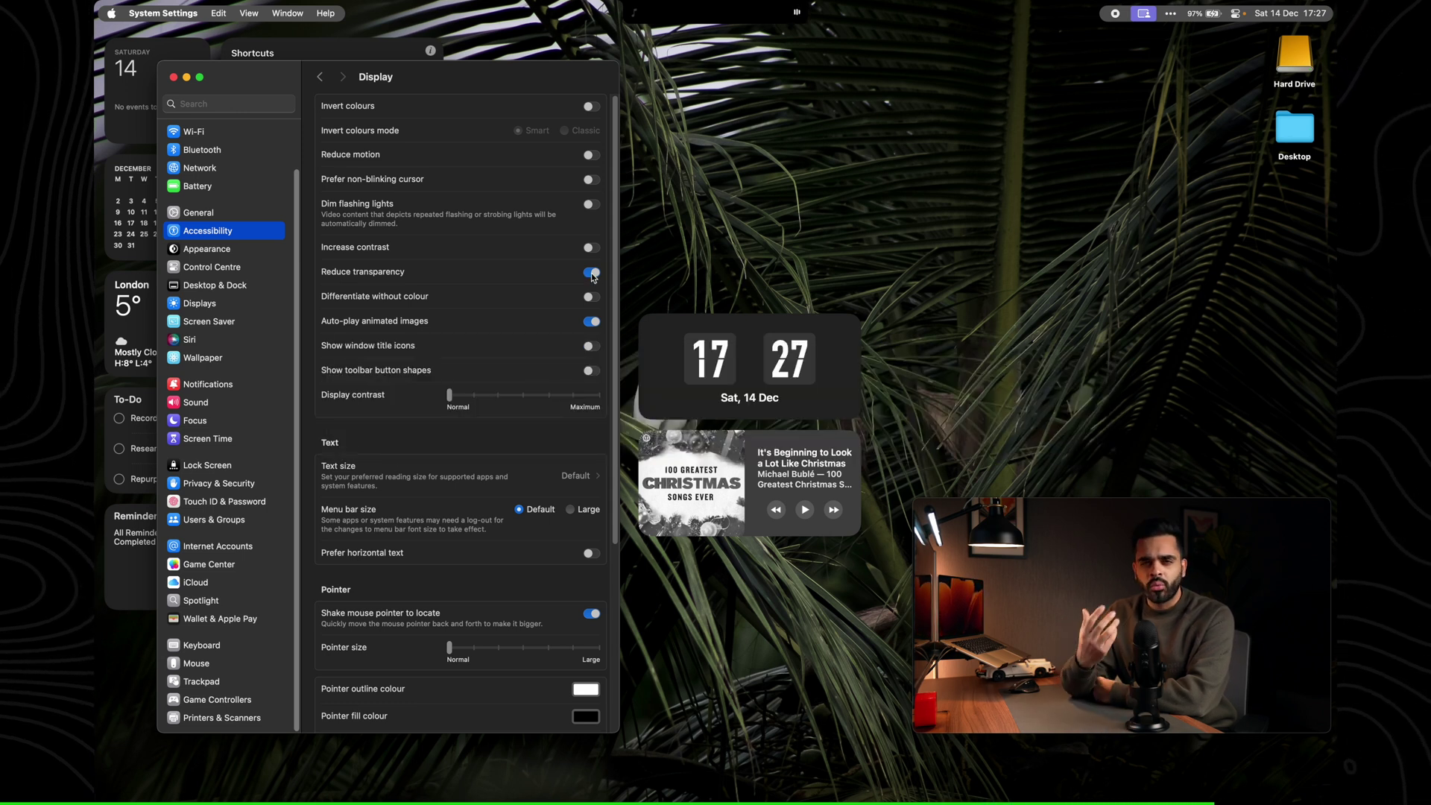
left_click(591, 272)
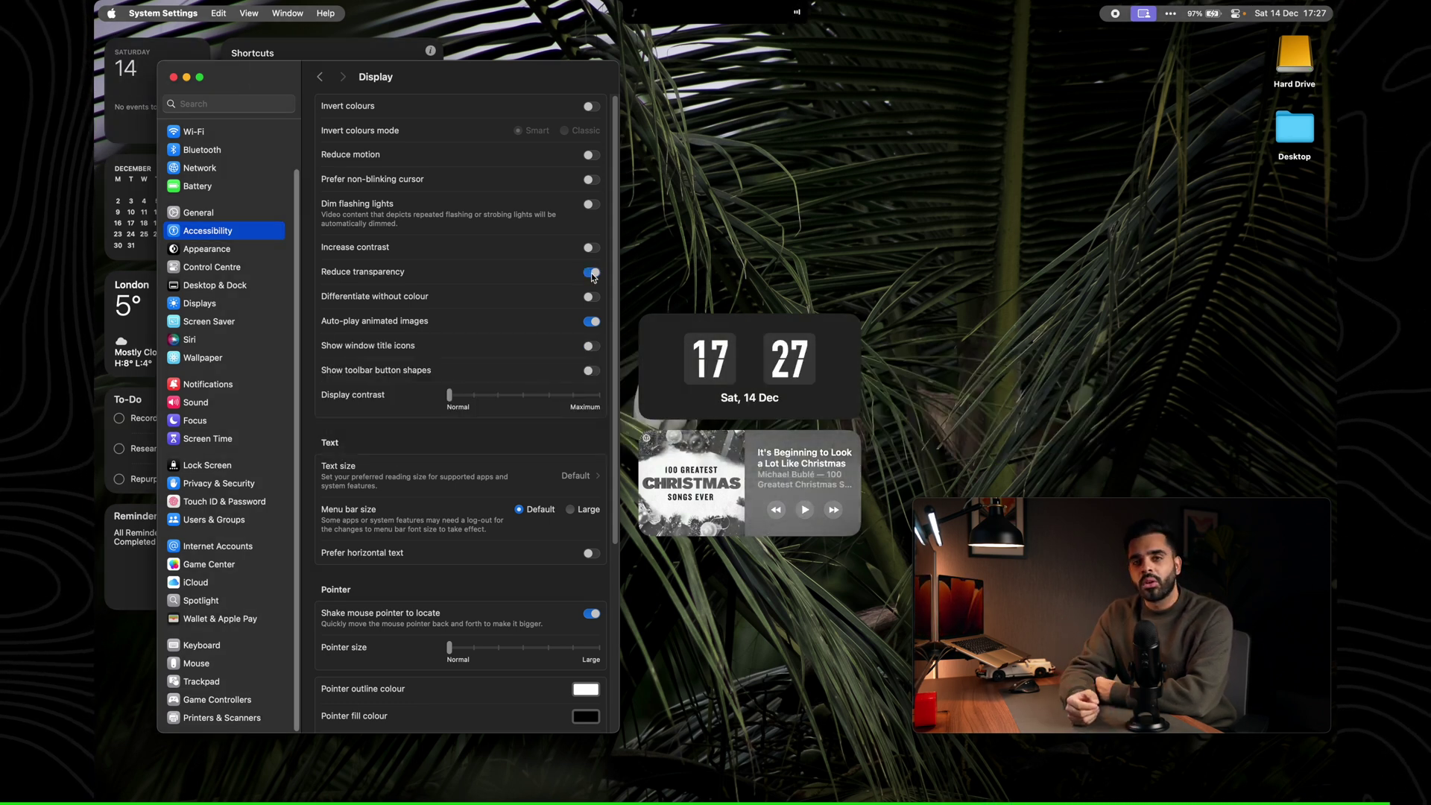
Open Appearance, then launch Notes and Reminders with the To-Do list selected
left_click(284, 249)
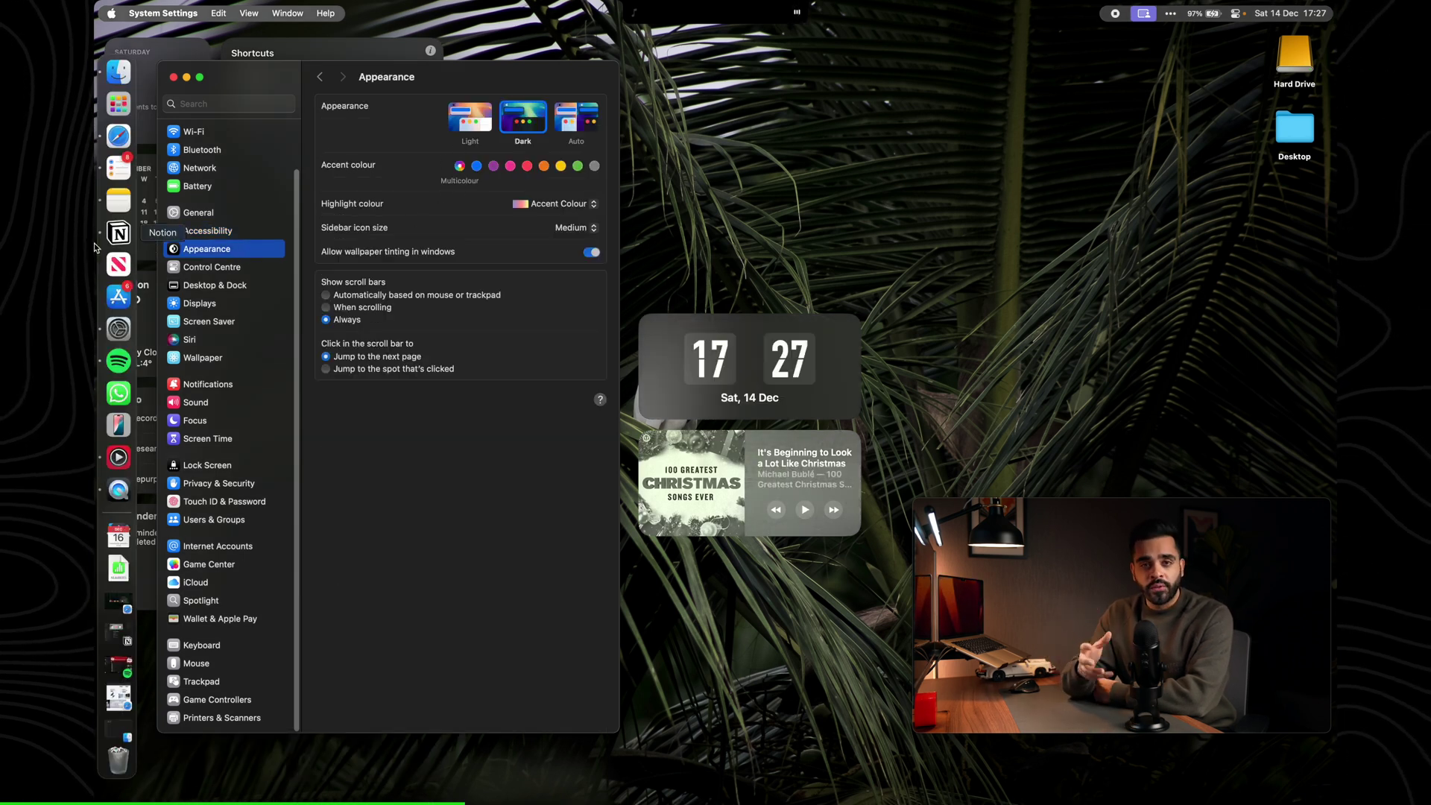
left_click(118, 202)
left_click(118, 168)
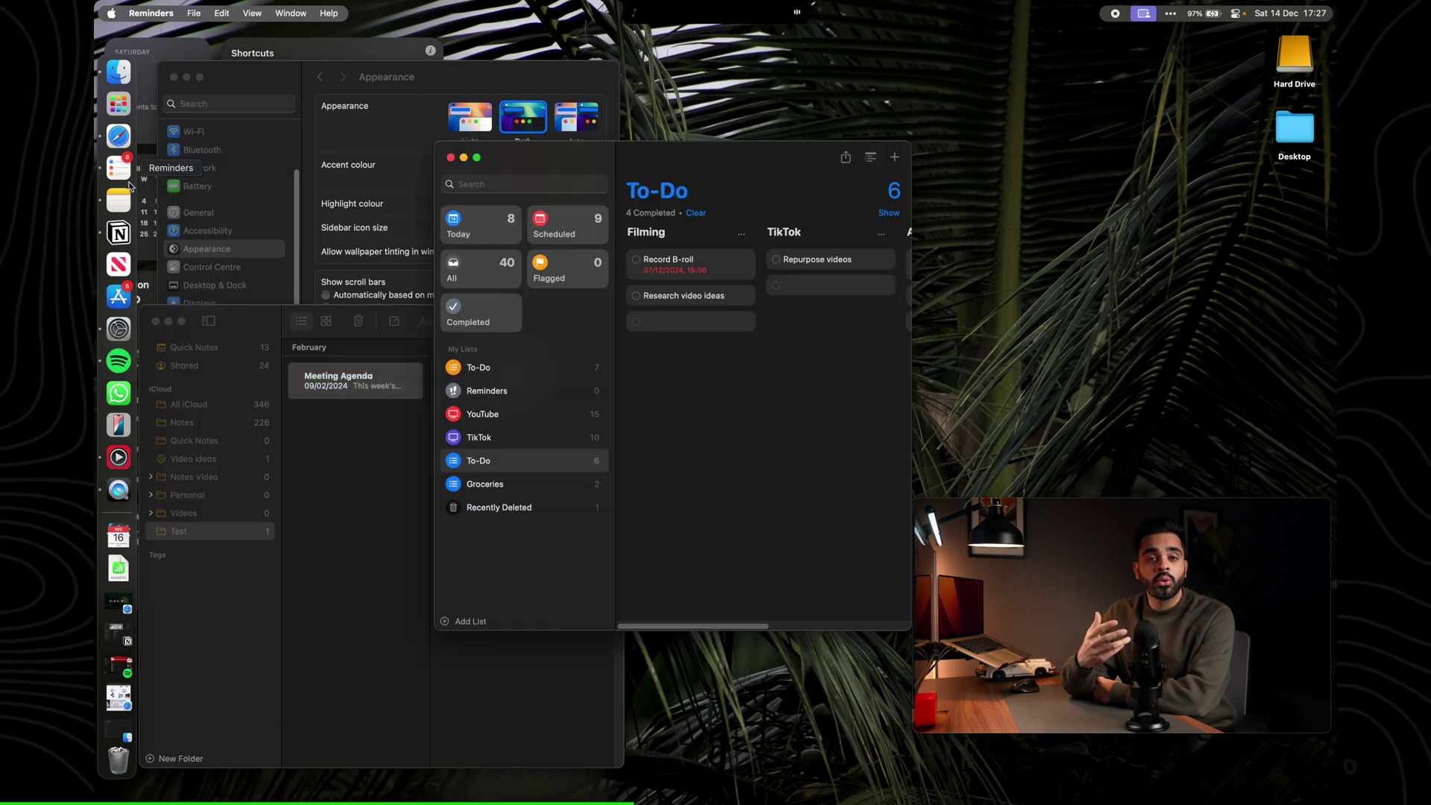
left_click(543, 461)
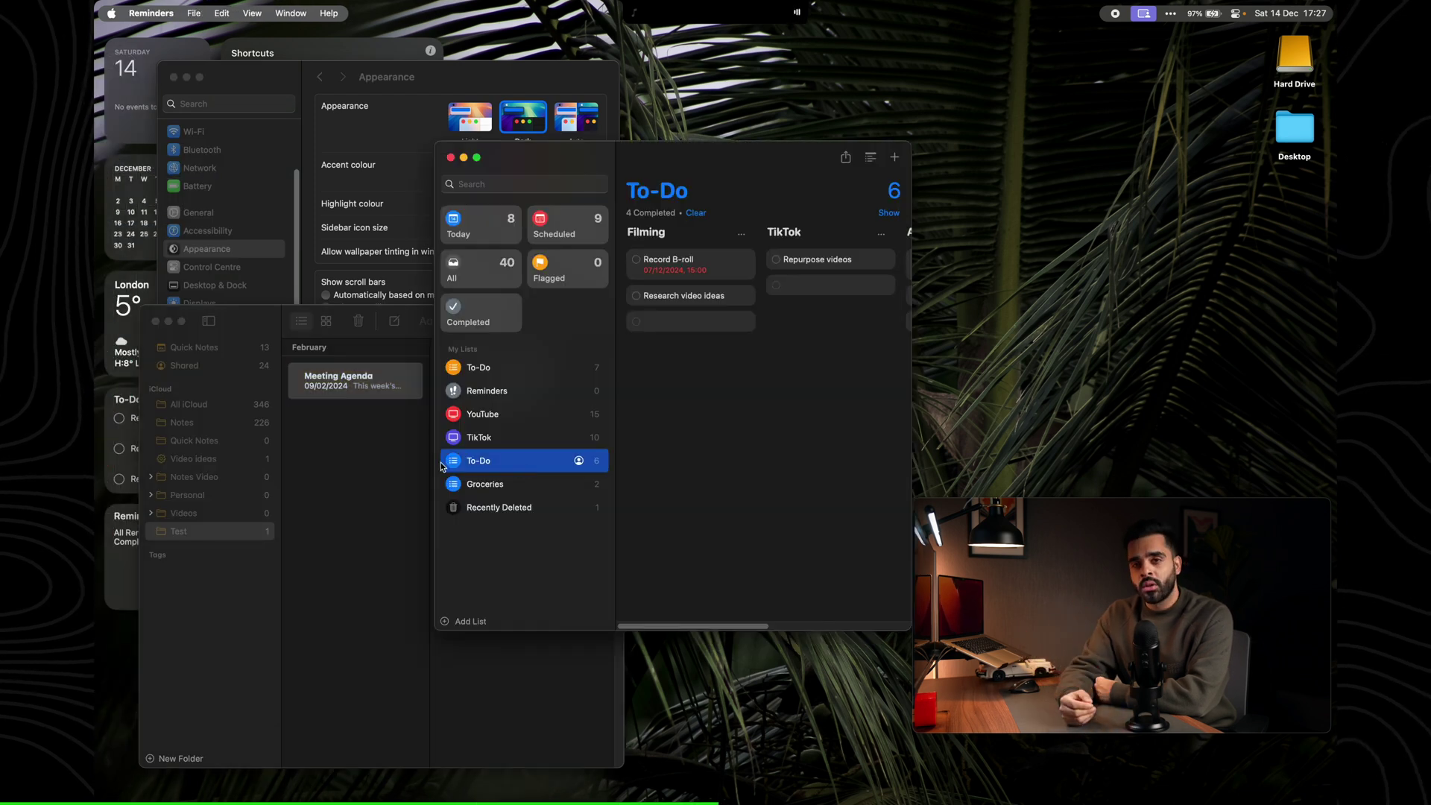
Set the accent colour to Green, compare it in Reminders and Notes, then restore Multicolour
left_click(377, 143)
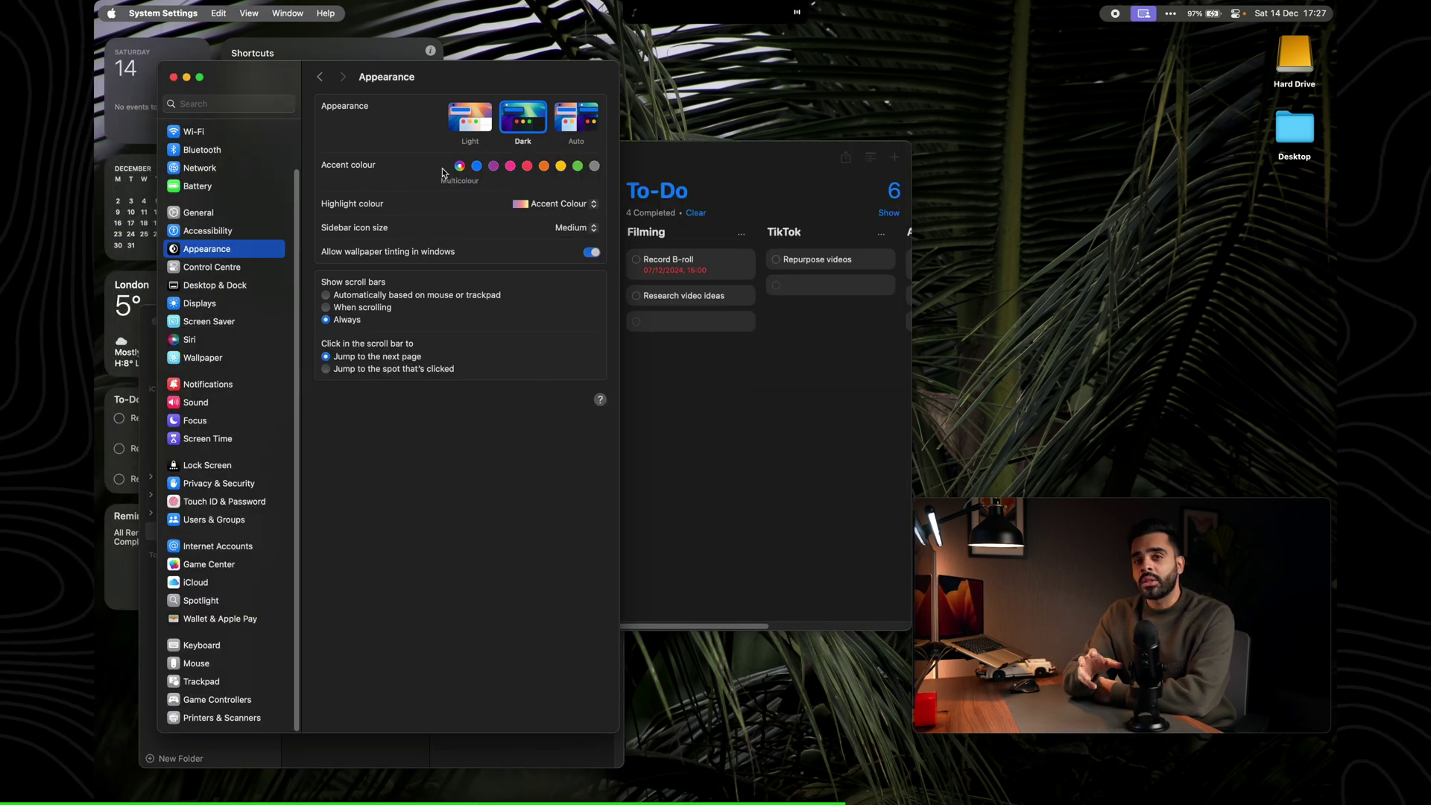
left_click(578, 166)
left_click(717, 463)
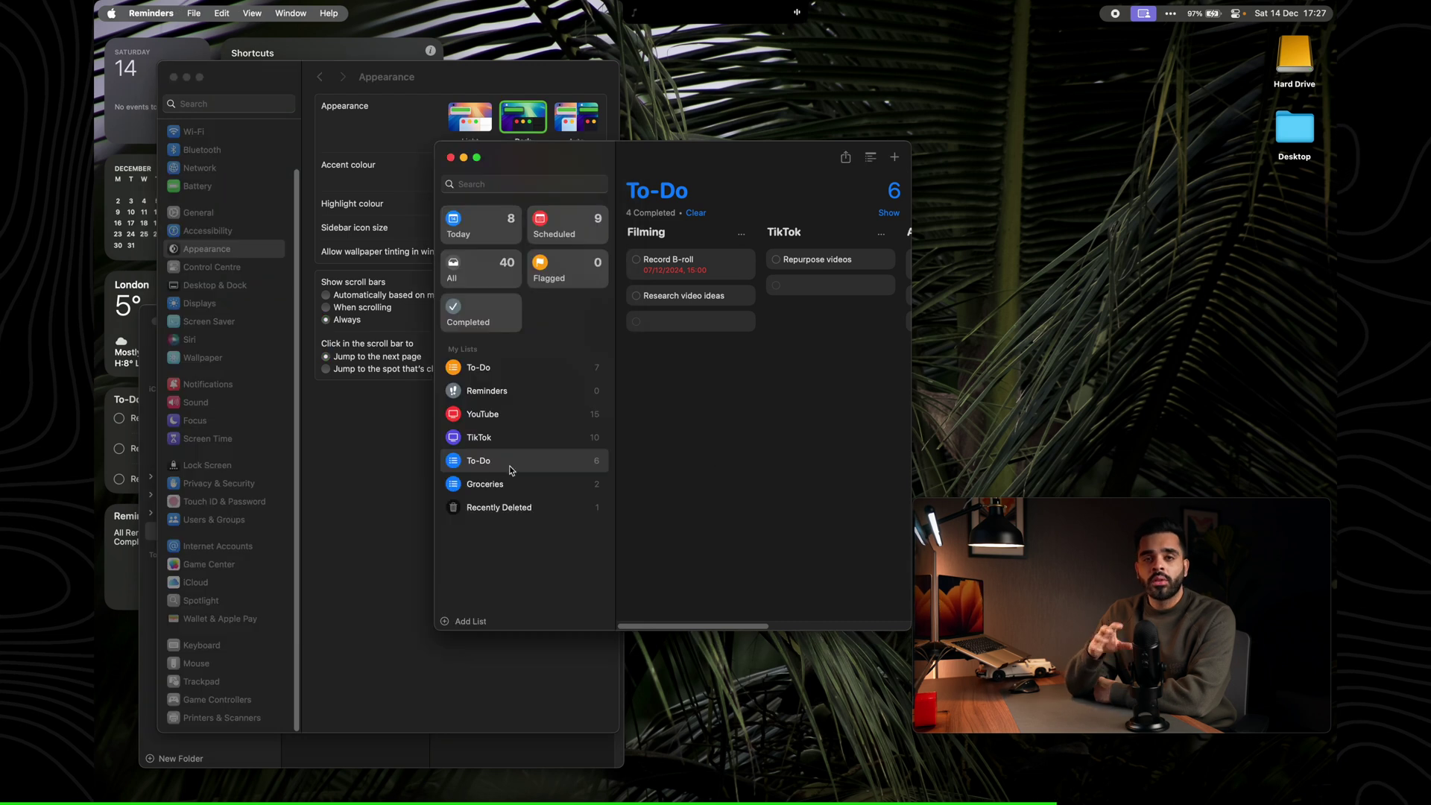
left_click(519, 764)
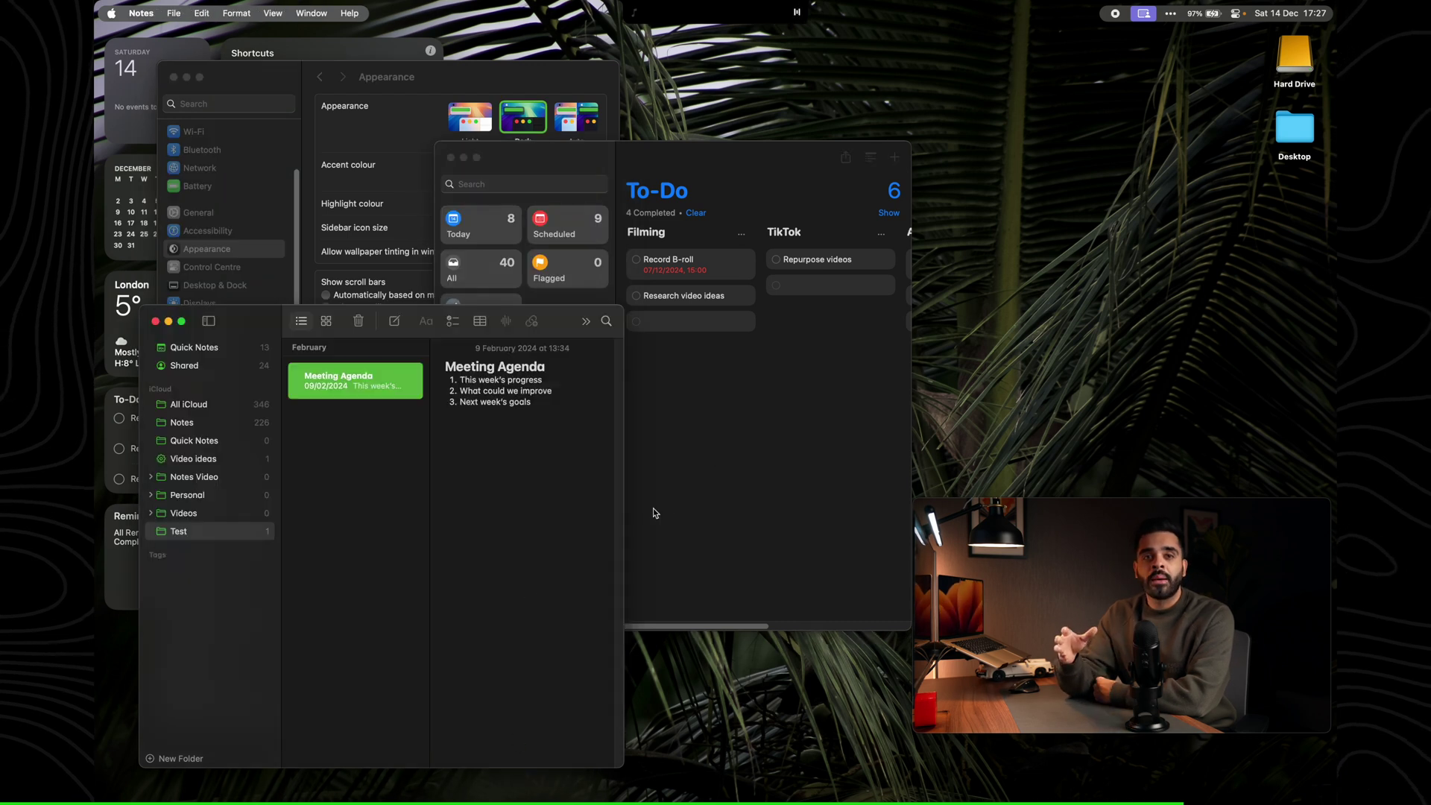
left_click(392, 169)
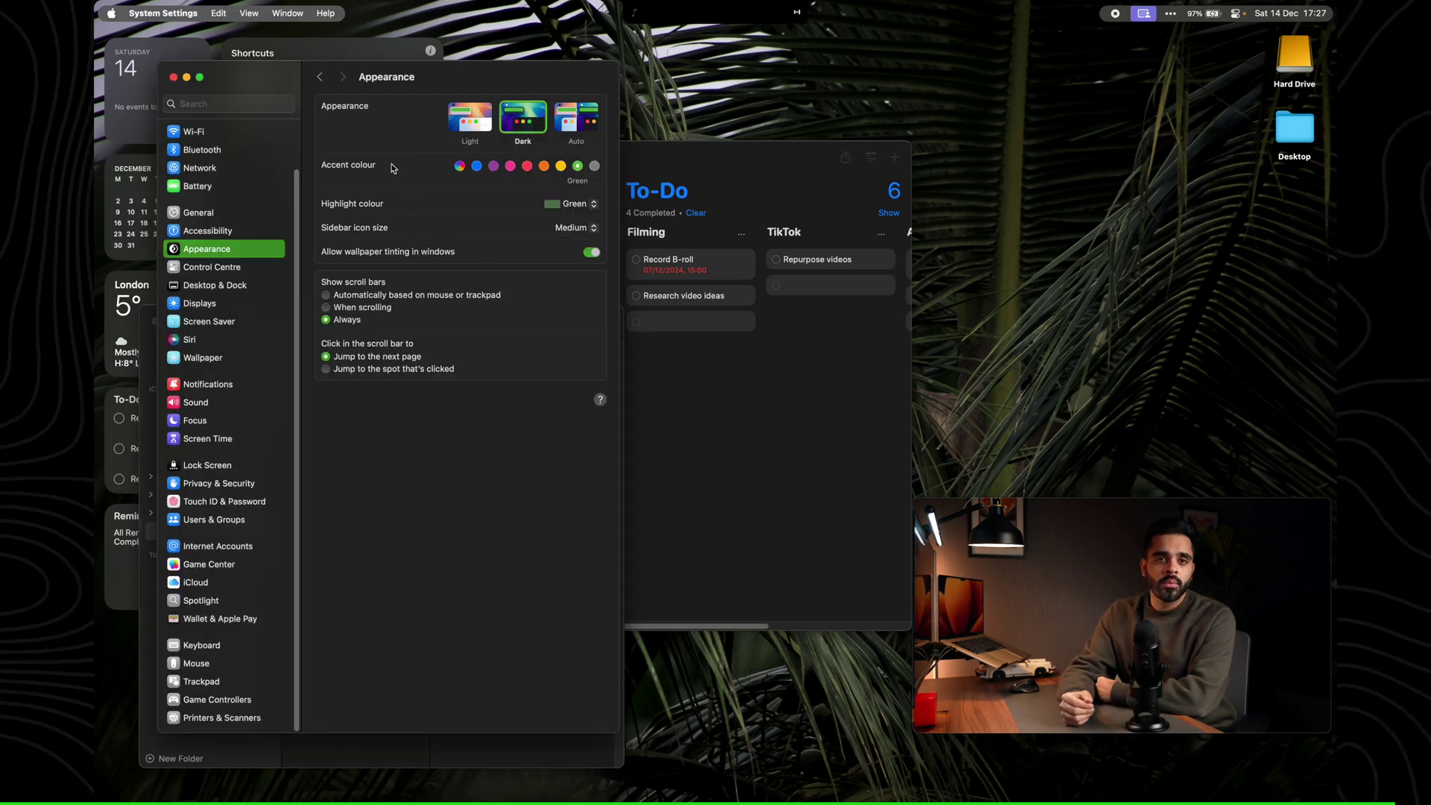
left_click(459, 165)
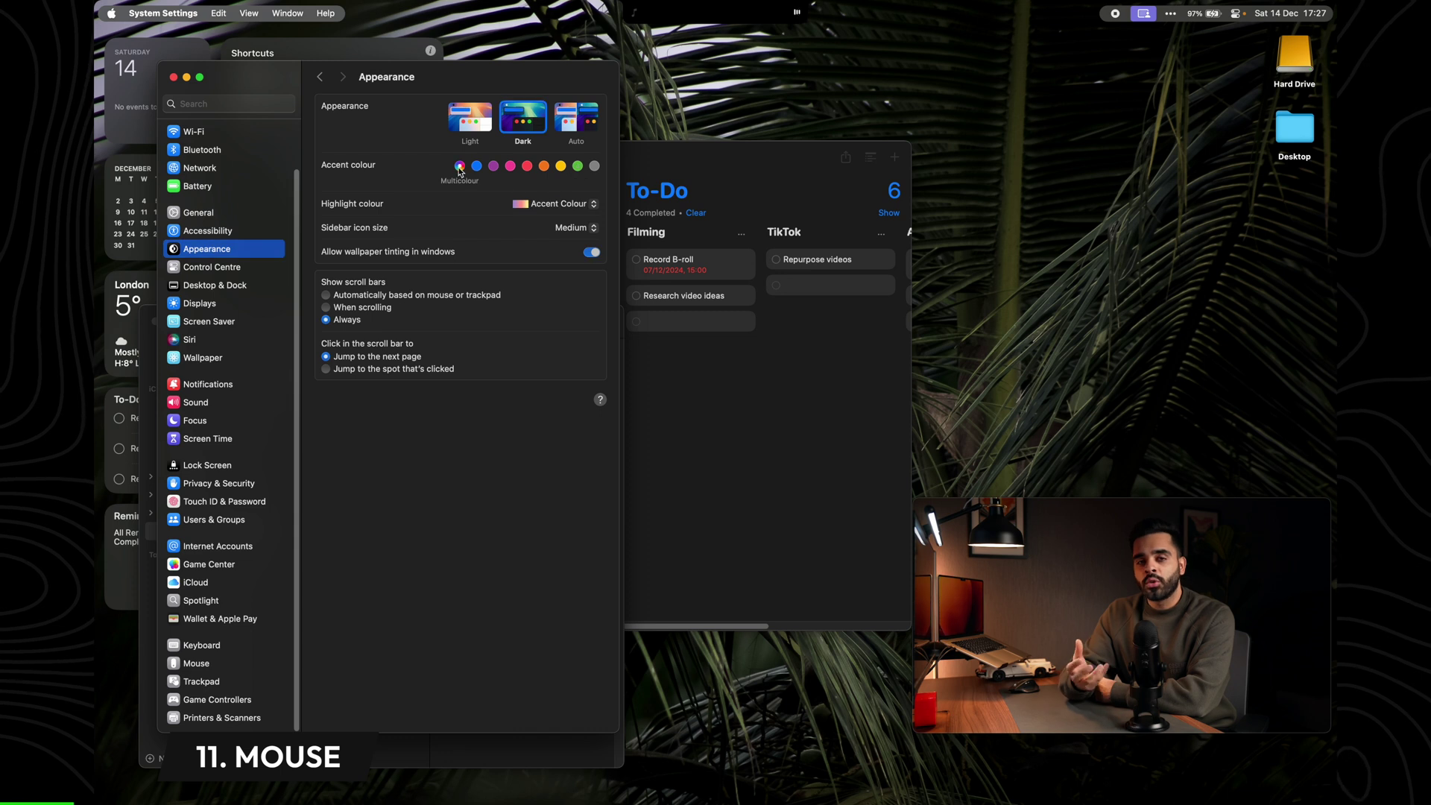
left_click(221, 237)
Turn on Shake mouse pointer to locate in Accessibility Display's Pointer section
left_click(335, 274)
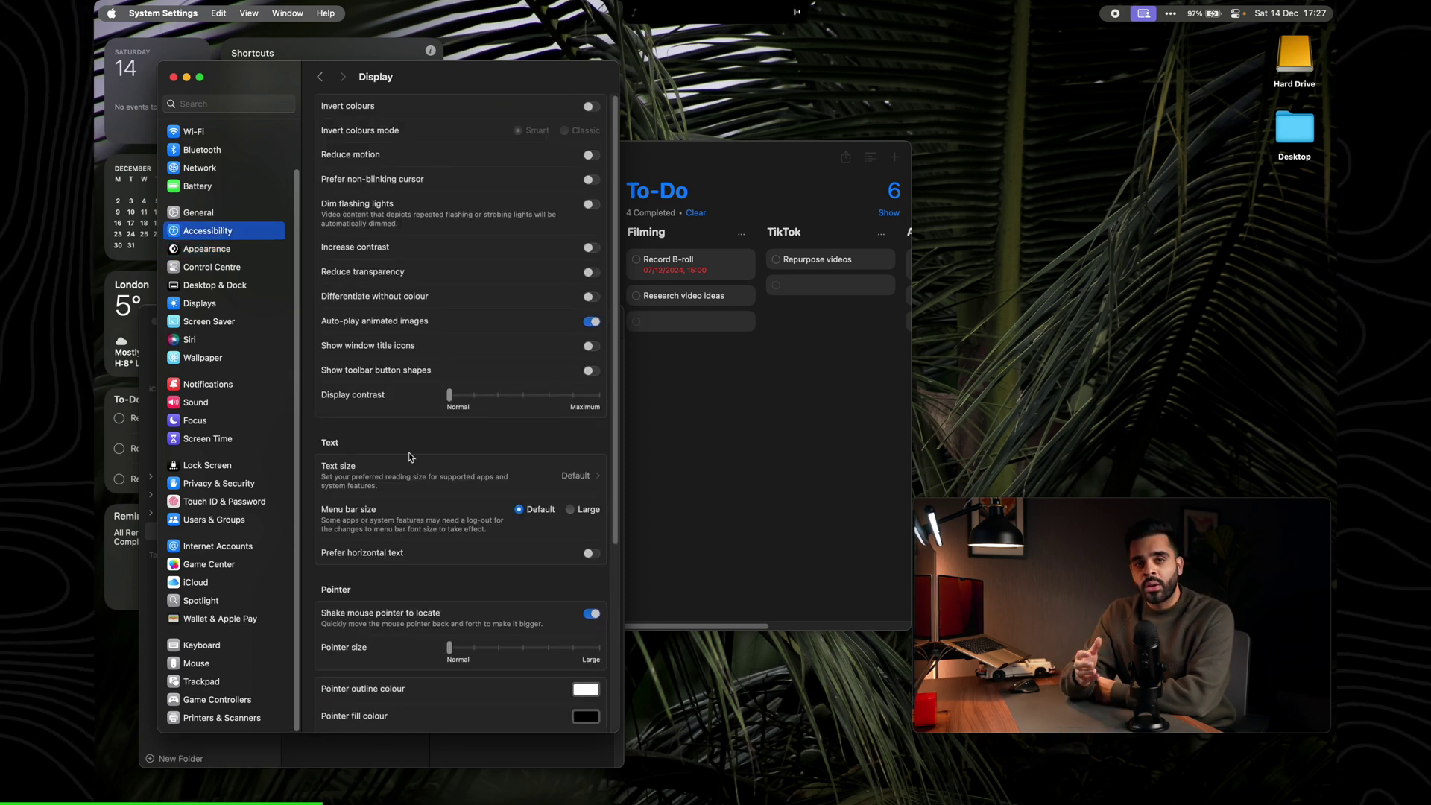
scroll(414, 470, "down", 10)
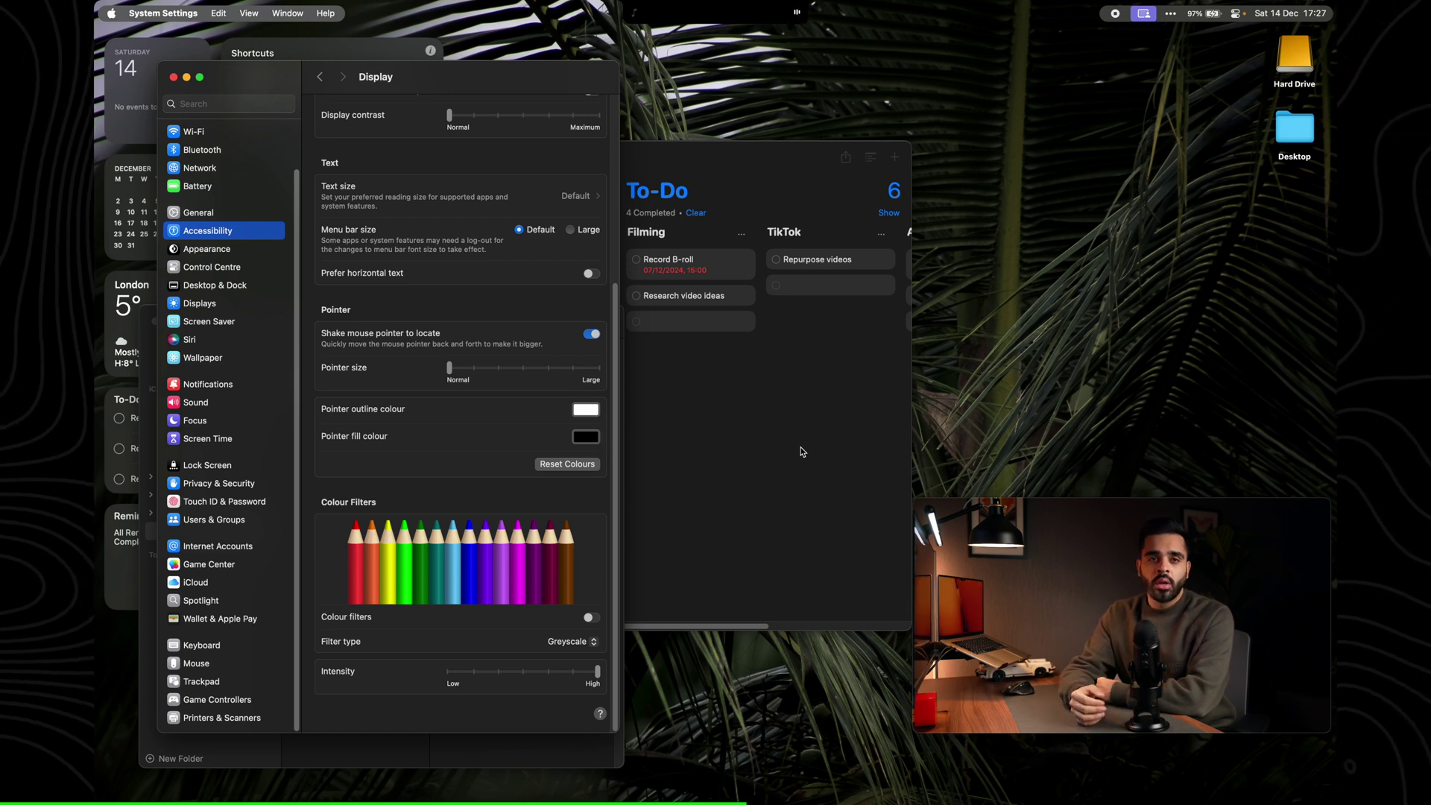
left_click(592, 334)
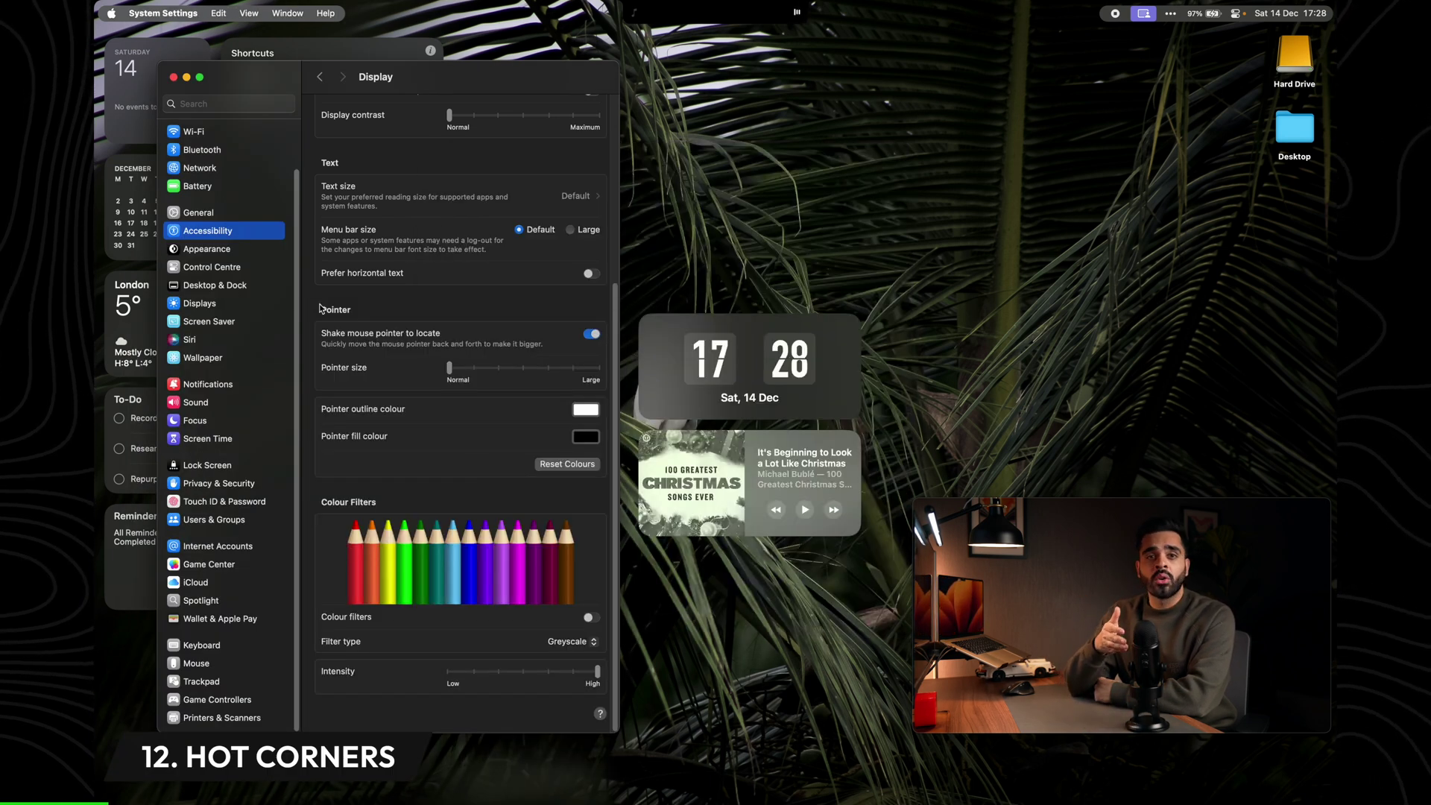
Review hot corners (Mission Control, Notification Centre, Desktop, Quick Note), then test Mission Control and Show Desktop
left_click(215, 285)
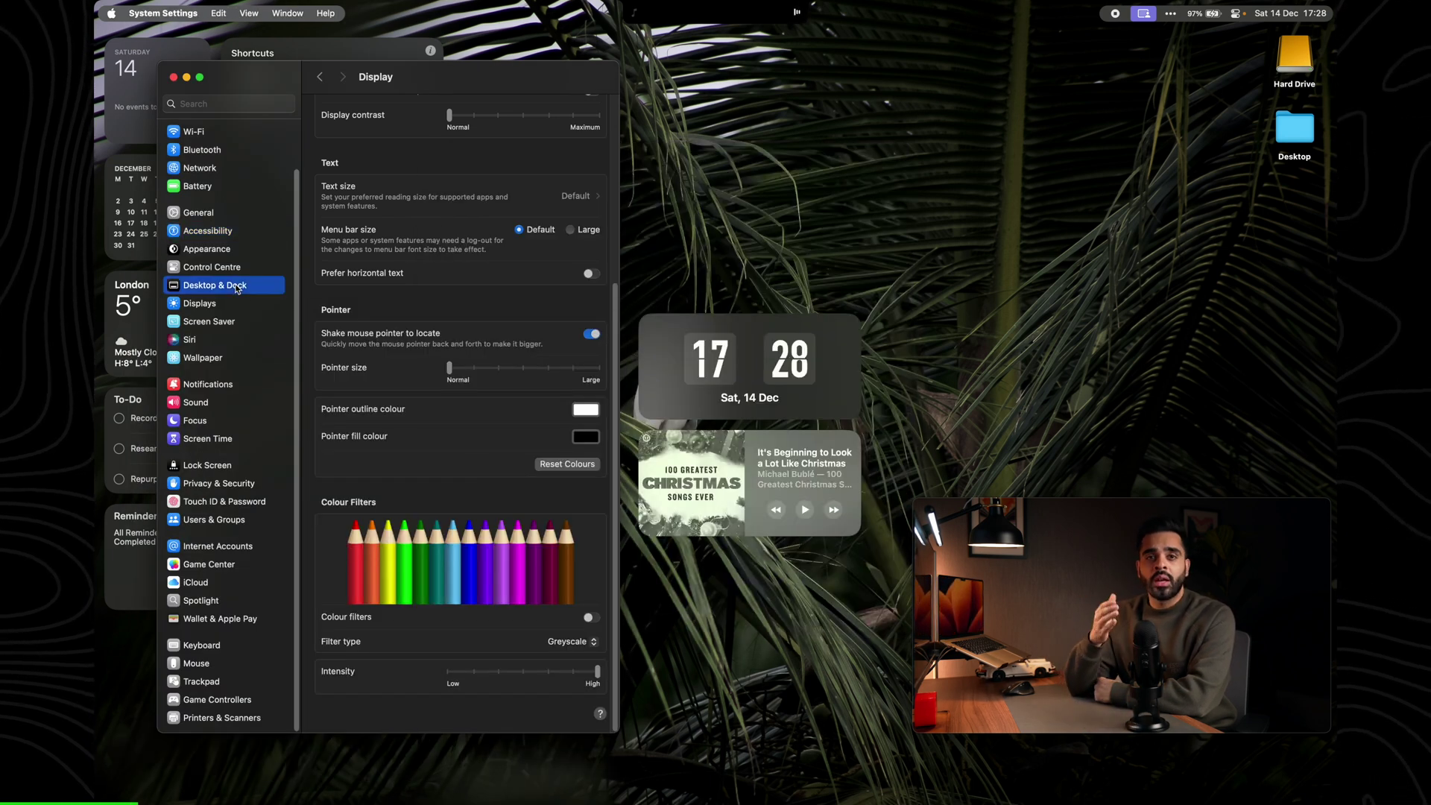
scroll(459, 408, "down", 10)
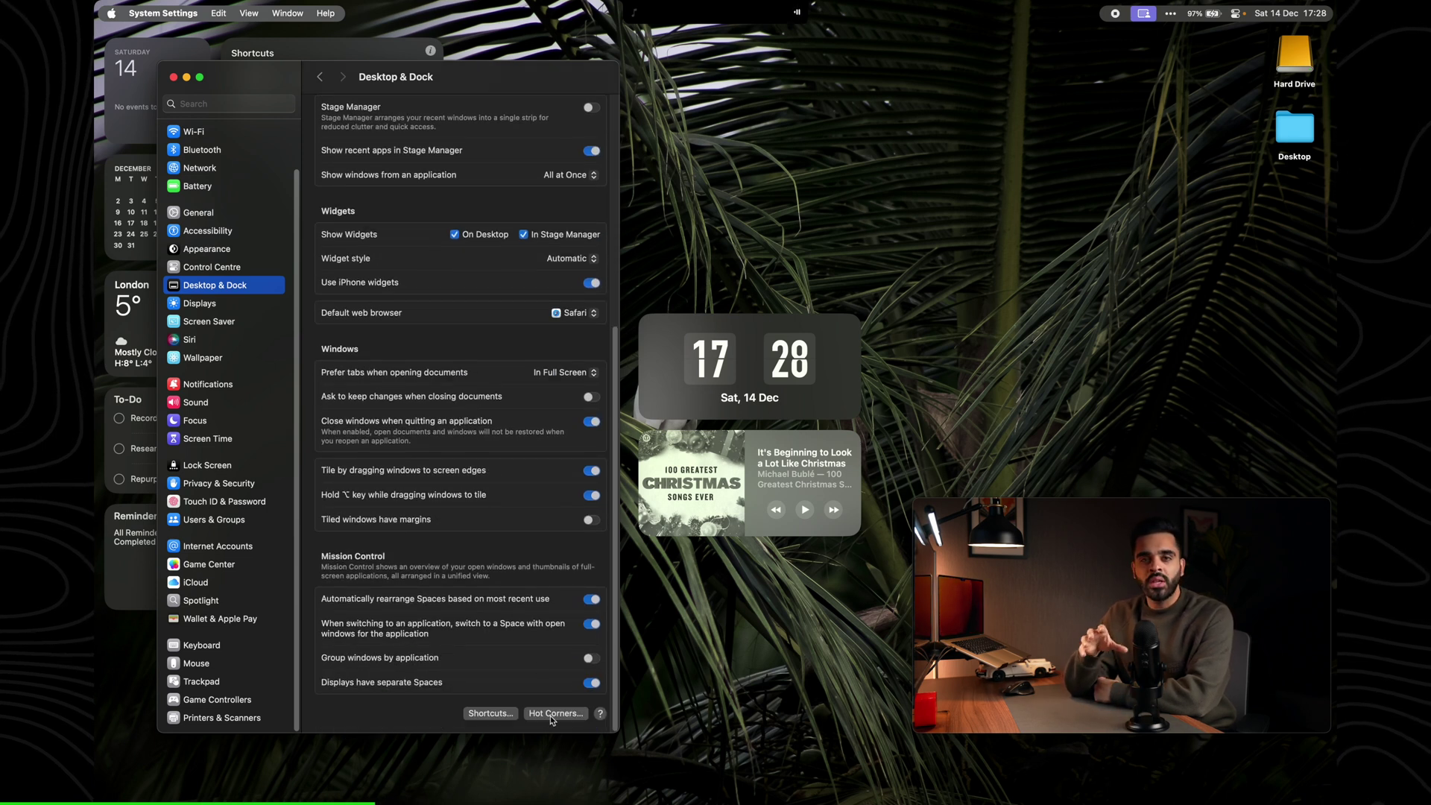
left_click(552, 716)
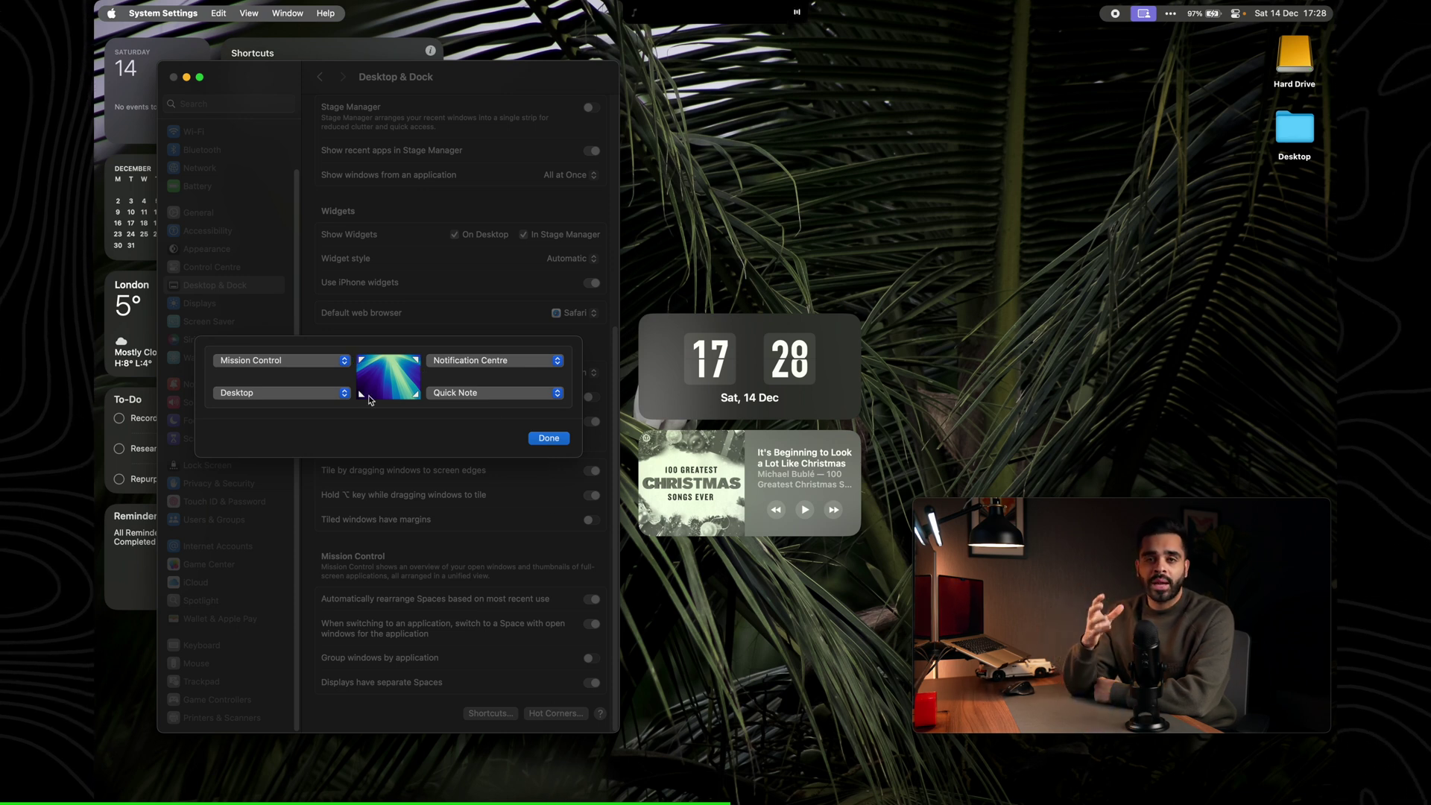
left_click(547, 438)
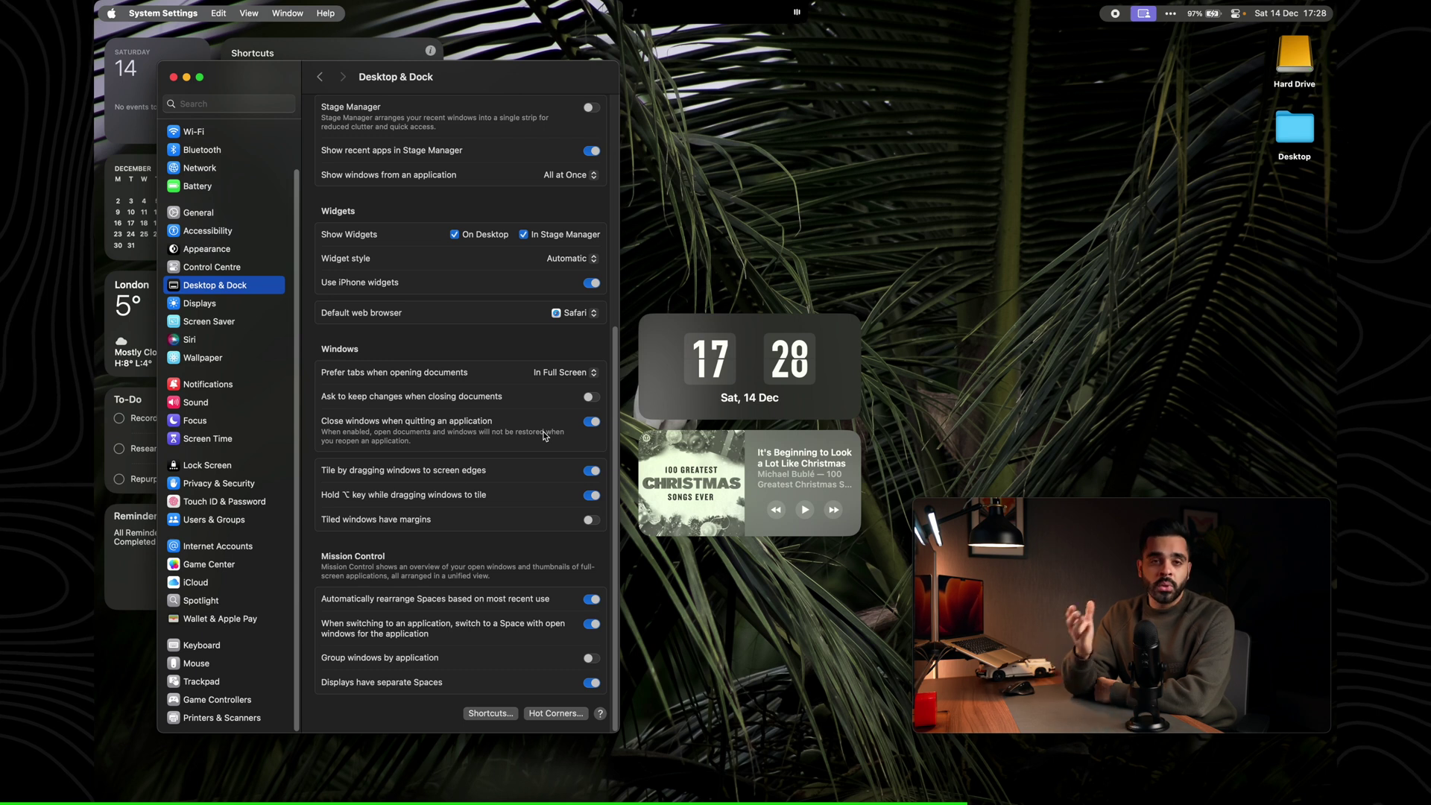
key("ctrl+Up")
key("ctrl+Up")
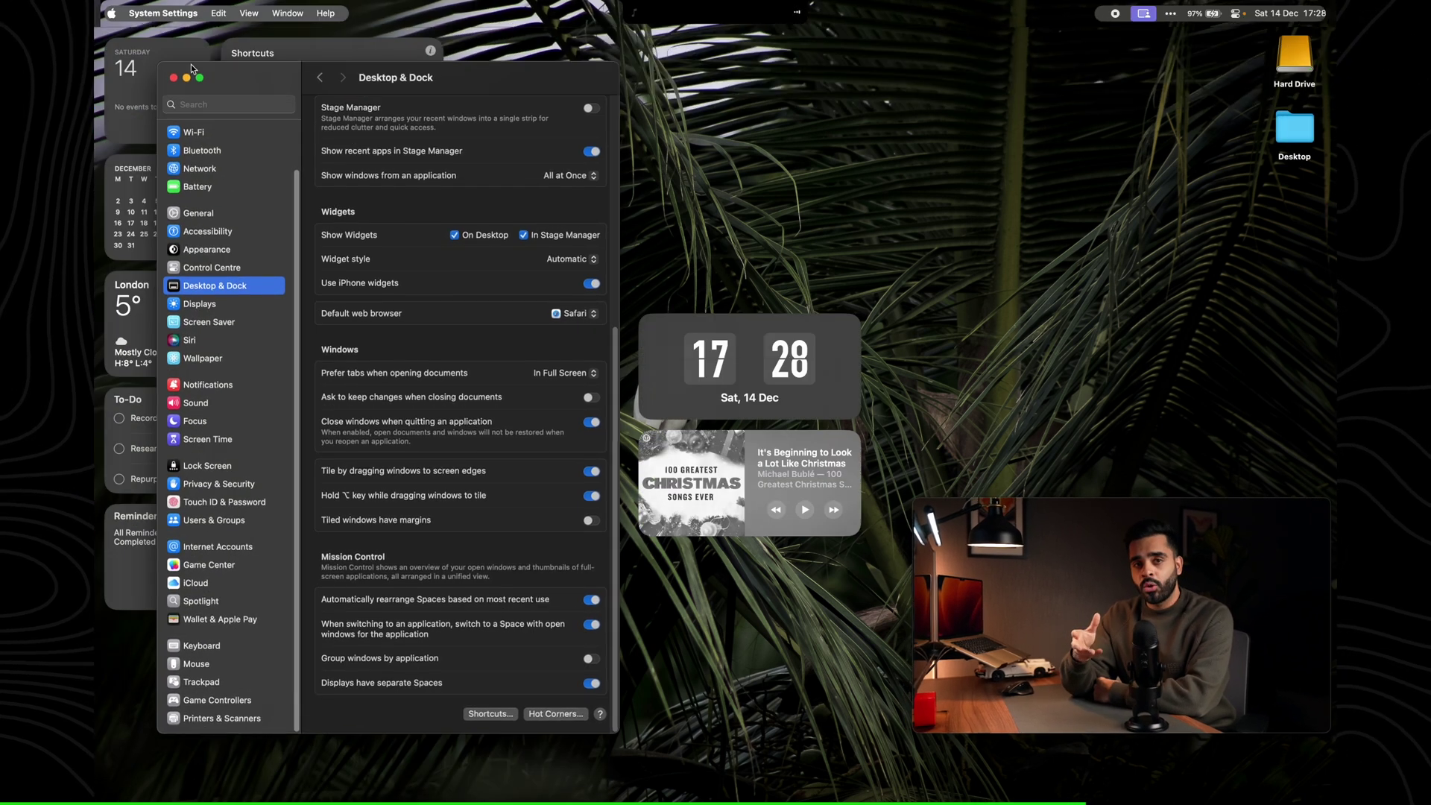
key("F11")
key("F11")
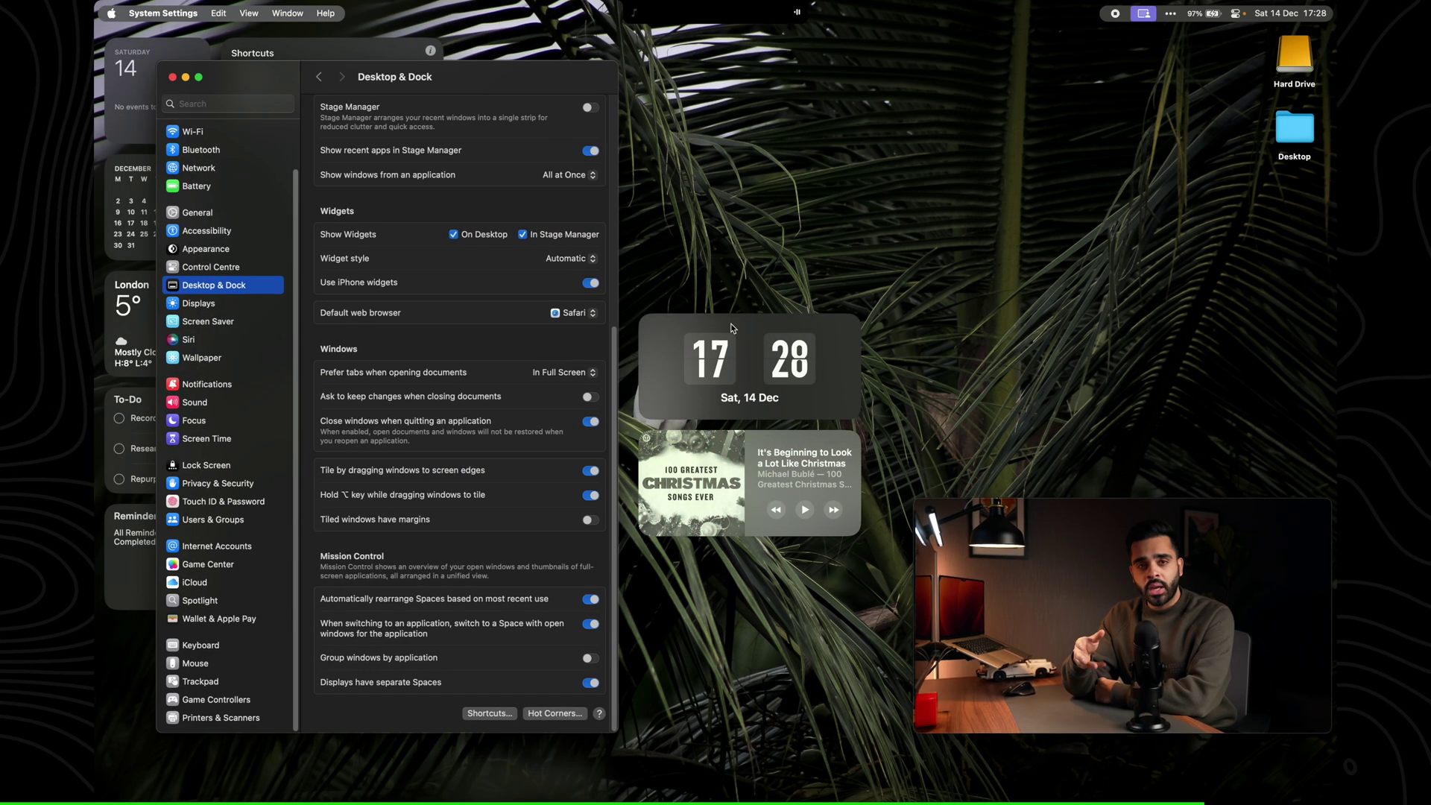
Open Notification Centre from the menu-bar clock to view the stocks, news and Screen Time widgets
left_click(1290, 13)
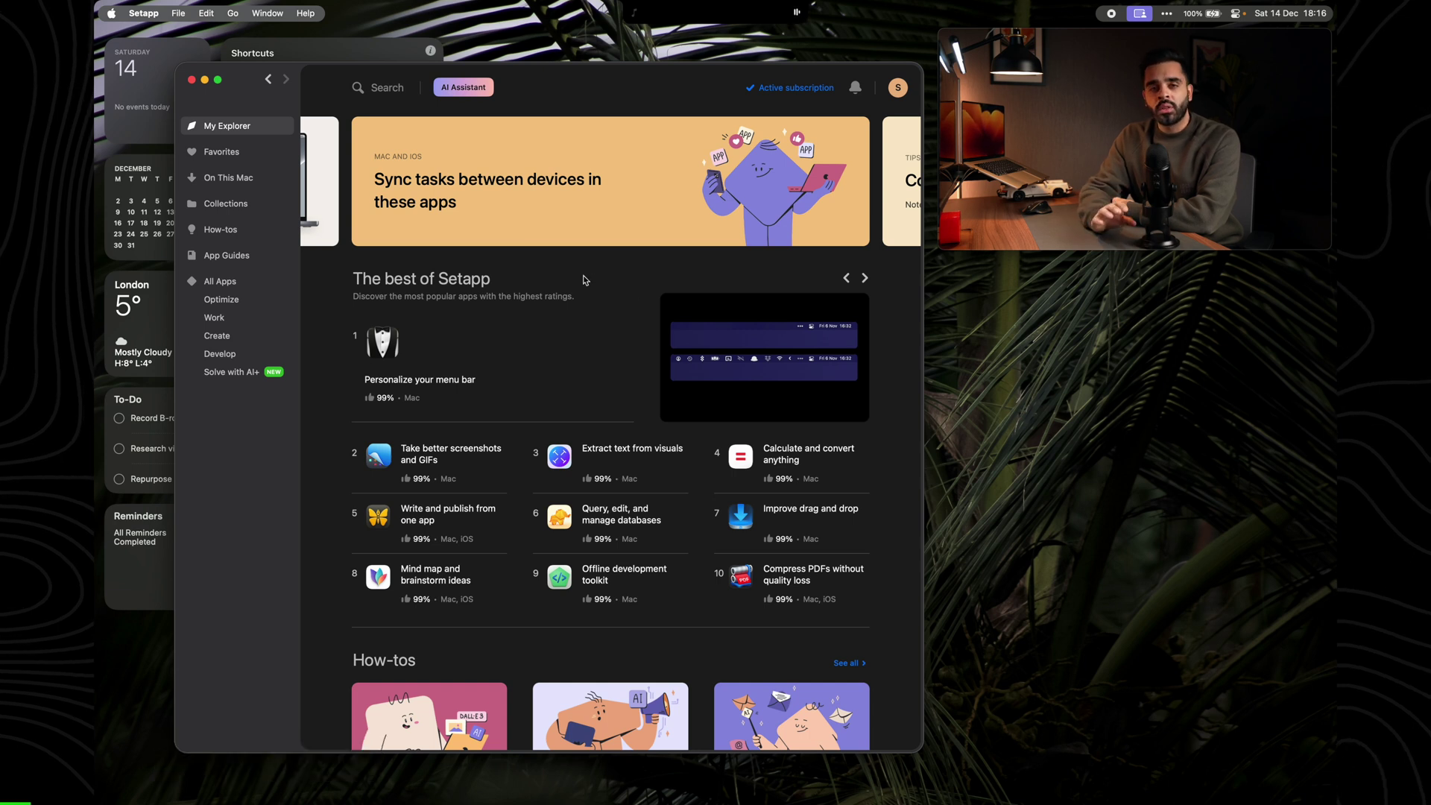
Scroll My Explorer and open the Bartender app's product page
scroll(584, 280, "down", 10)
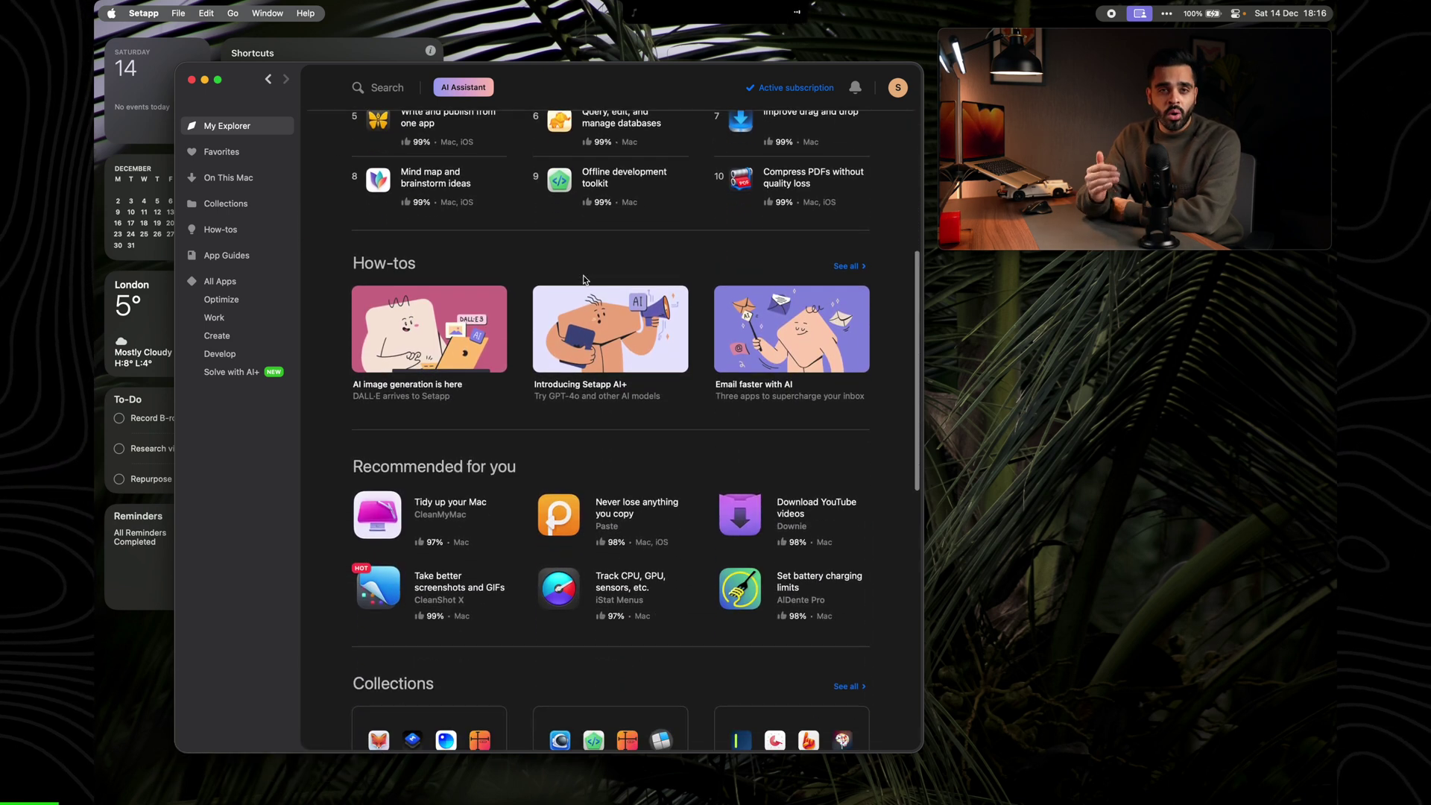
scroll(584, 279, "down", 8)
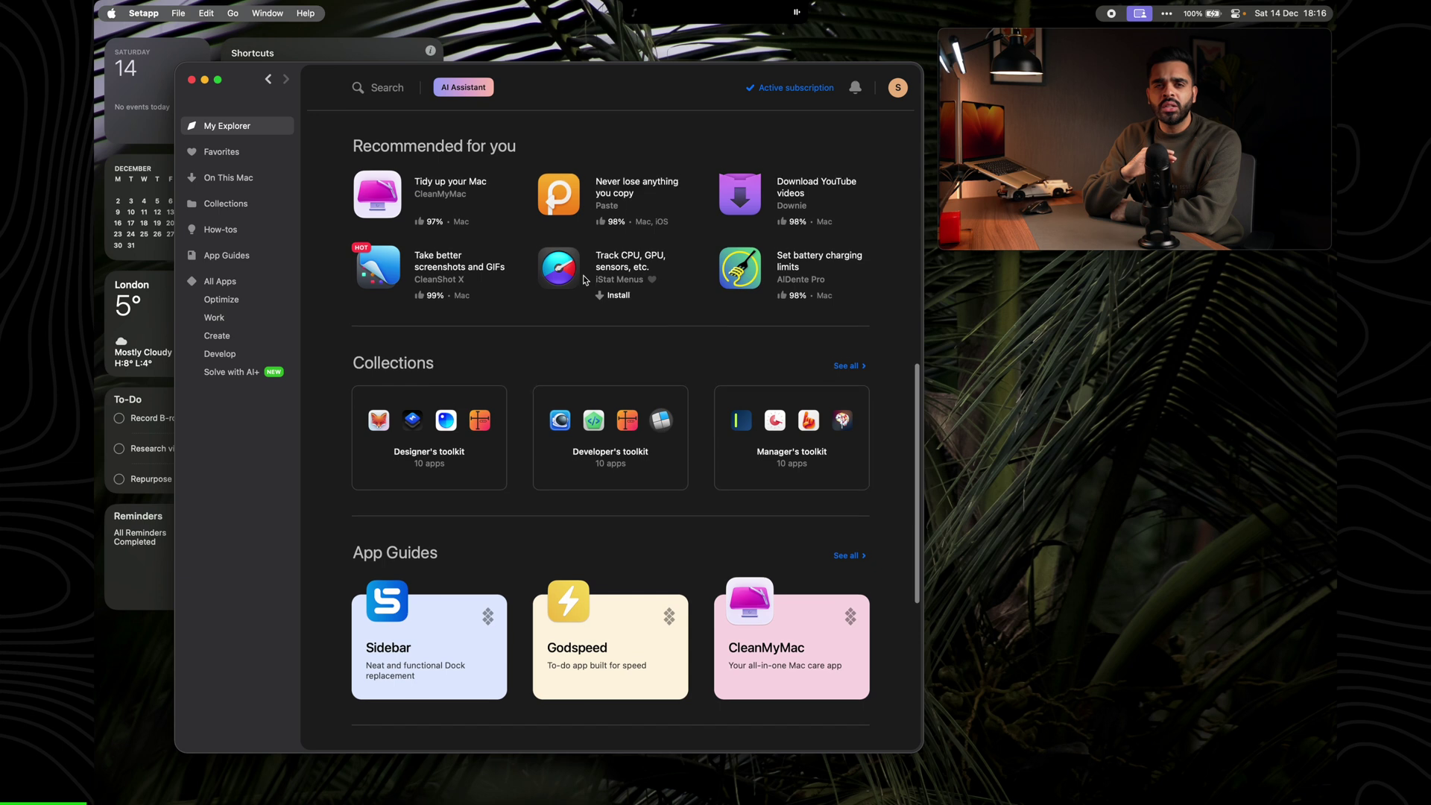
scroll(583, 279, "down", 8)
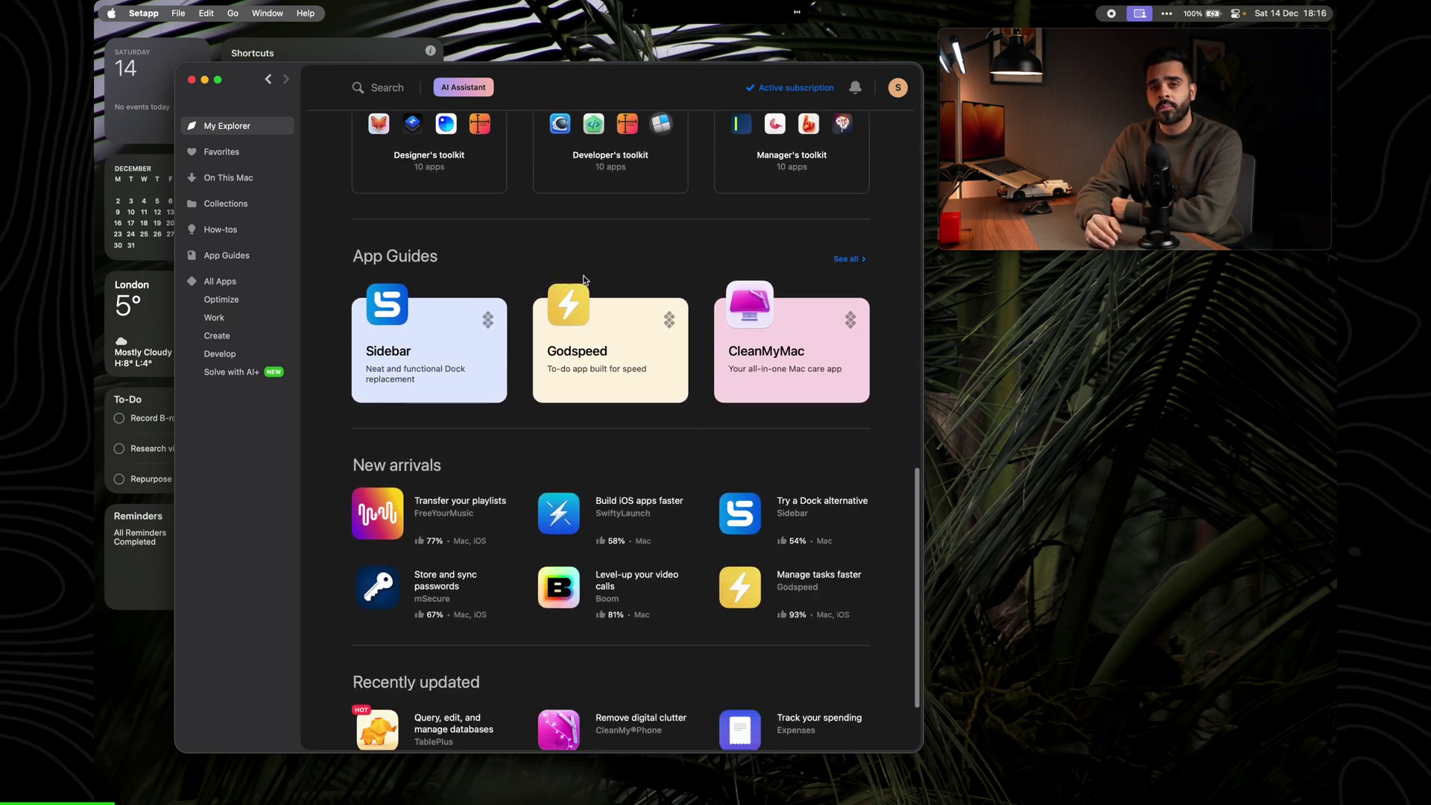
scroll(583, 280, "up", 12)
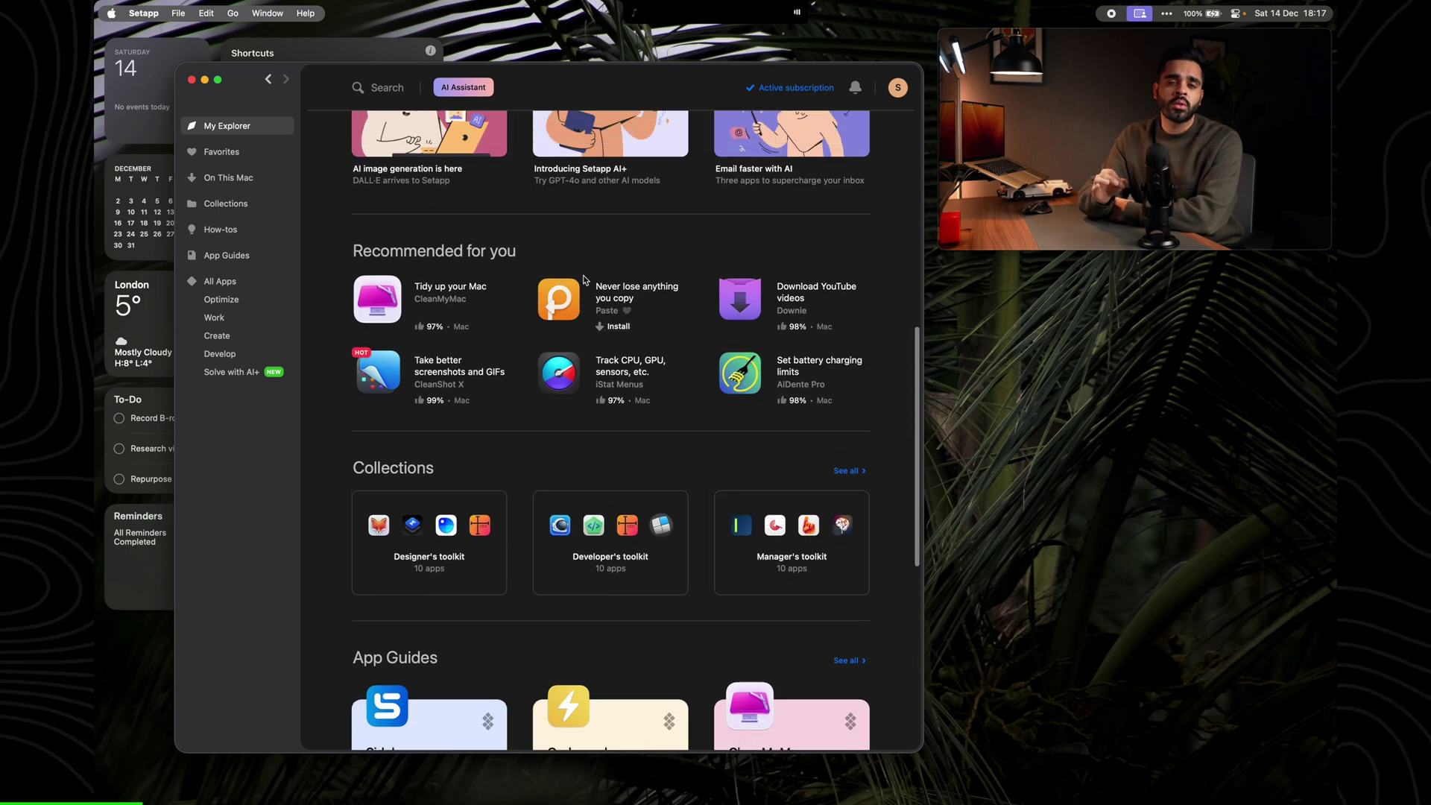
scroll(583, 279, "up", 15)
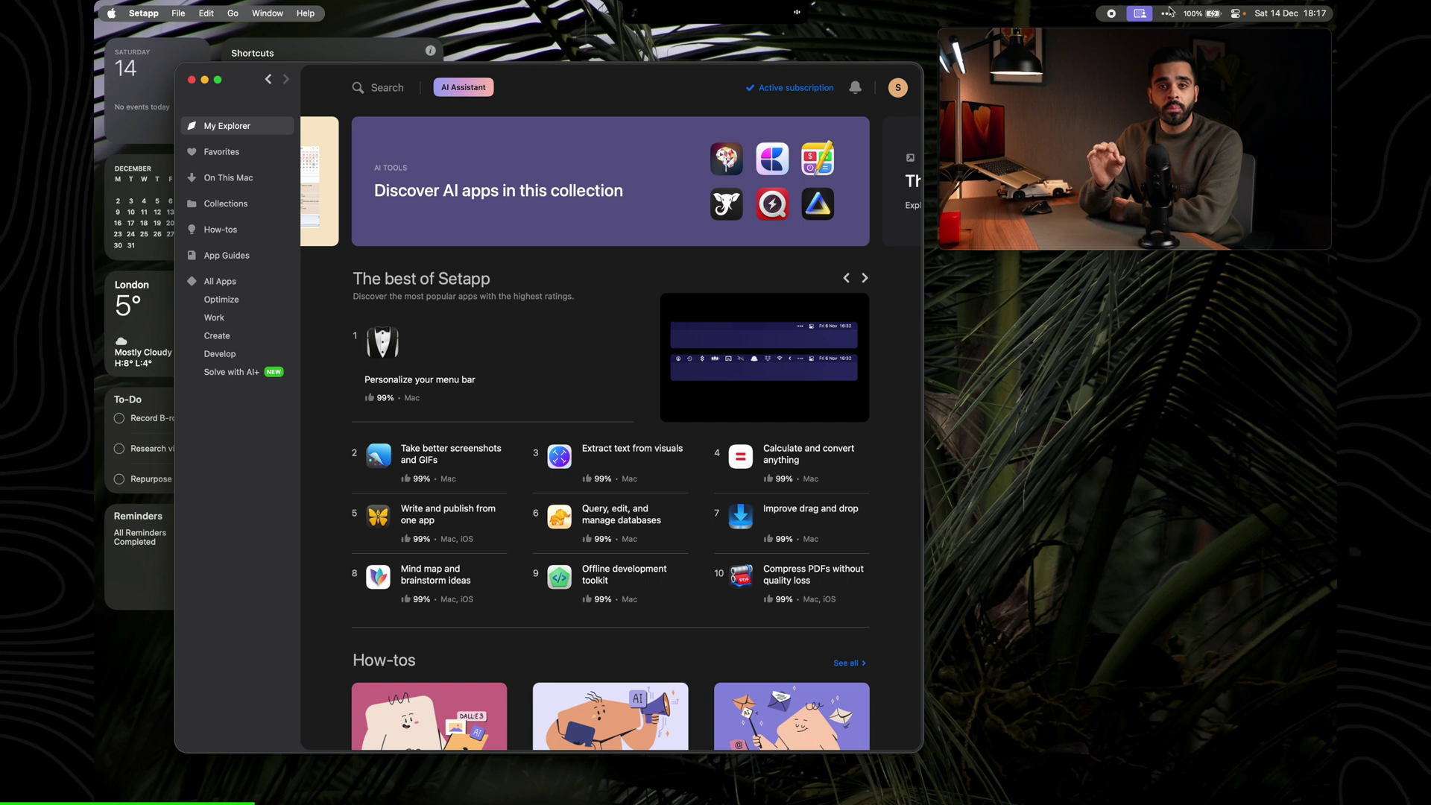
left_click(391, 343)
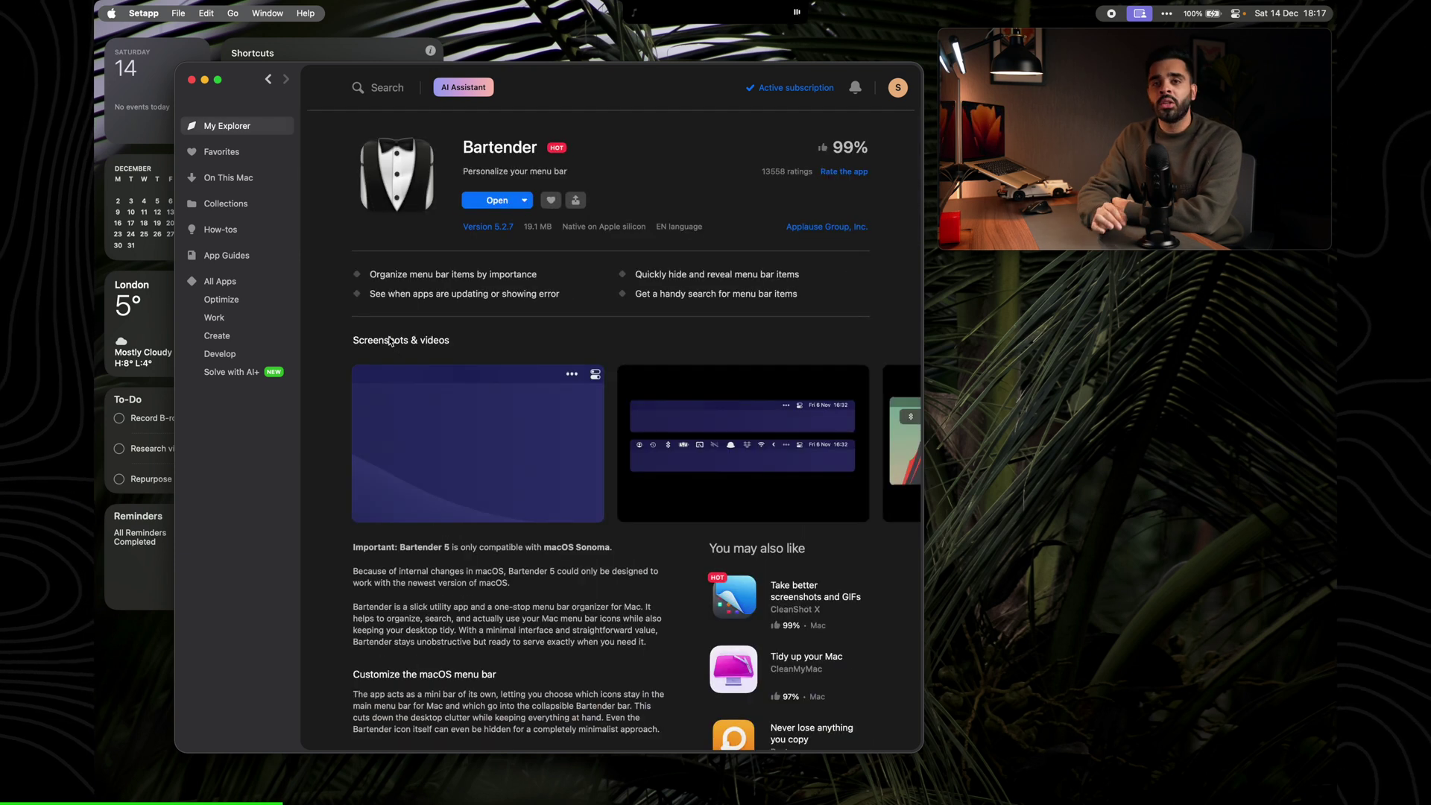
Reveal the hidden menu bar icons, then go back from the Bartender page
scroll(620, 378, "down", 5)
scroll(620, 379, "up", 5)
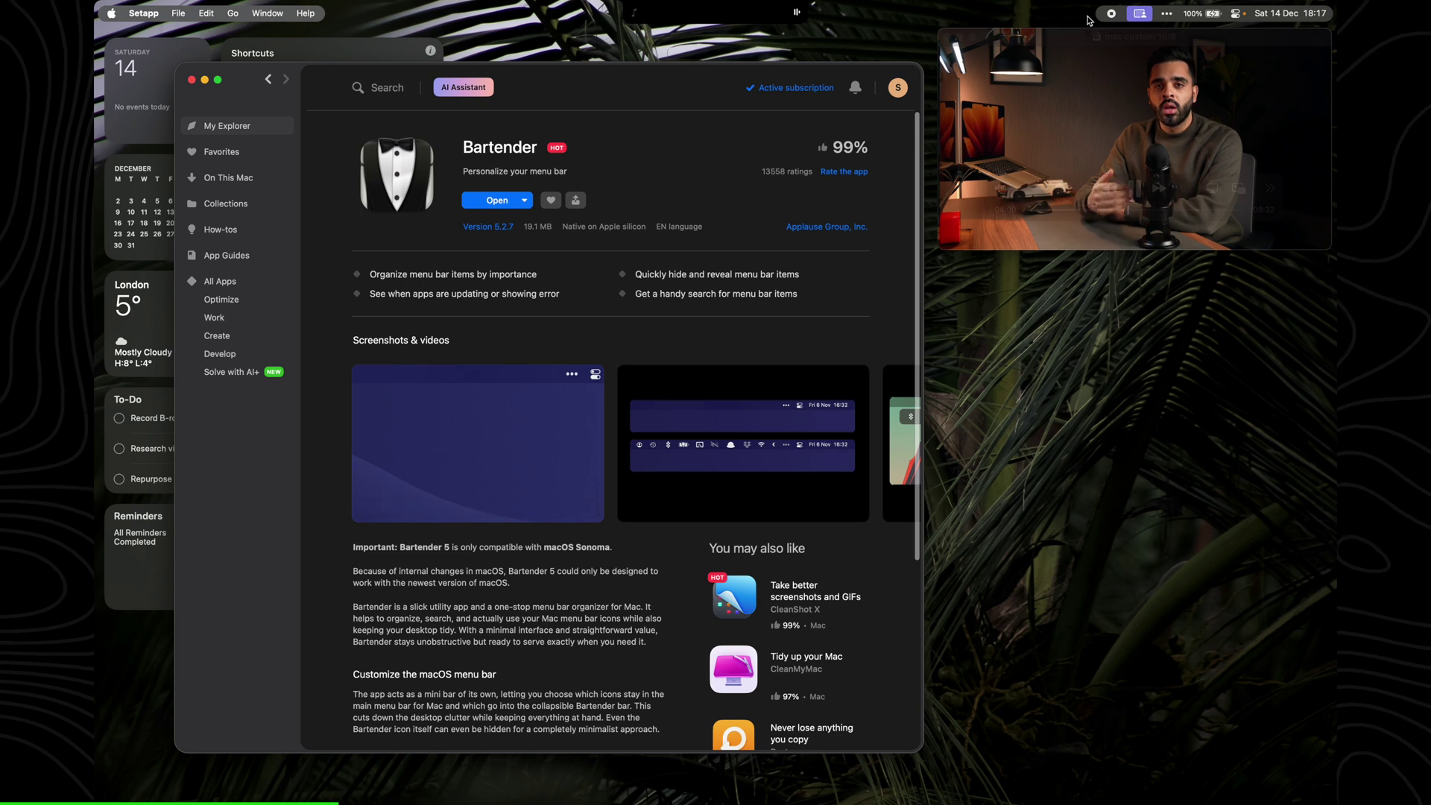
left_click(1171, 14)
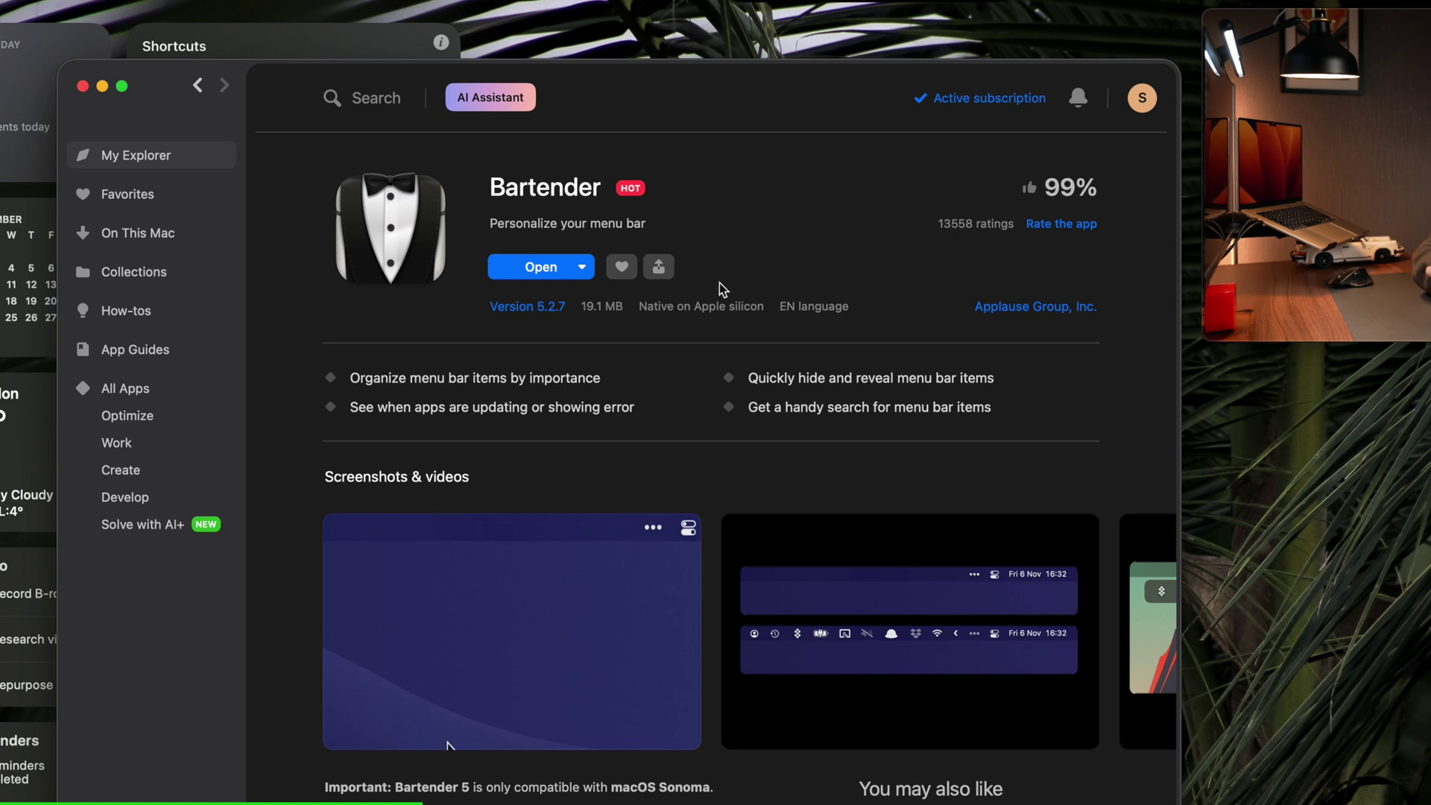
left_click(200, 88)
Browse the All Apps catalogue's Optimize and Work categories
scroll(638, 508, "up", 3)
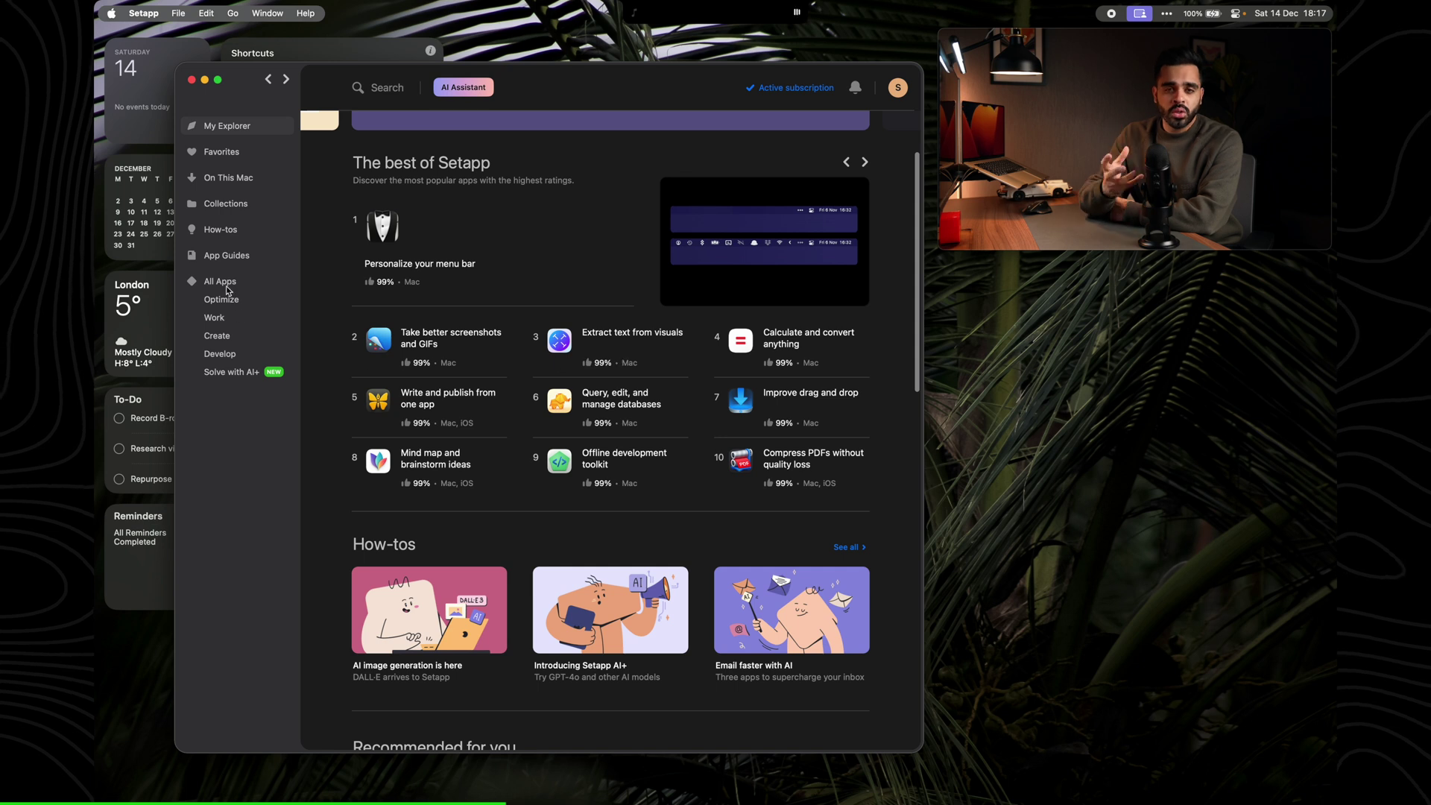
left_click(226, 283)
left_click(223, 299)
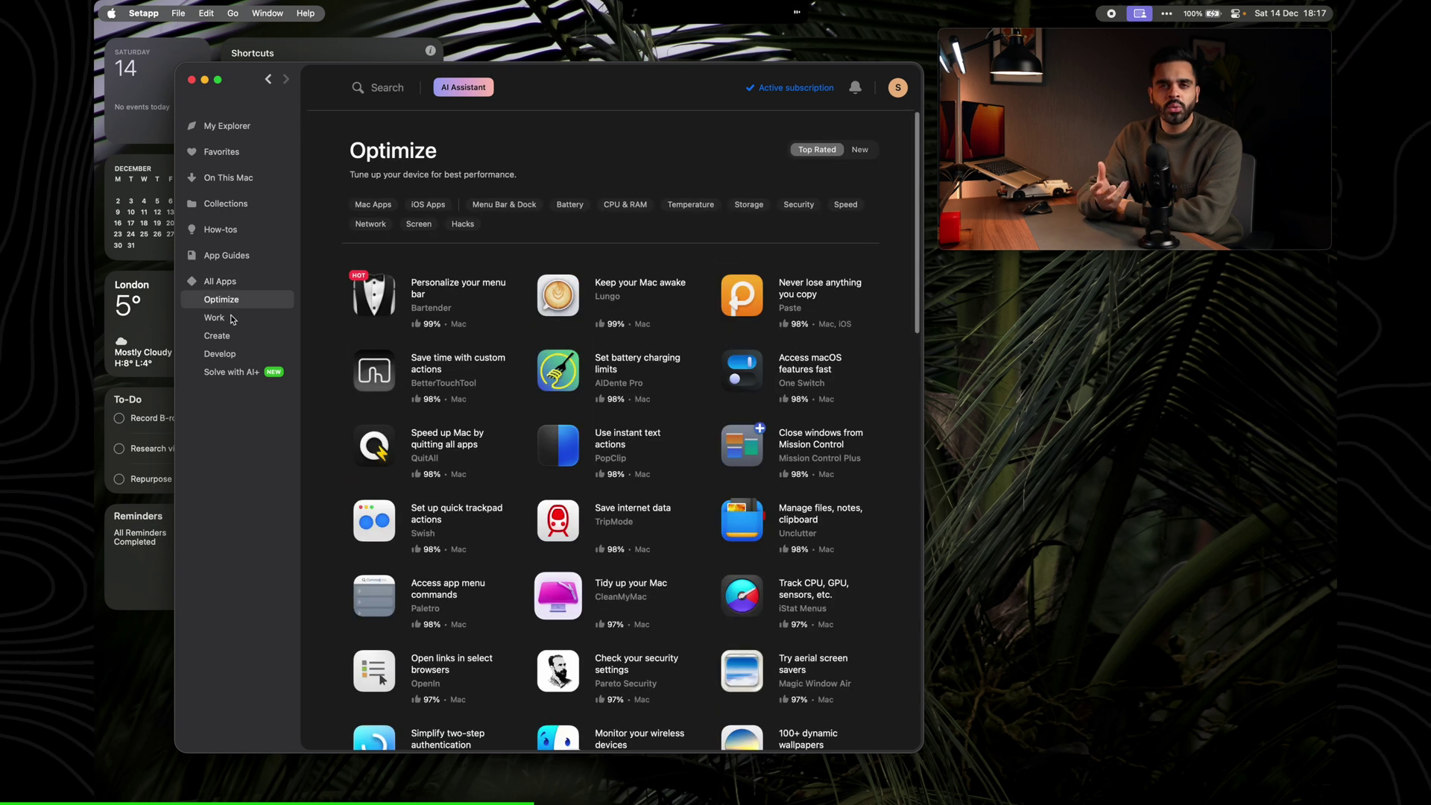
left_click(231, 319)
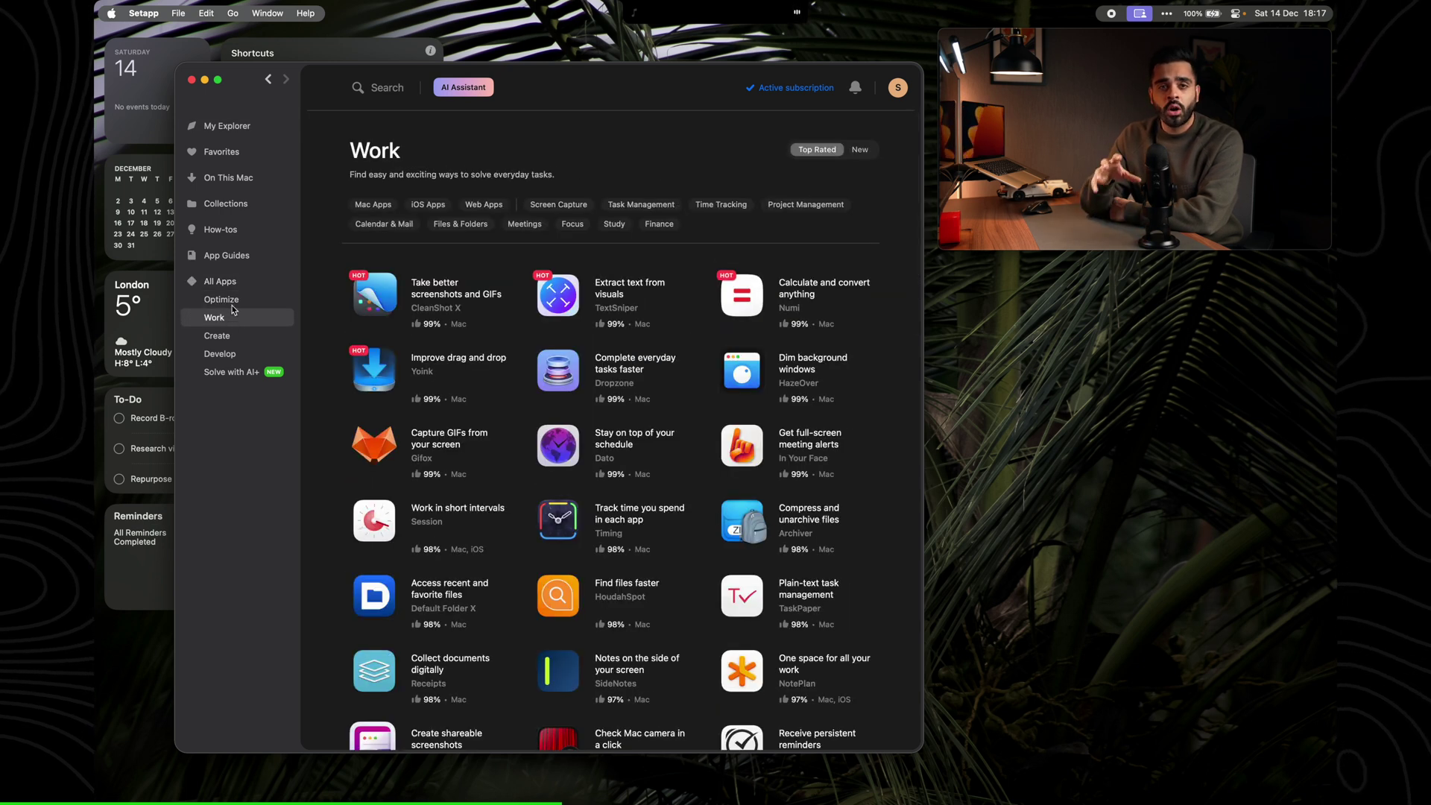
left_click(224, 282)
Look through the Numi app's details page, then switch to Collections
left_click(392, 363)
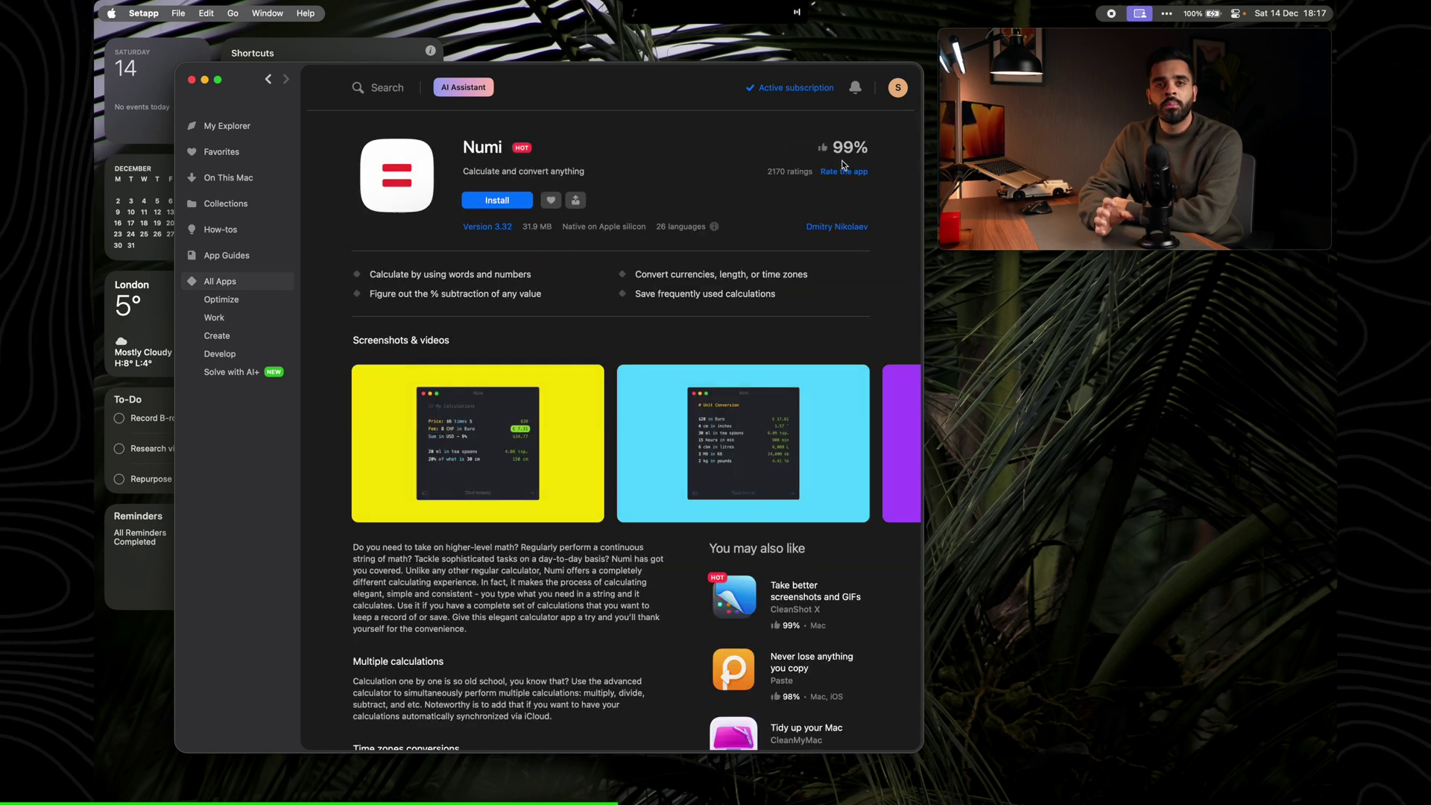
scroll(622, 313, "down", 5)
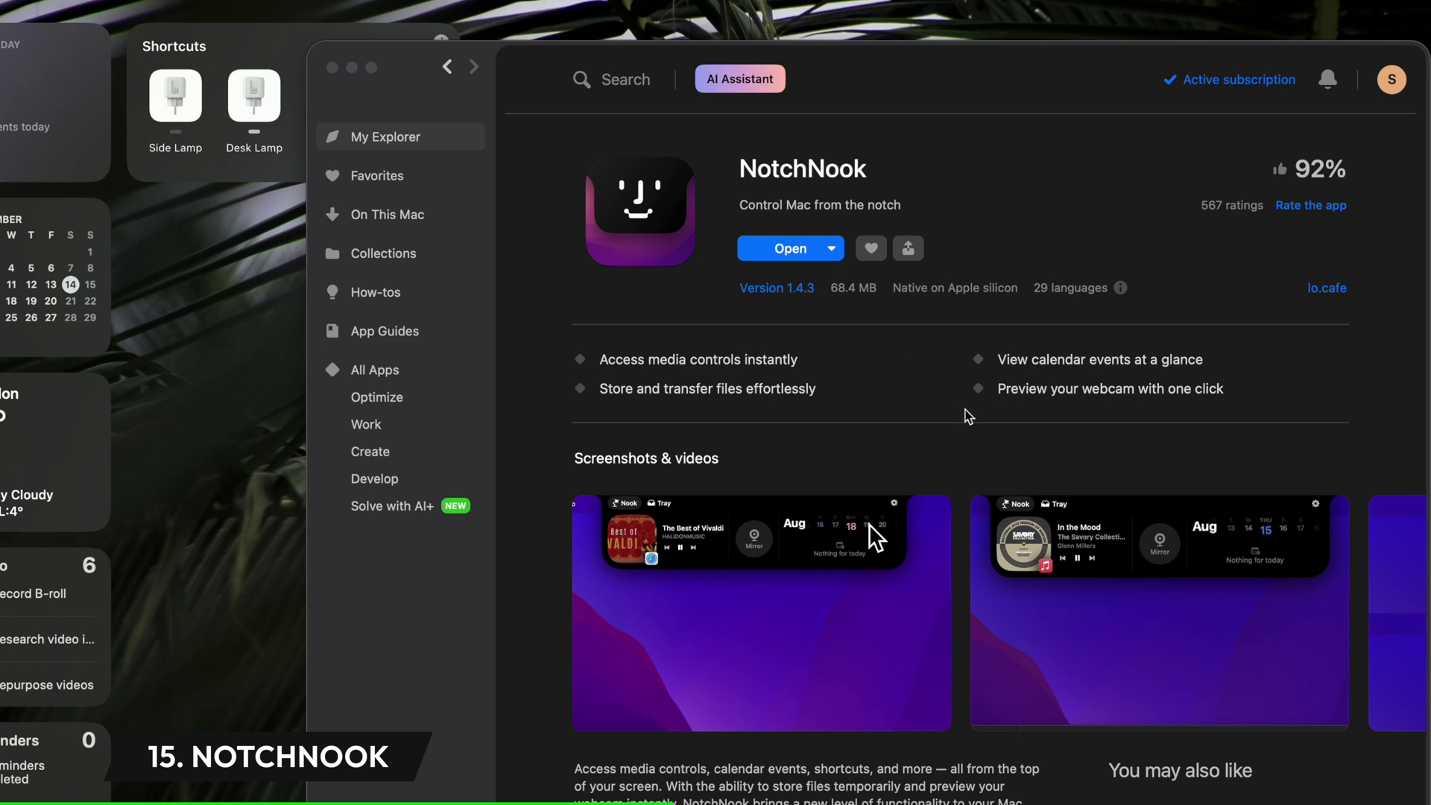
scroll(966, 415, "down", 3)
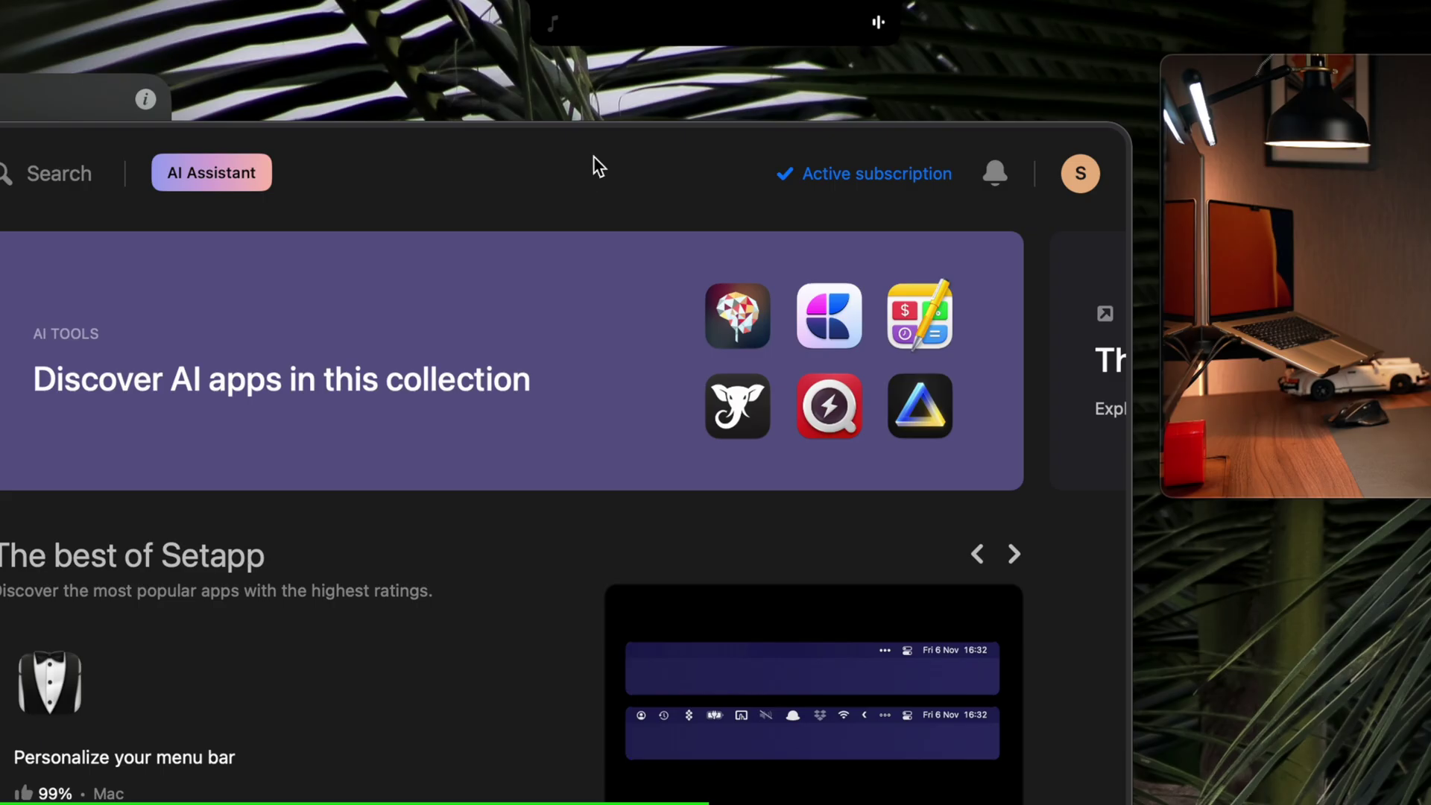
mouse_move(606, 6)
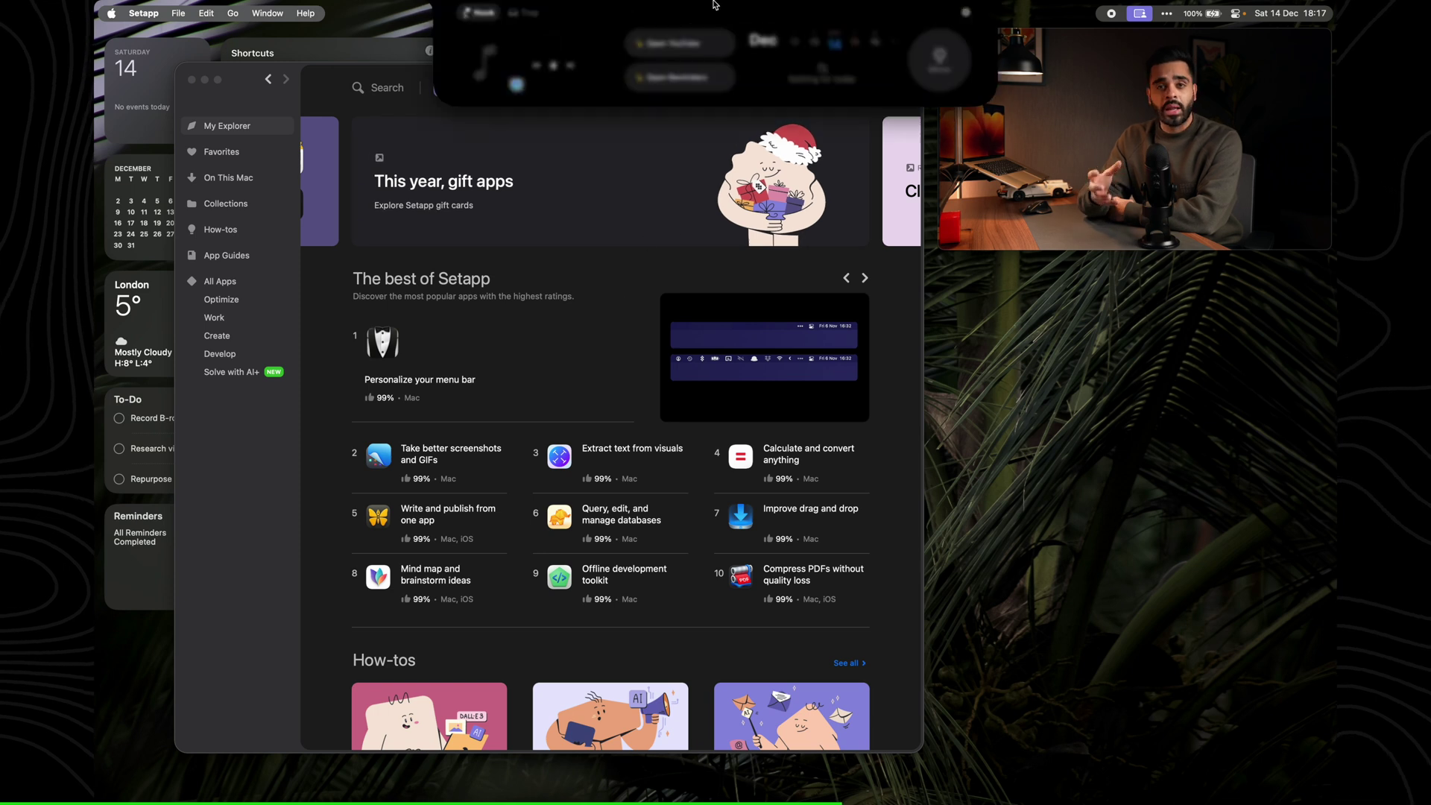
left_click(247, 208)
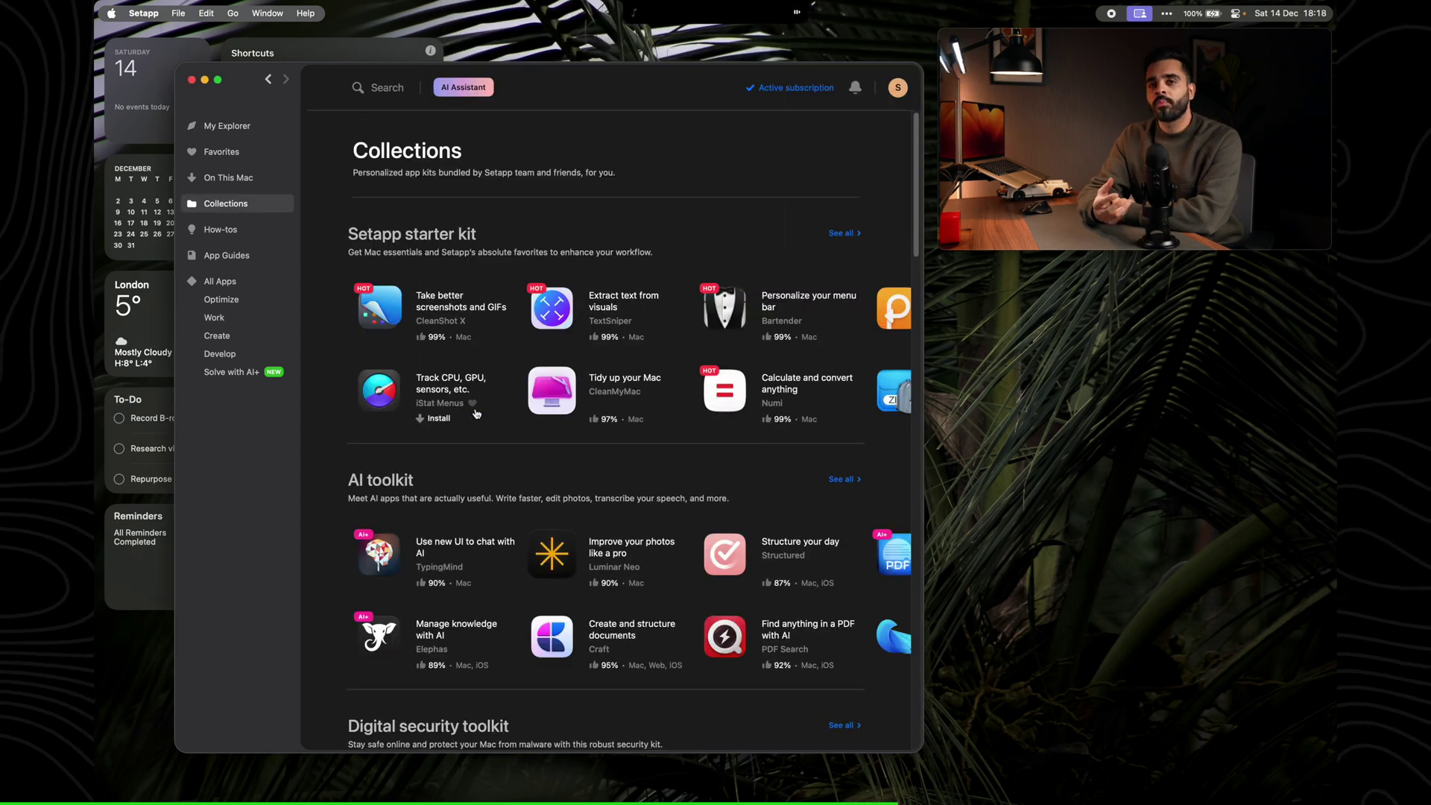
Scroll down and across the toolkit rows to the Productivity and Power user's toolkits
scroll(511, 441, "down", 2)
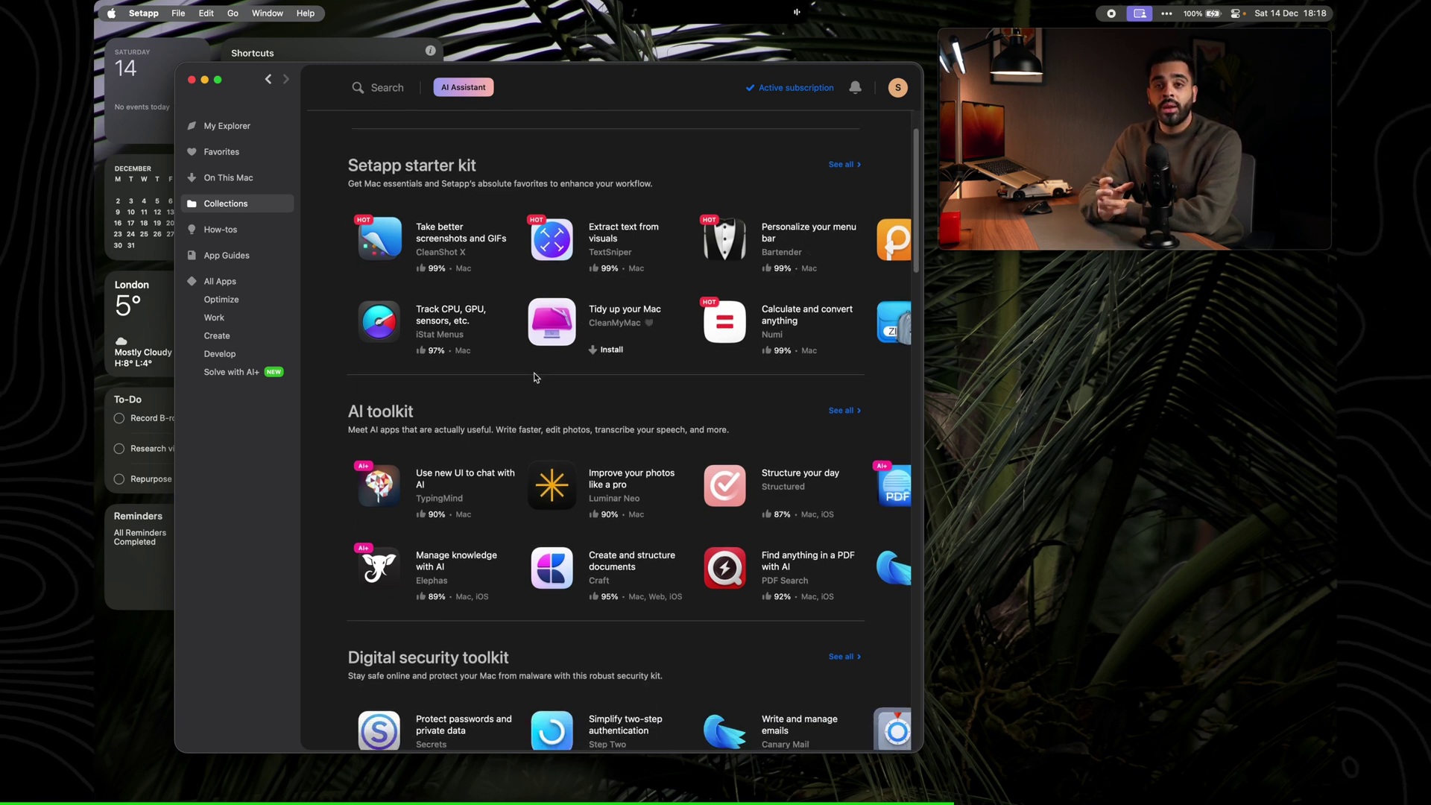
scroll(535, 377, "down", 4)
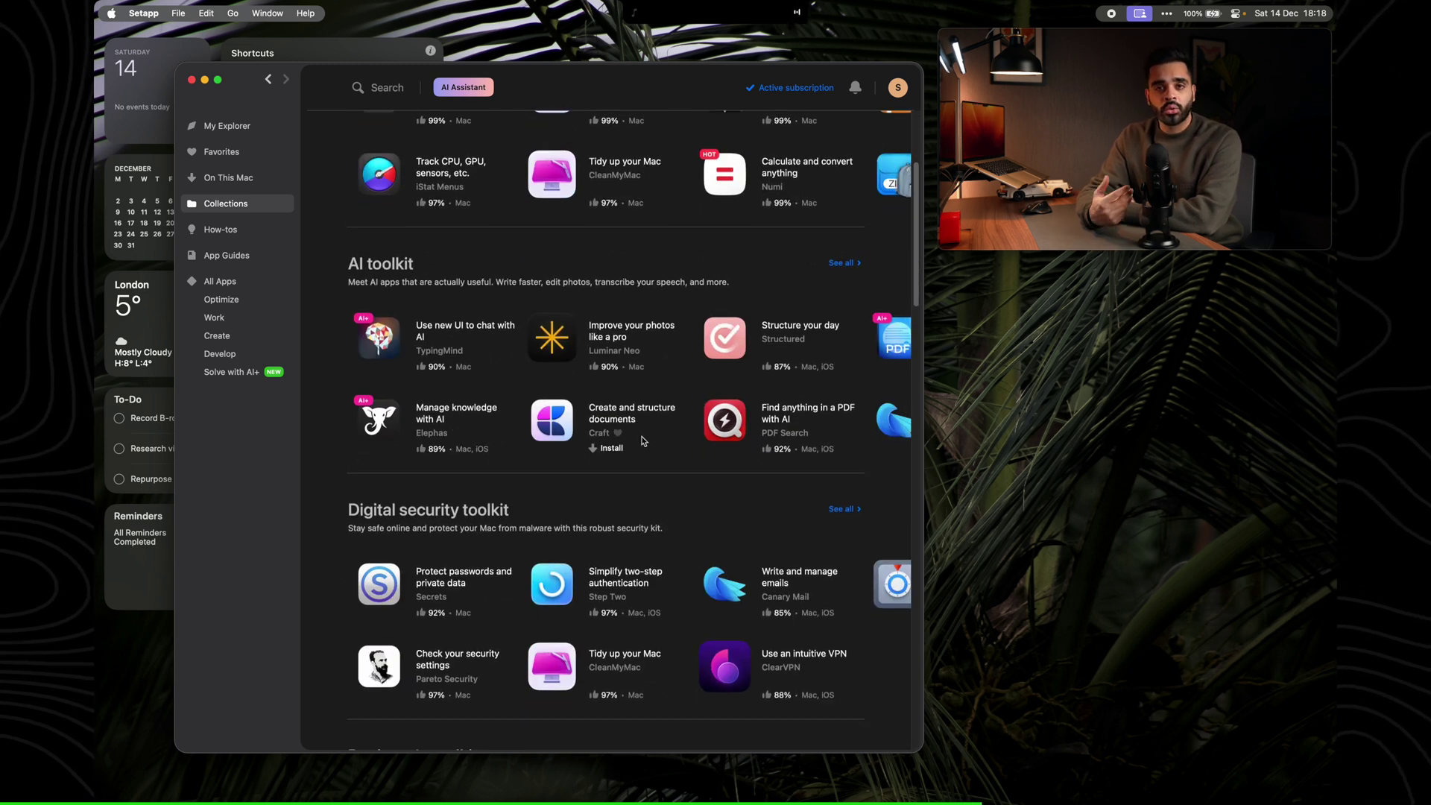
scroll(642, 441, "right", 10)
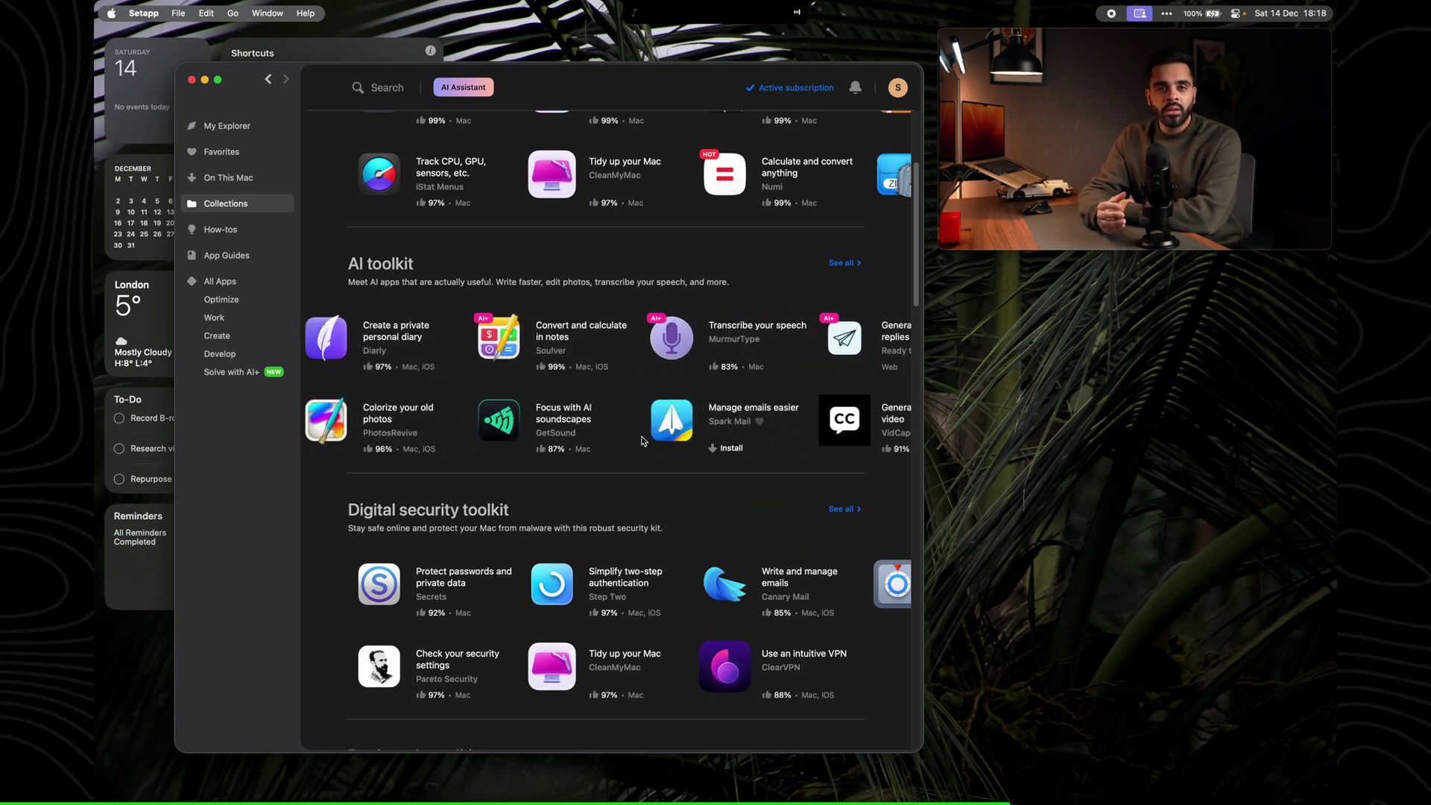
scroll(643, 441, "right", 5)
scroll(749, 450, "down", 15)
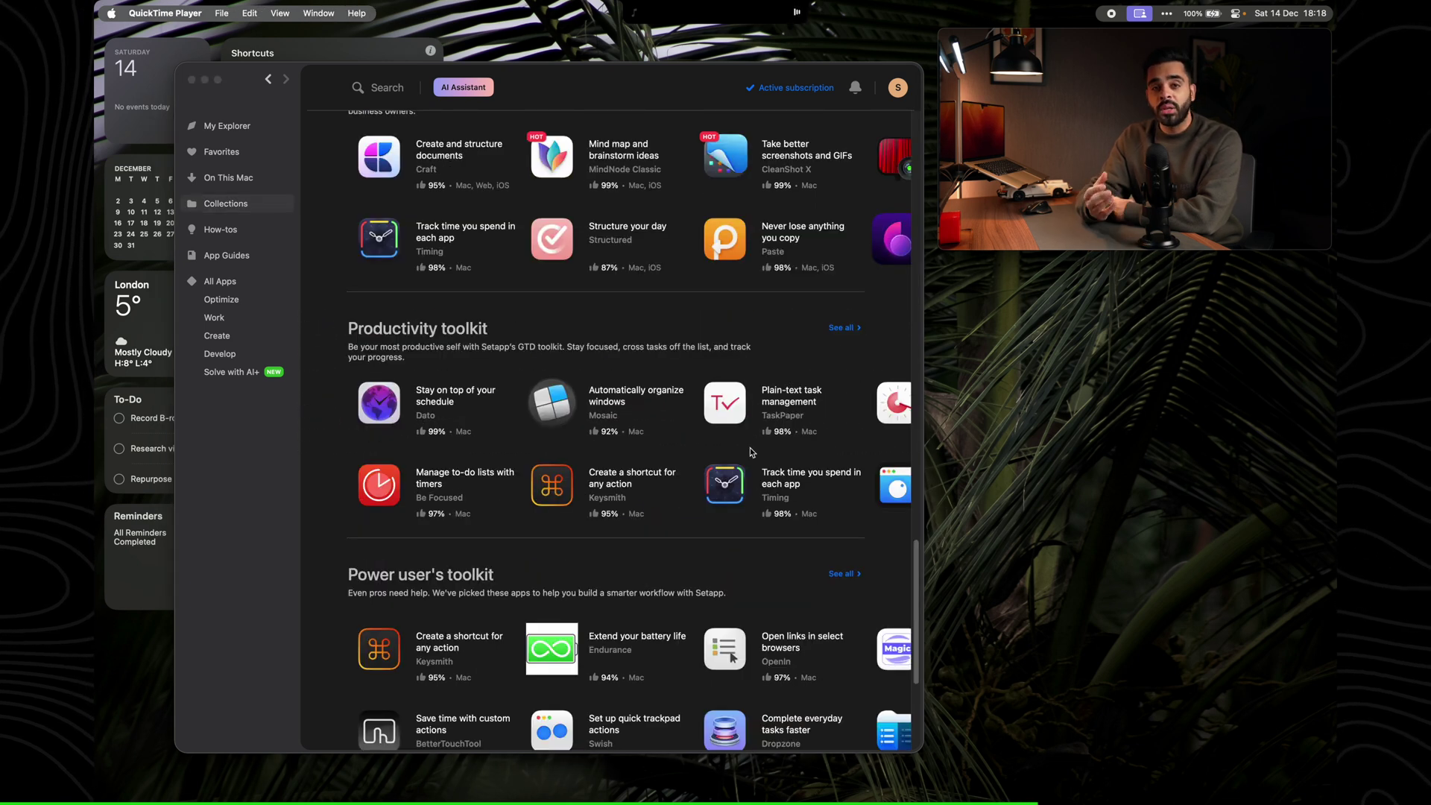
scroll(749, 449, "right", 5)
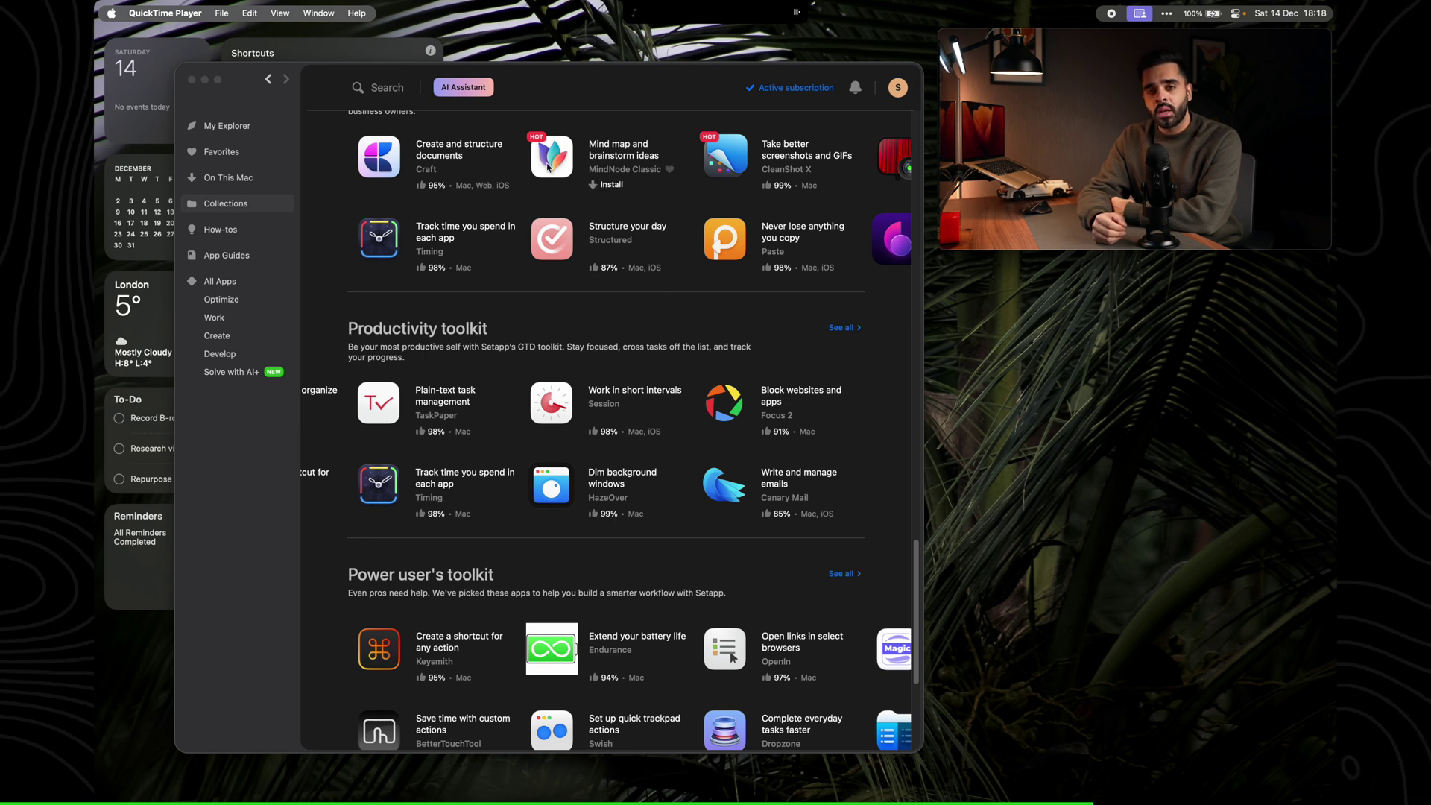
Ask the Setapp AI assistant about 'widgets', read its WidgetWall suggestion, and close the chat
left_click(477, 88)
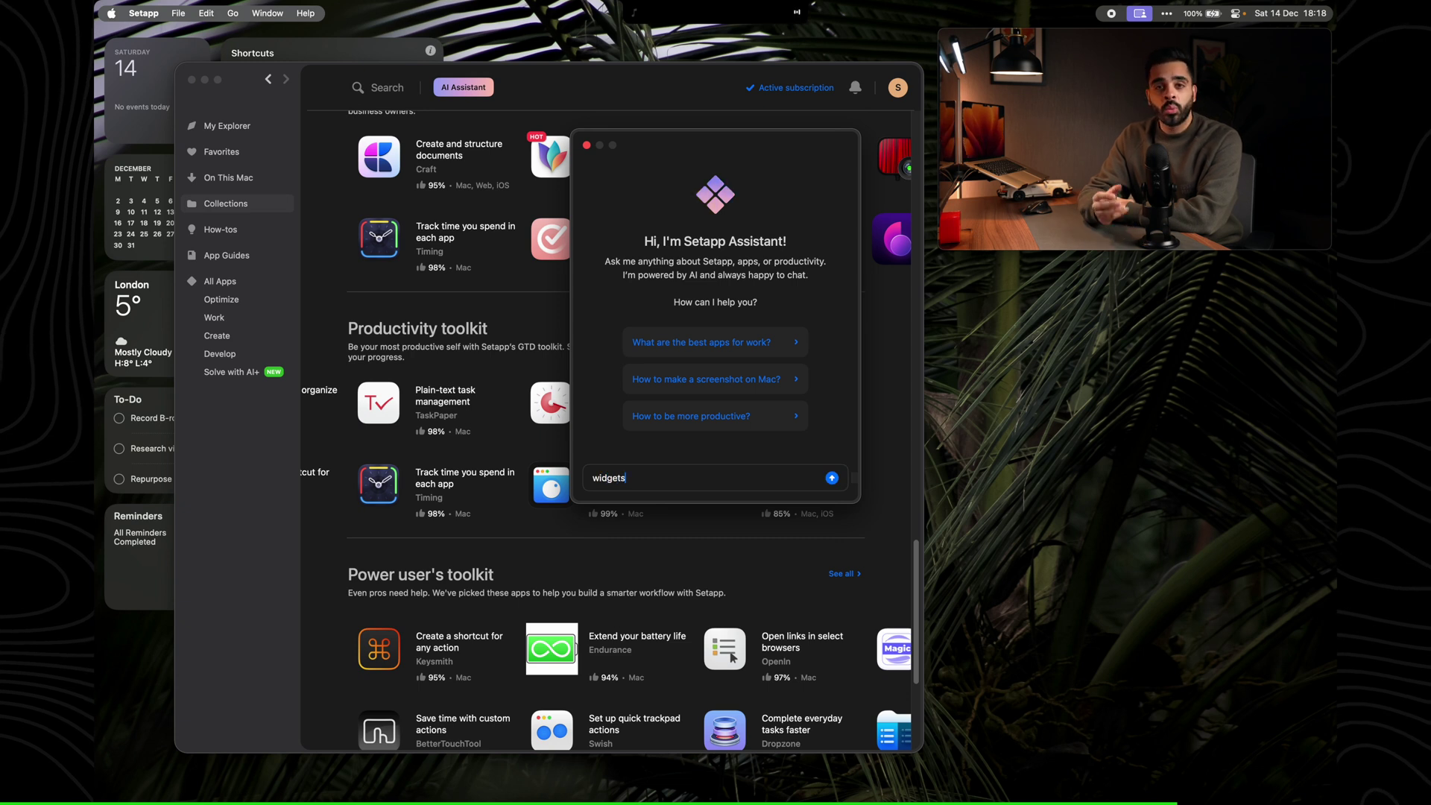
key("Return")
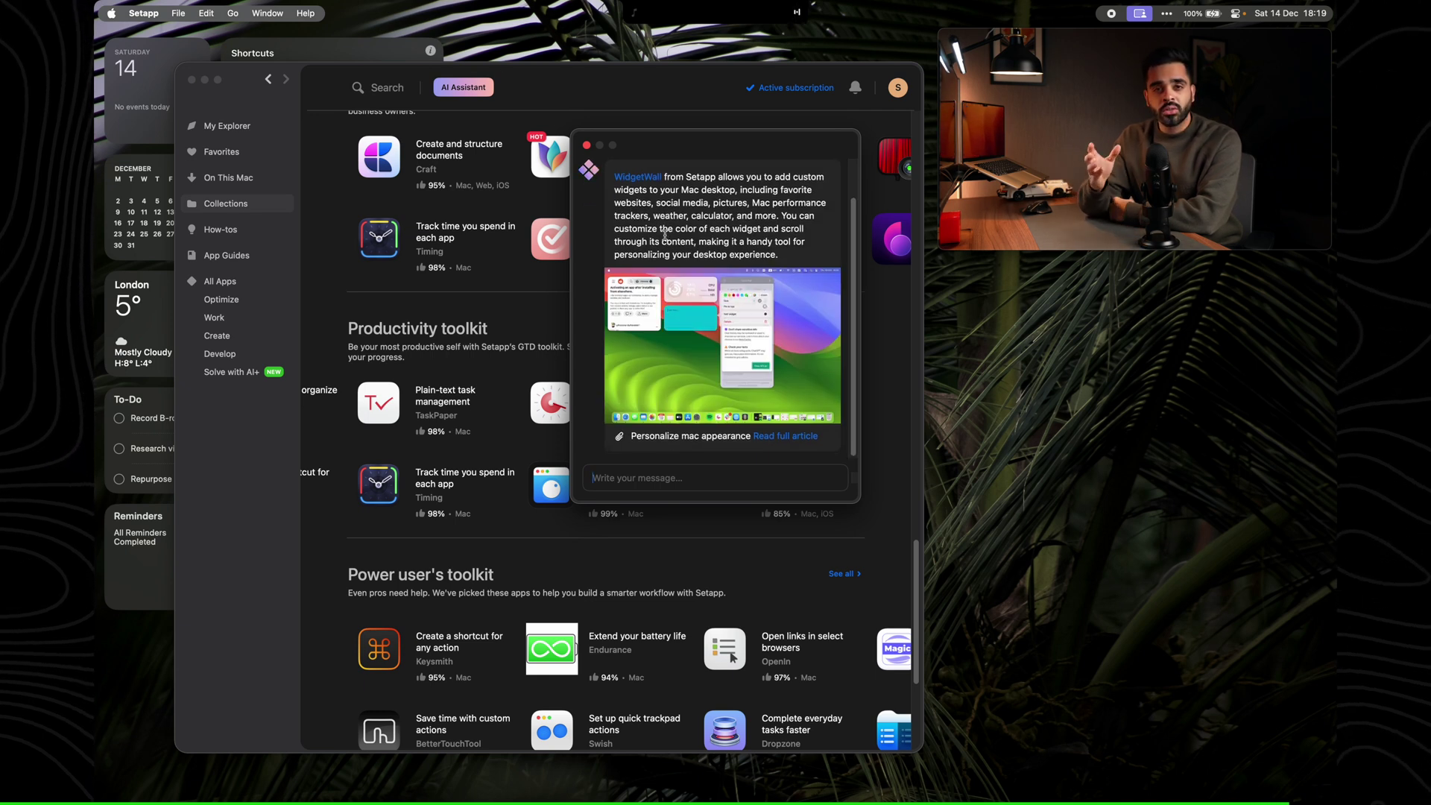
left_click(588, 146)
Return to My Explorer and scroll down its app listings
left_click(226, 125)
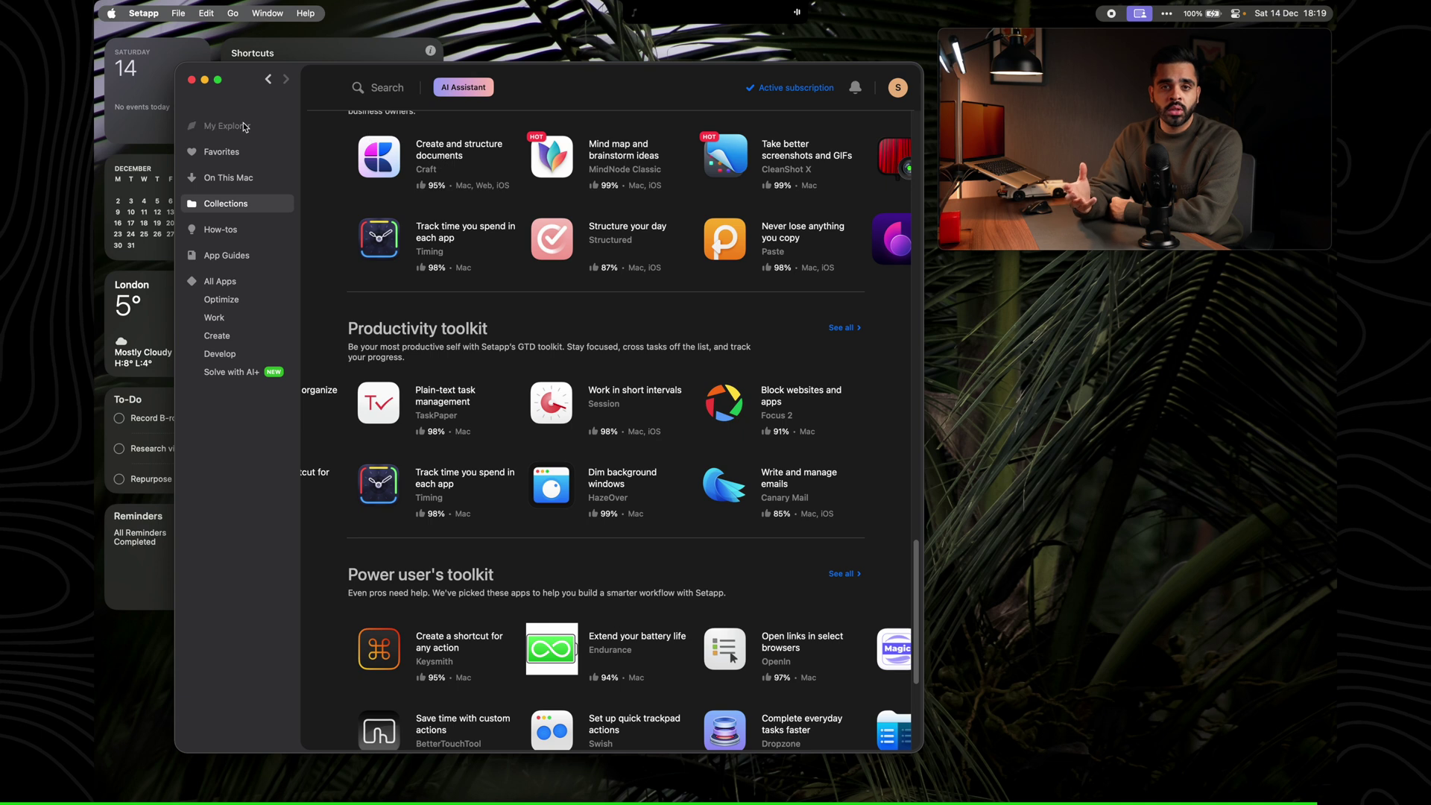
scroll(518, 388, "down", 6)
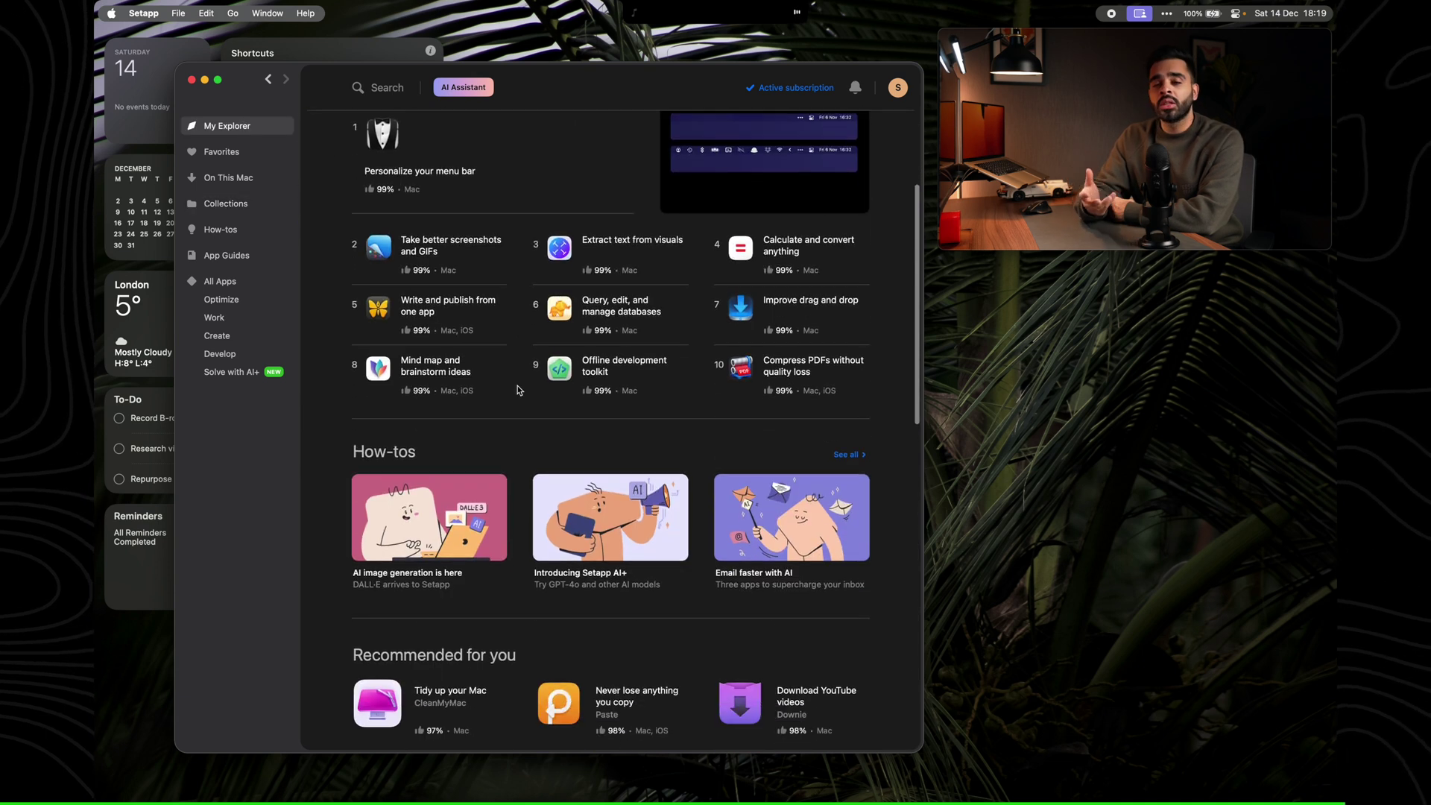
scroll(518, 389, "down", 5)
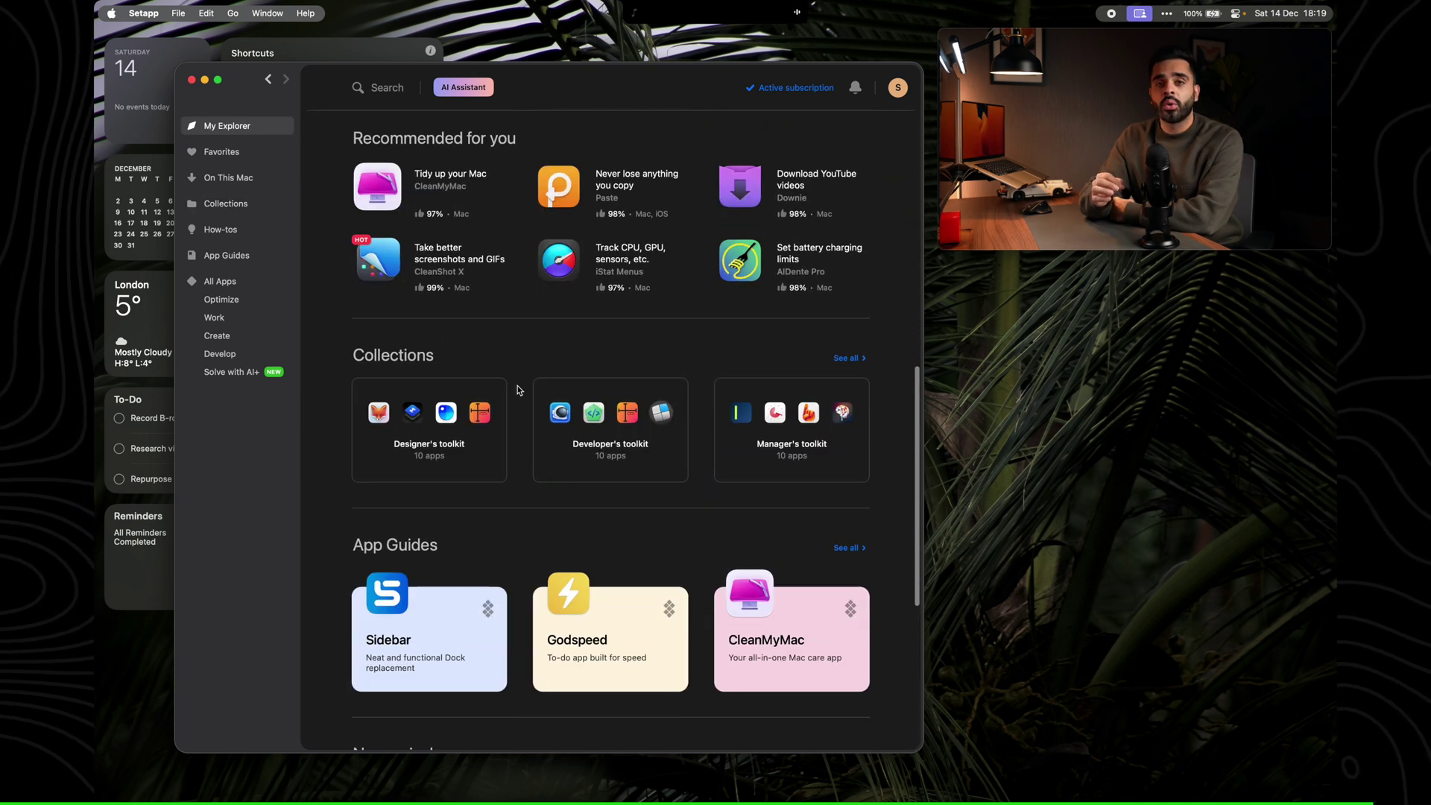
scroll(518, 389, "down", 4)
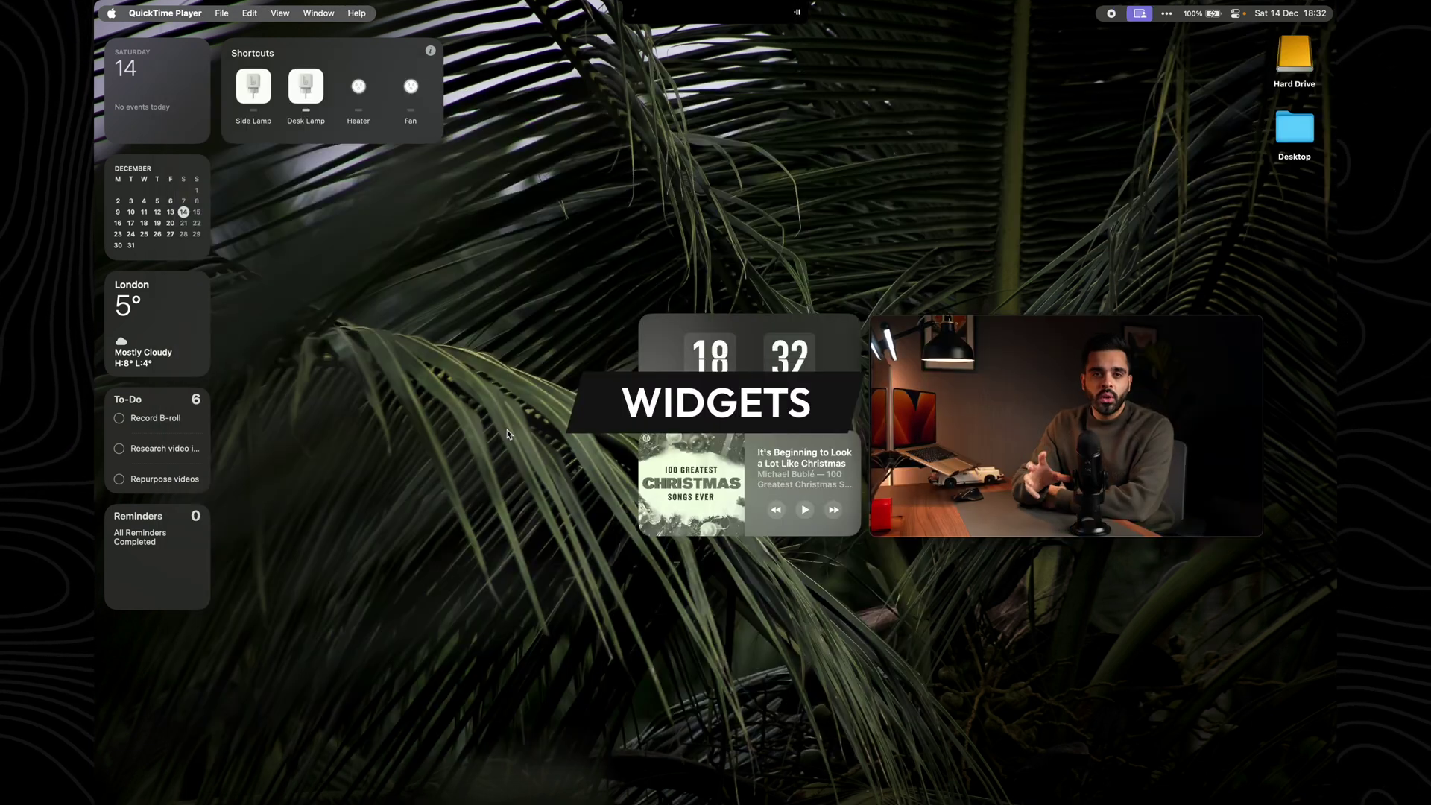
Click an empty spot on the desktop so the widgets show in full colour
left_click(507, 432)
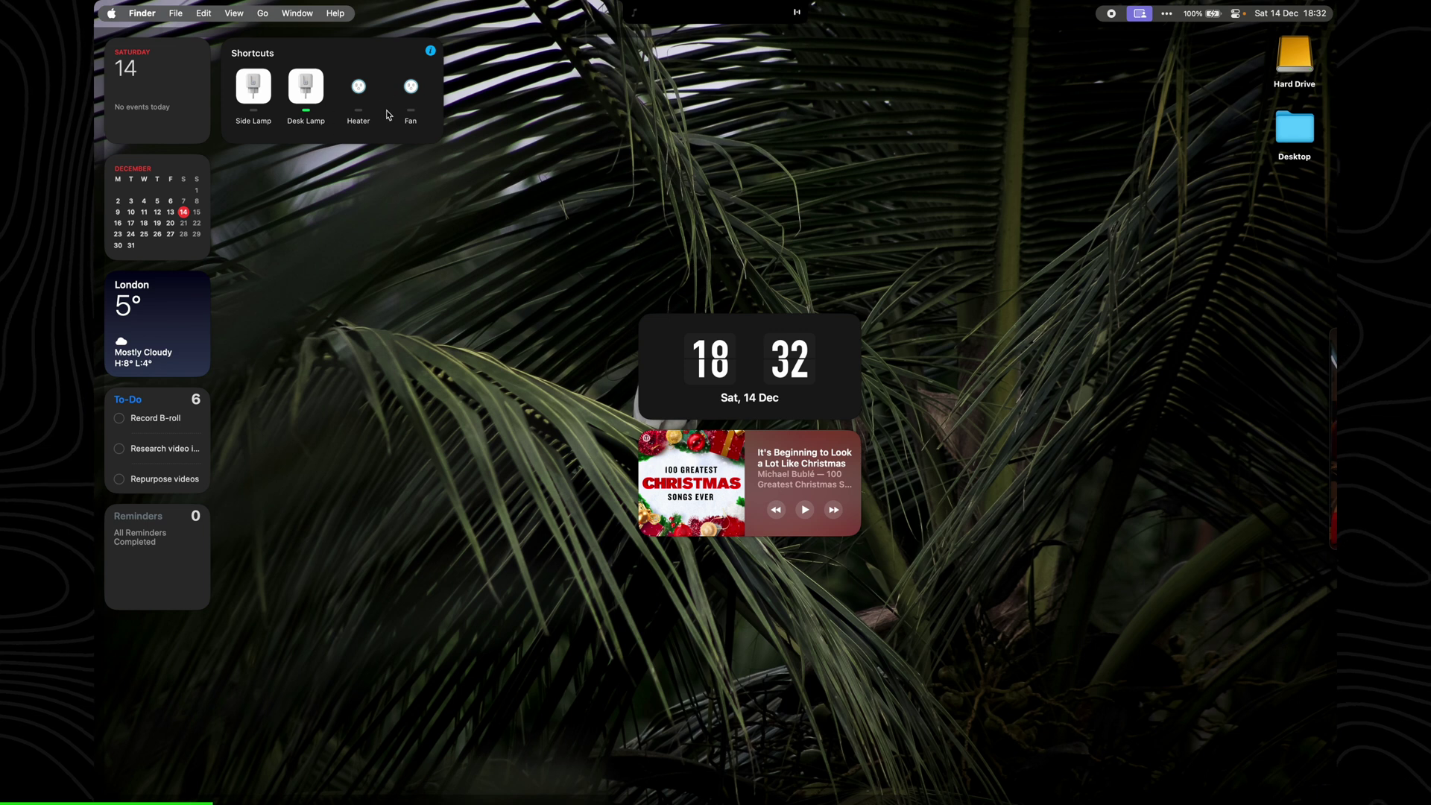
right_click(294, 264)
left_click(325, 321)
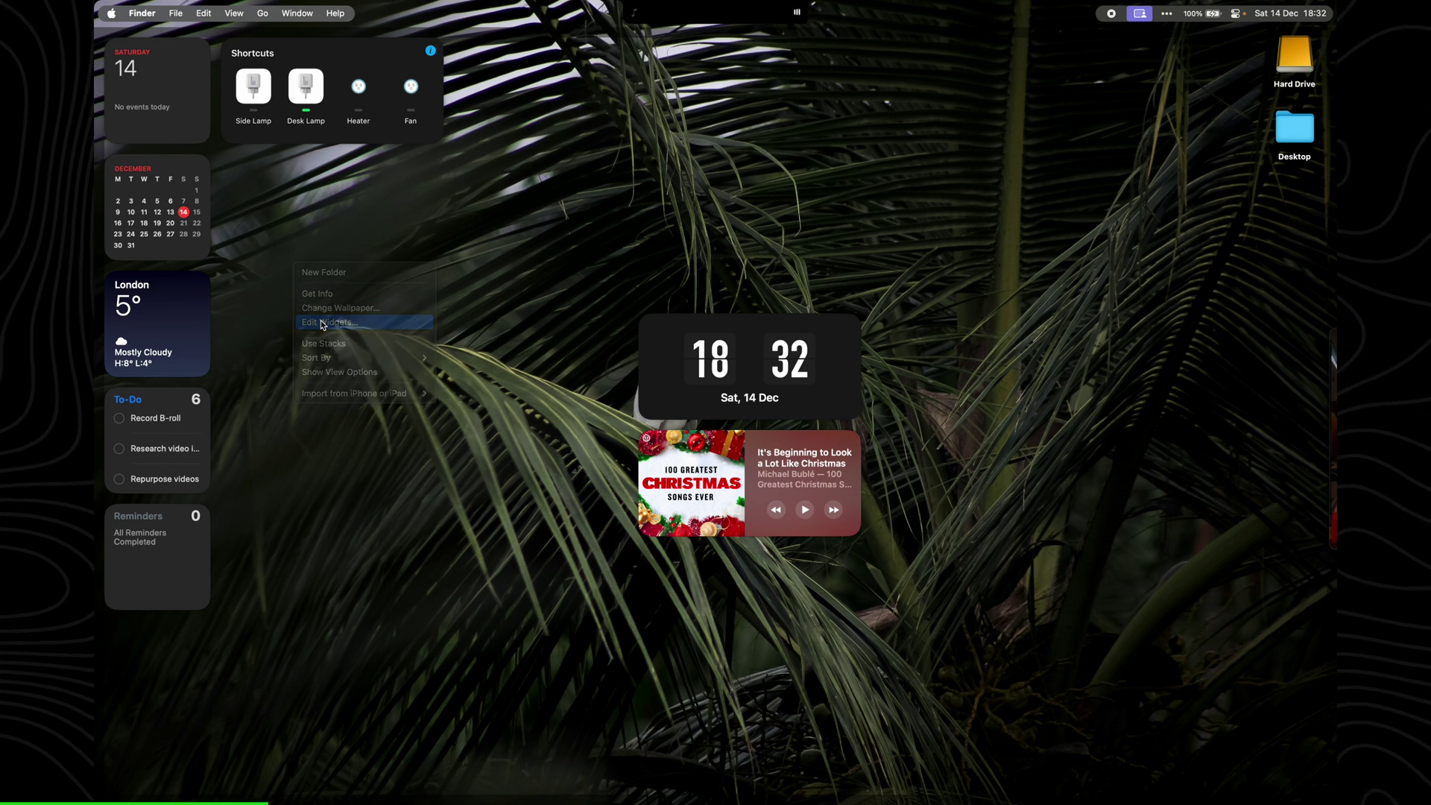
left_click(429, 745)
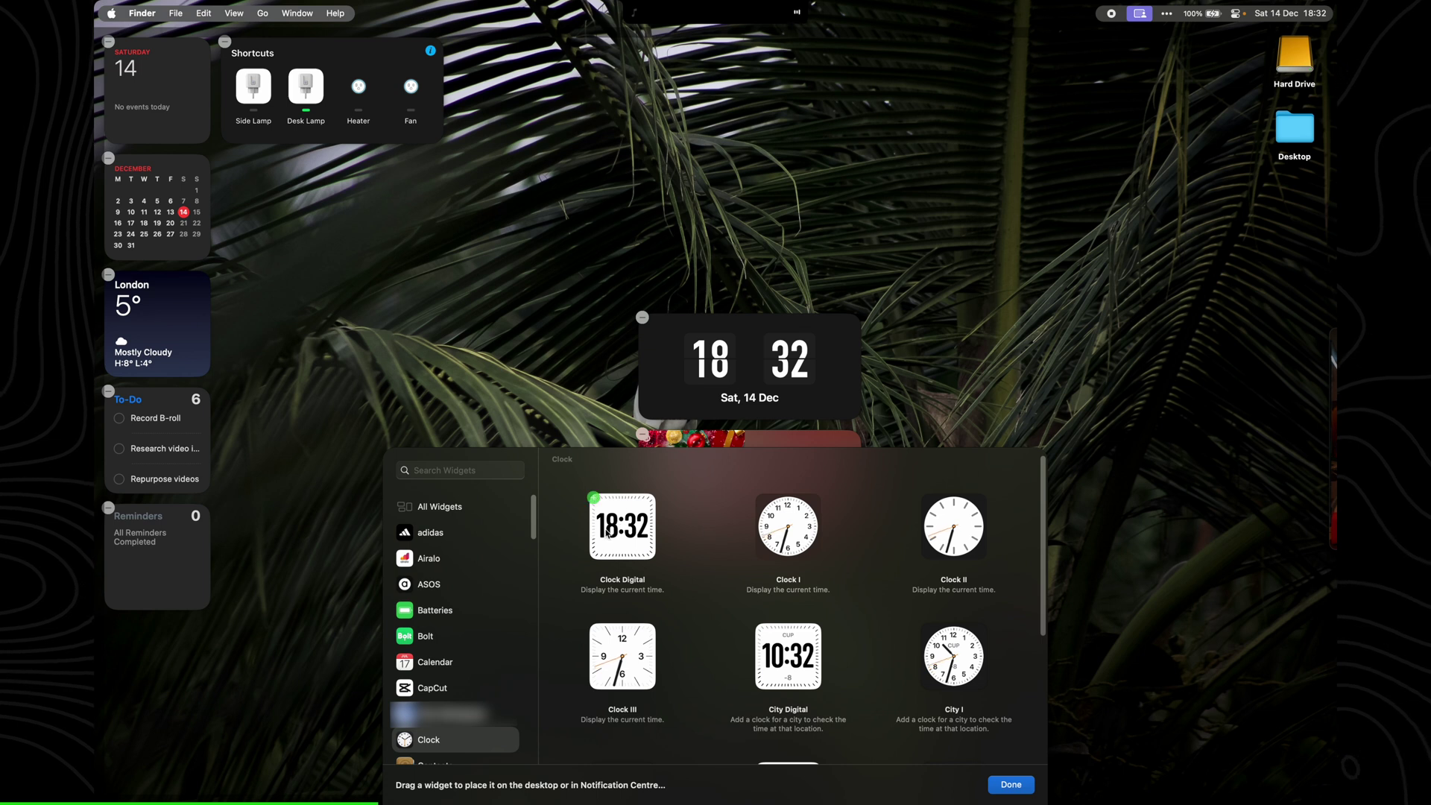
left_click(421, 384)
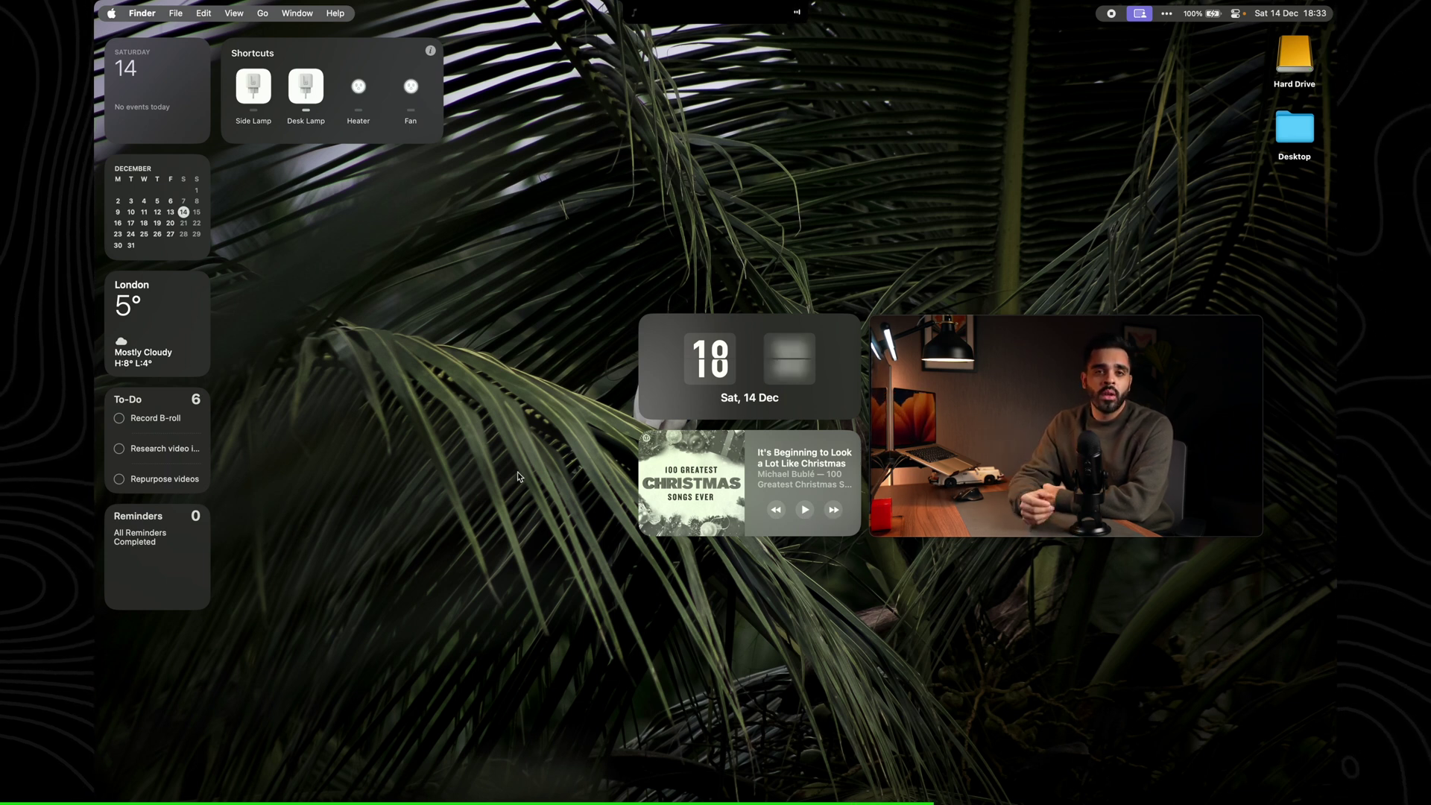
Launch the Silicio mini player from the Dock, restore Safari behind it, and reposition the player
mouse_move(94, 472)
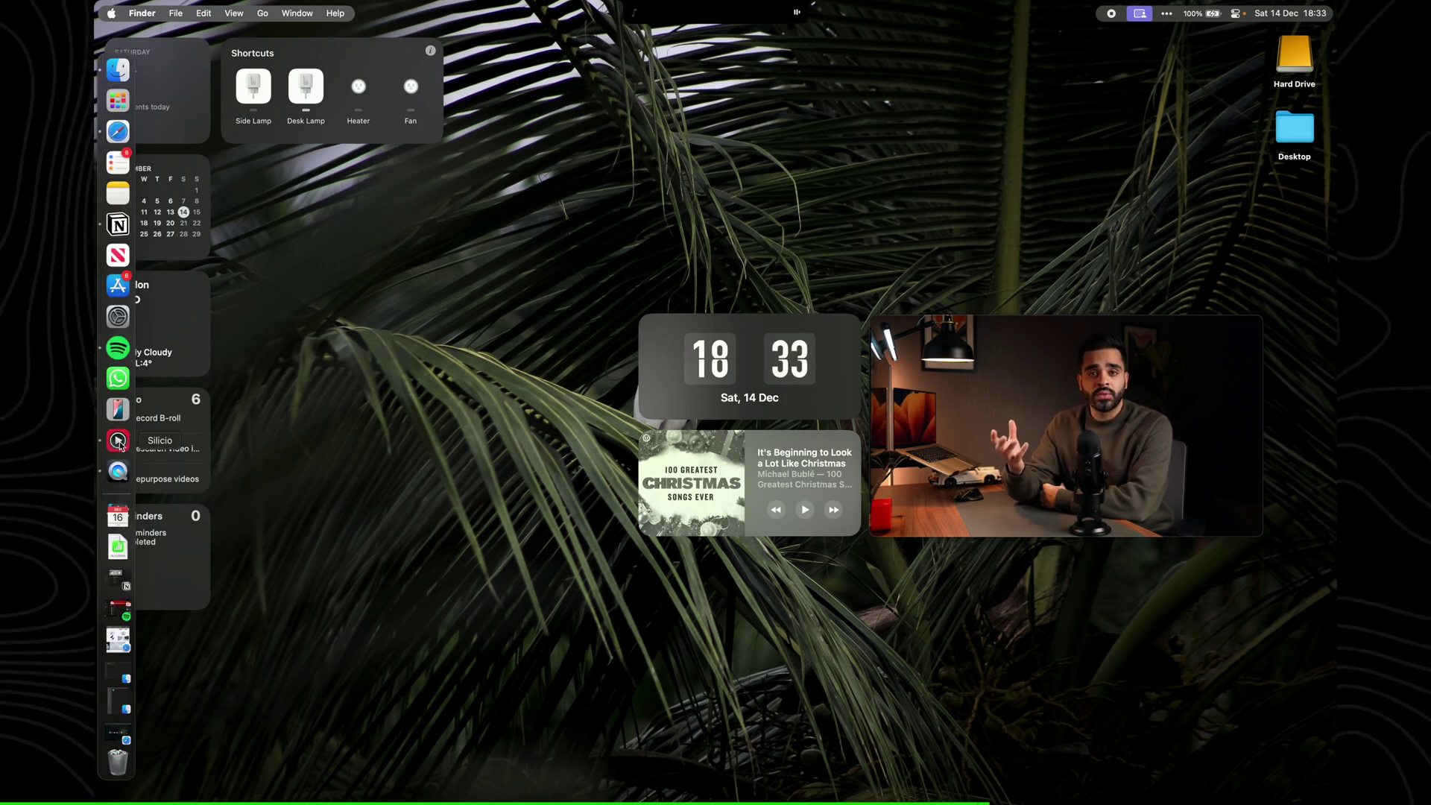
left_click(118, 442)
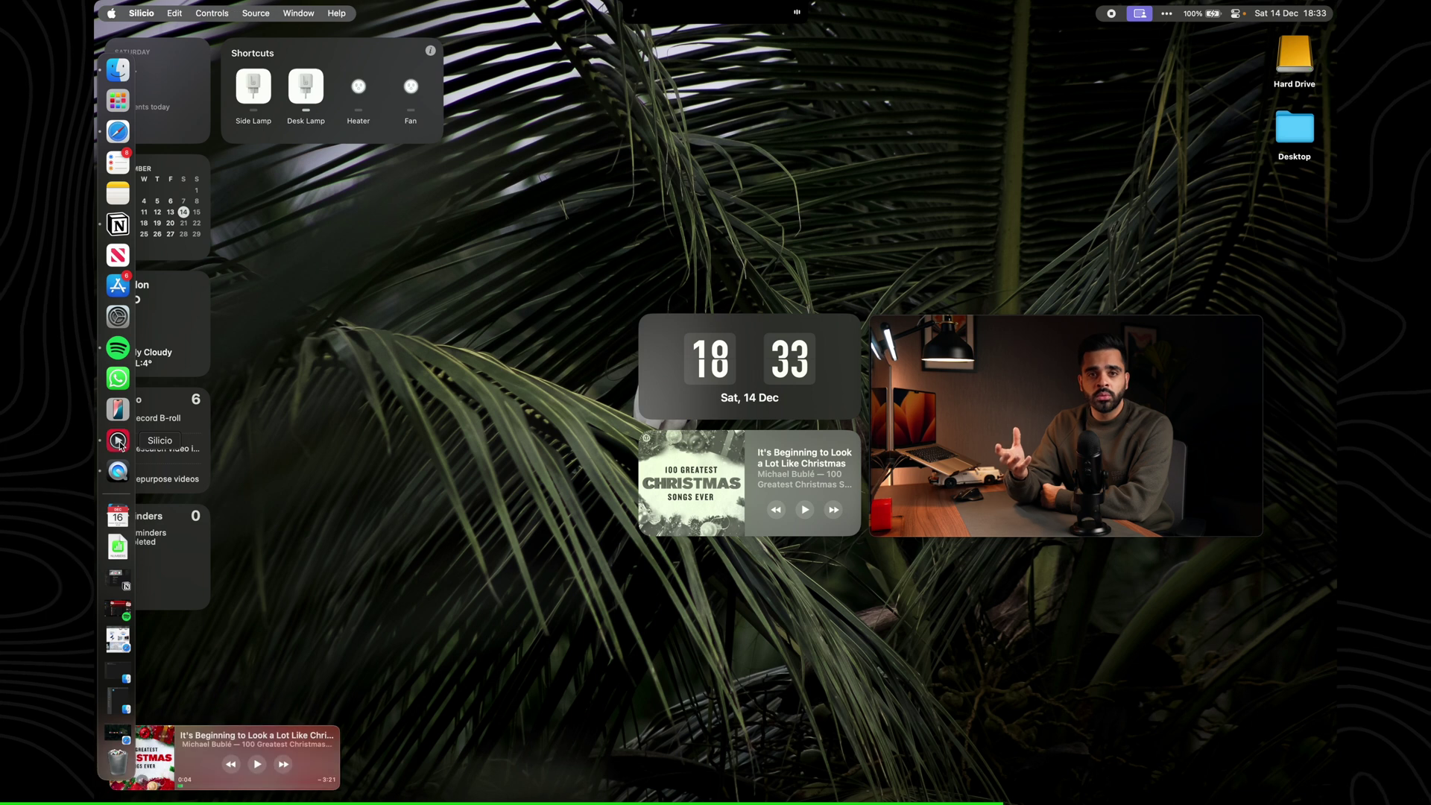
left_click(118, 638)
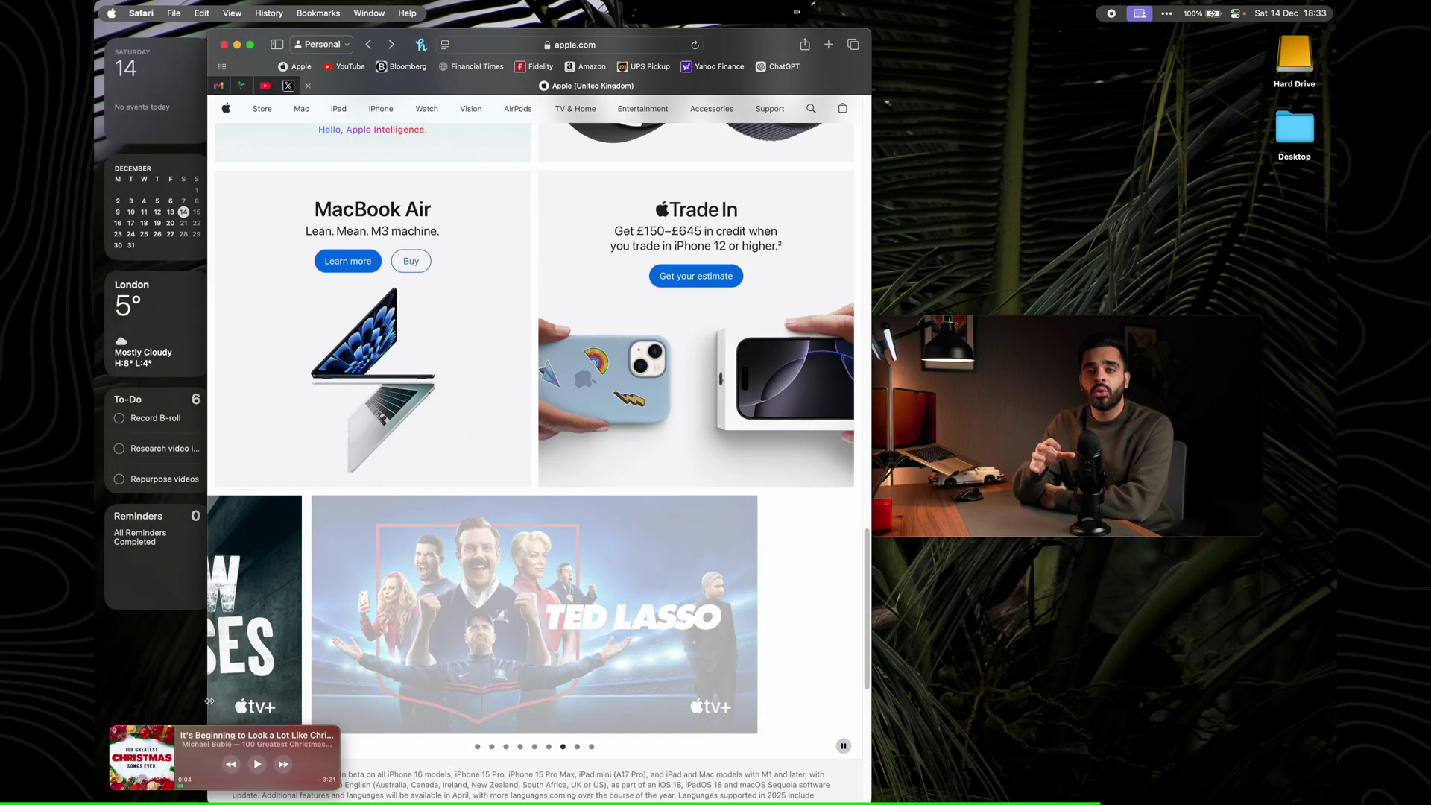
mouse_move(172, 749)
left_mouse_down()
mouse_move(351, 607)
mouse_move(1009, 208)
mouse_move(1021, 216)
mouse_move(1025, 667)
mouse_move(507, 693)
mouse_move(171, 757)
left_mouse_up()
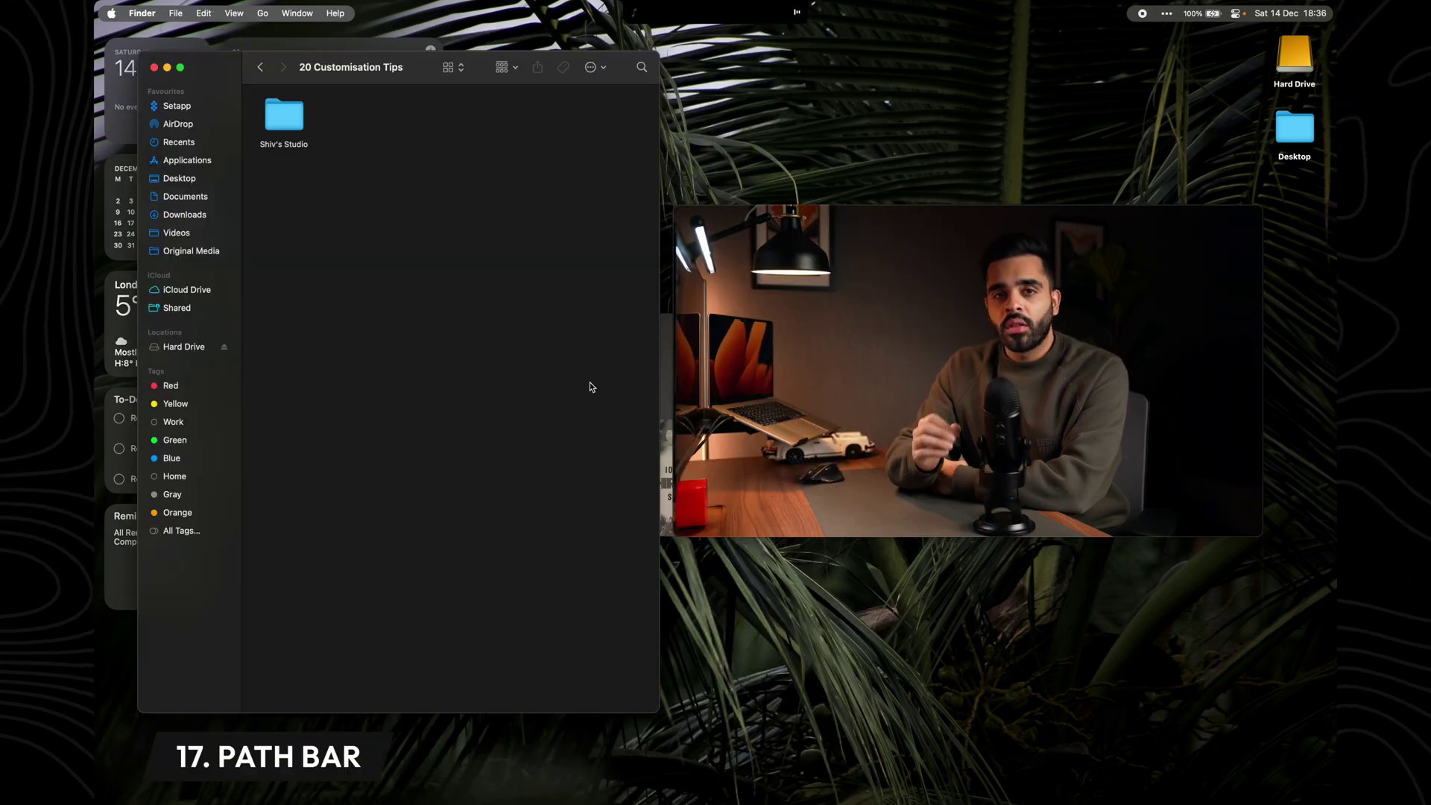
Open studio > Like > Comment > Subscribe folders and turn on View > Show Path Bar
double_click(286, 116)
double_click(384, 240)
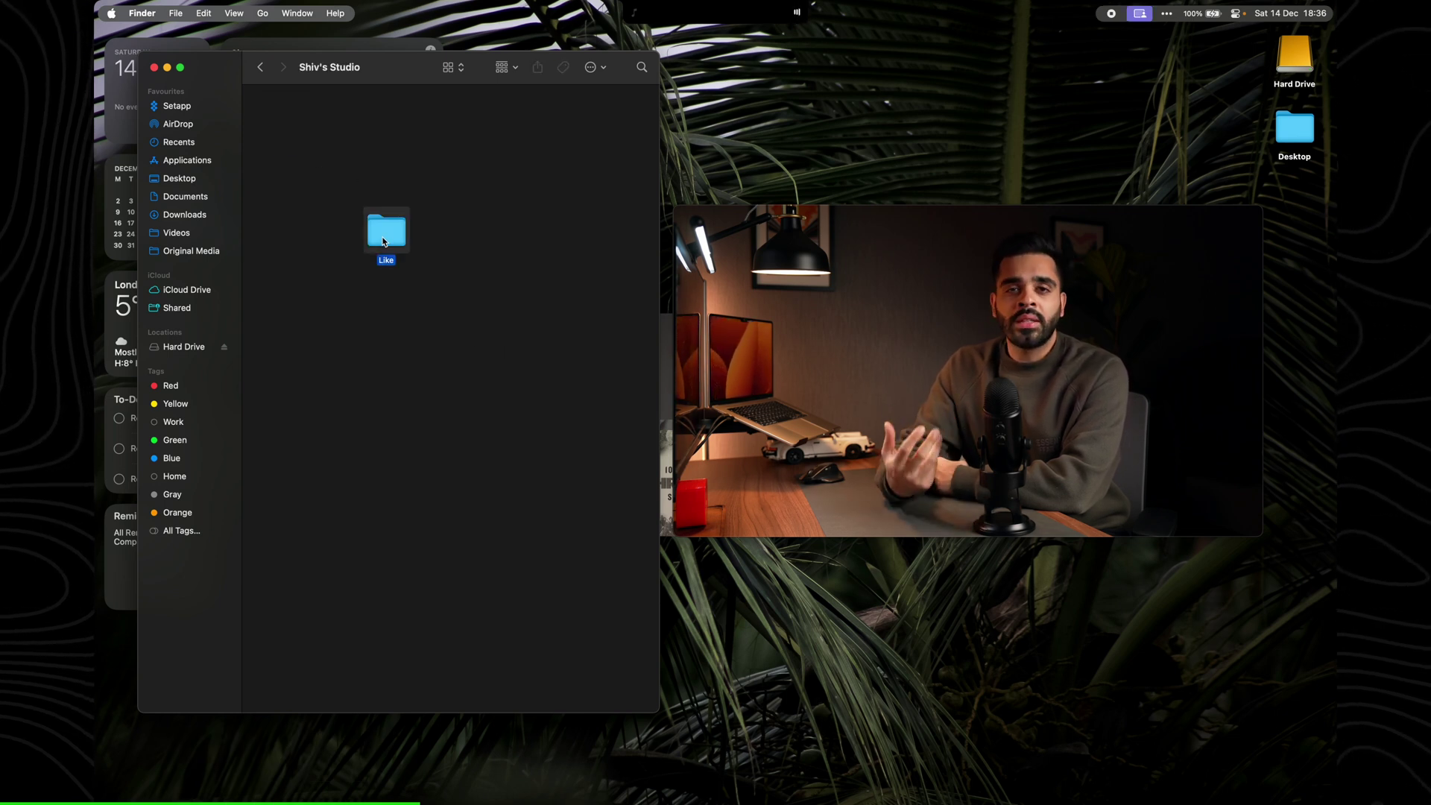
double_click(387, 239)
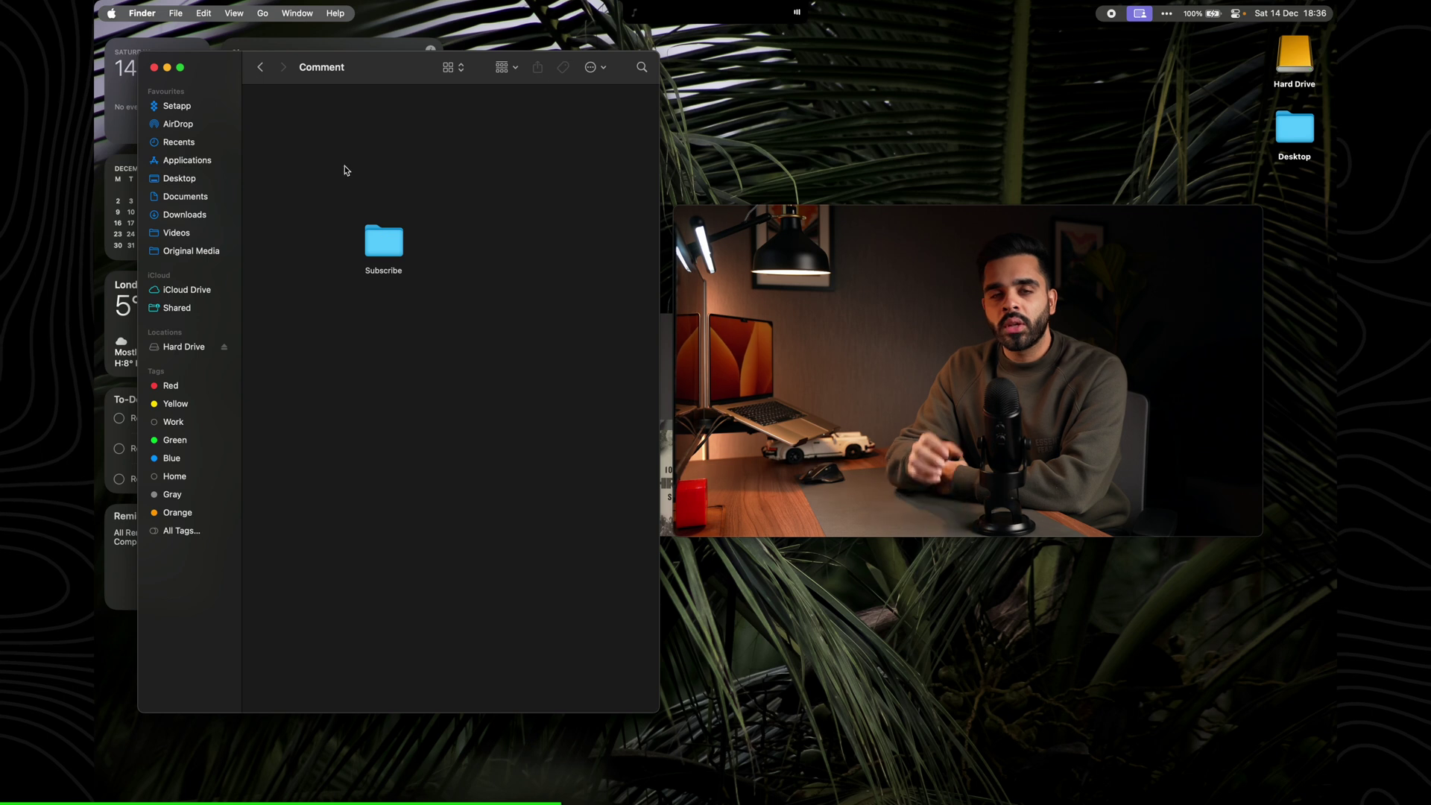
double_click(391, 246)
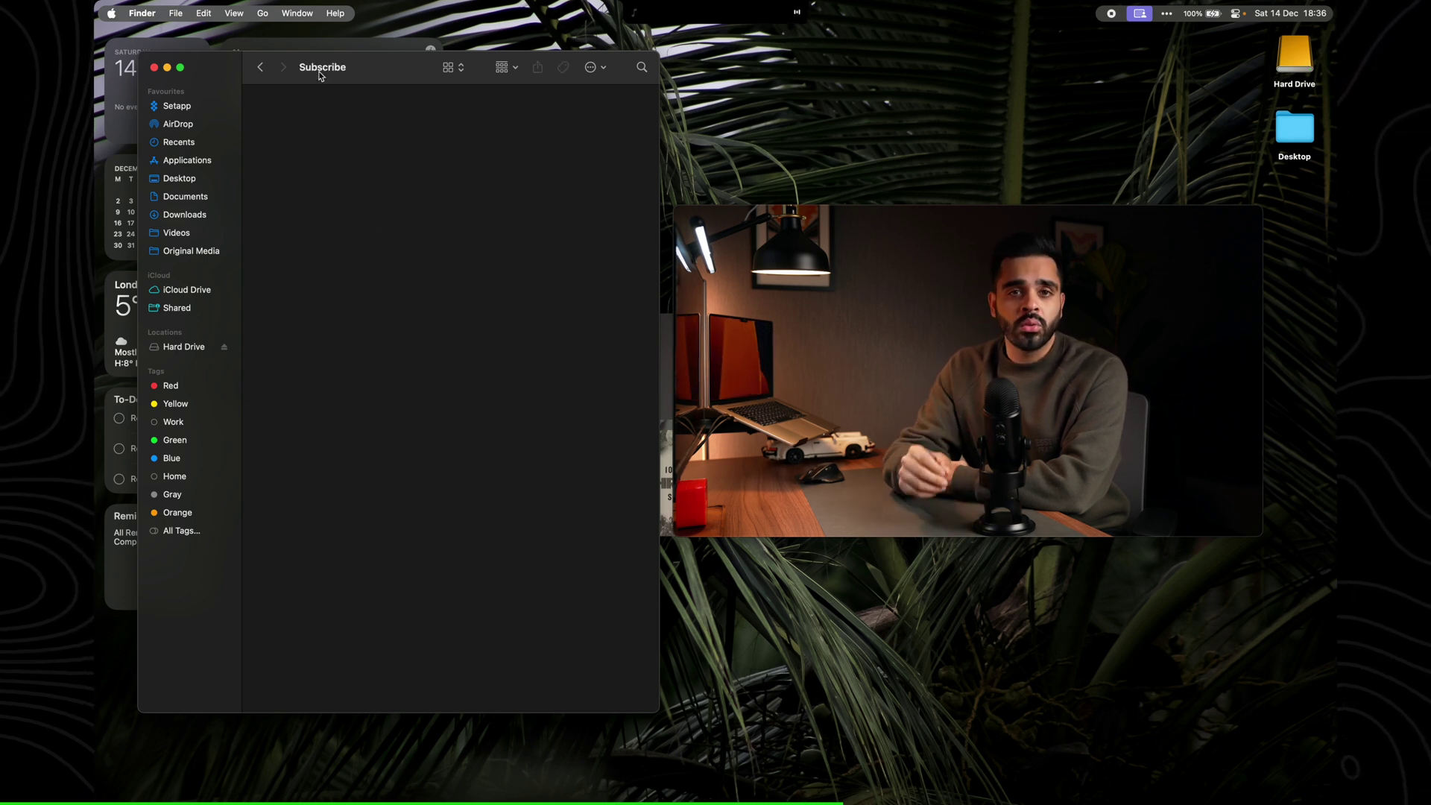
left_click(234, 13)
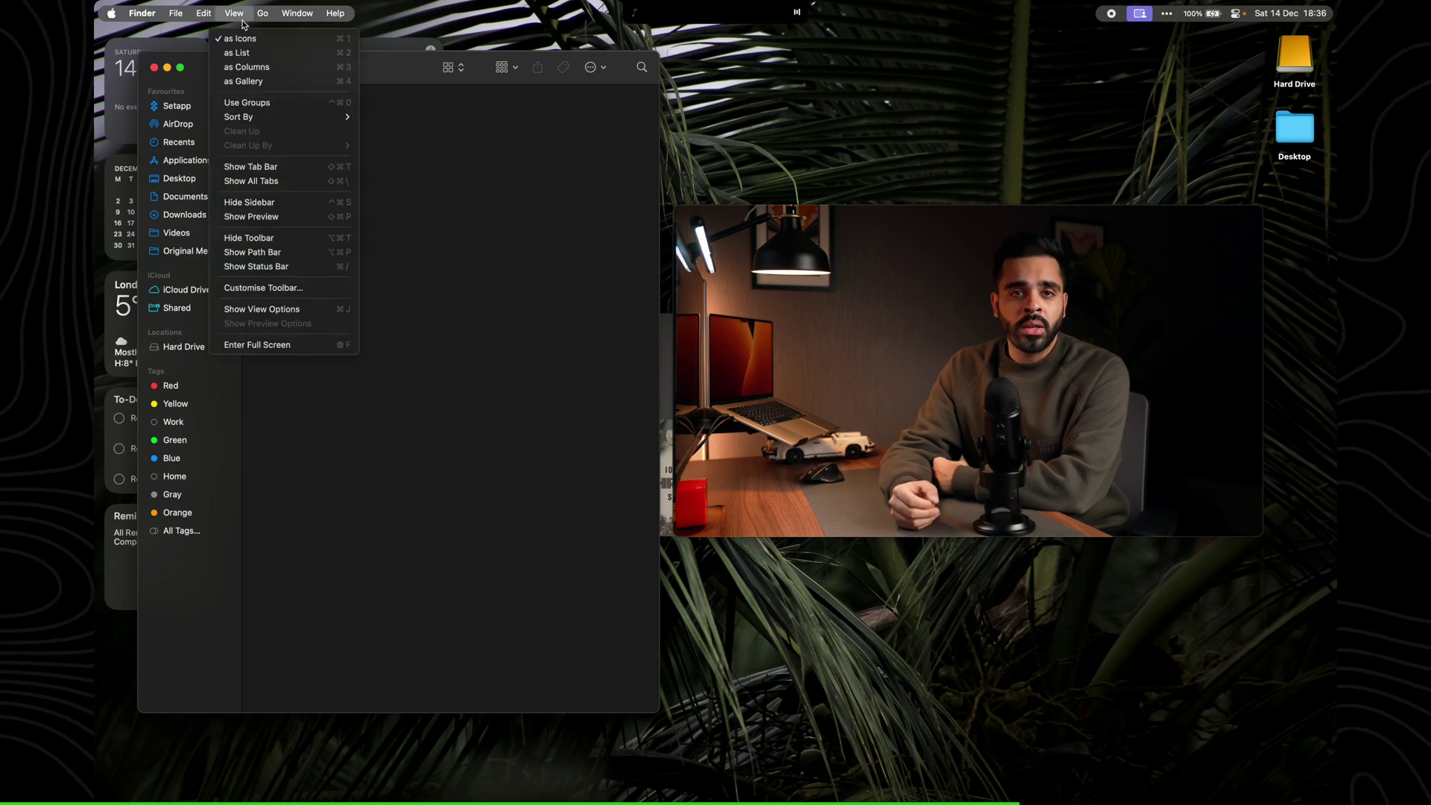
left_click(283, 255)
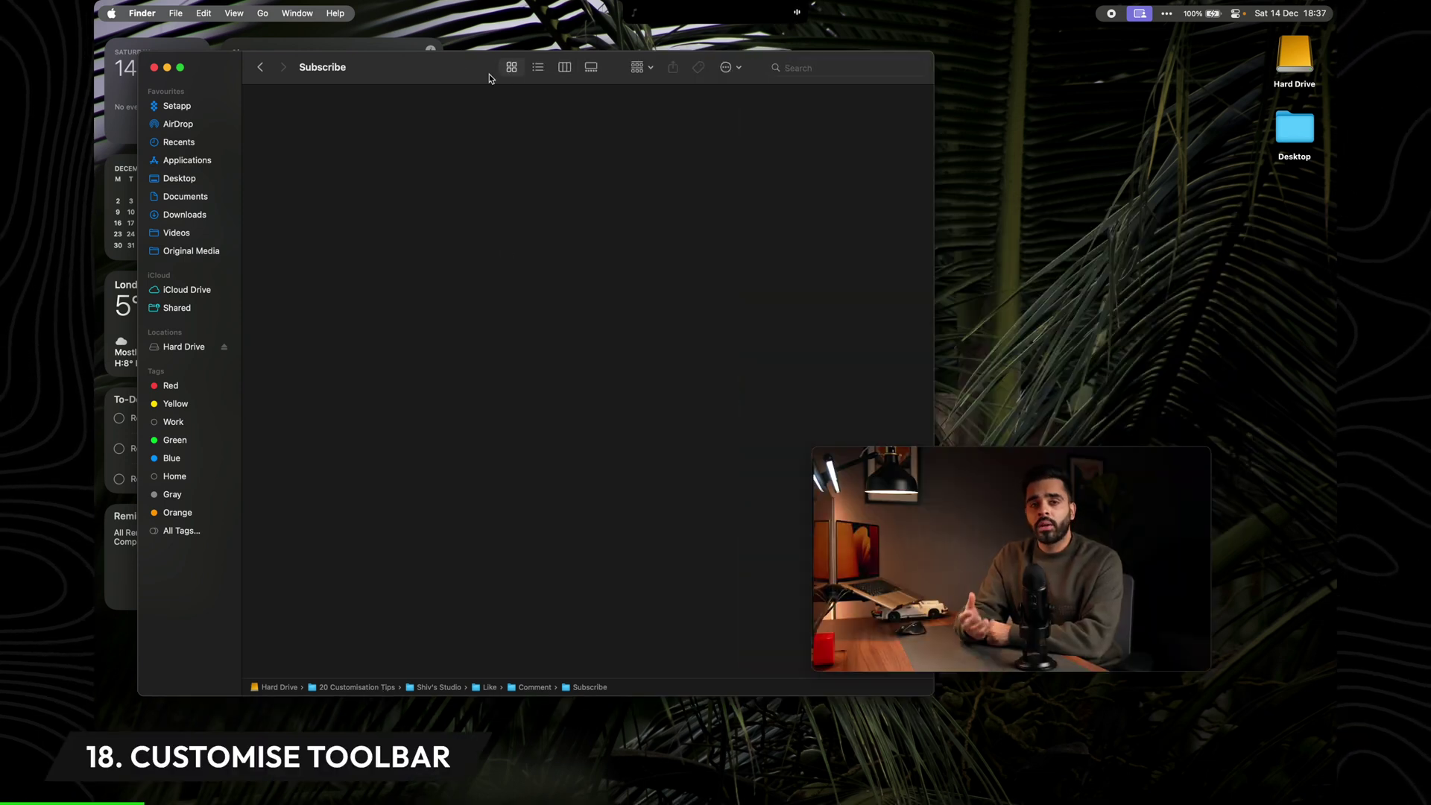
Drag AirDrop from the Customise Toolbar palette into the Finder toolbar
left_click(234, 12)
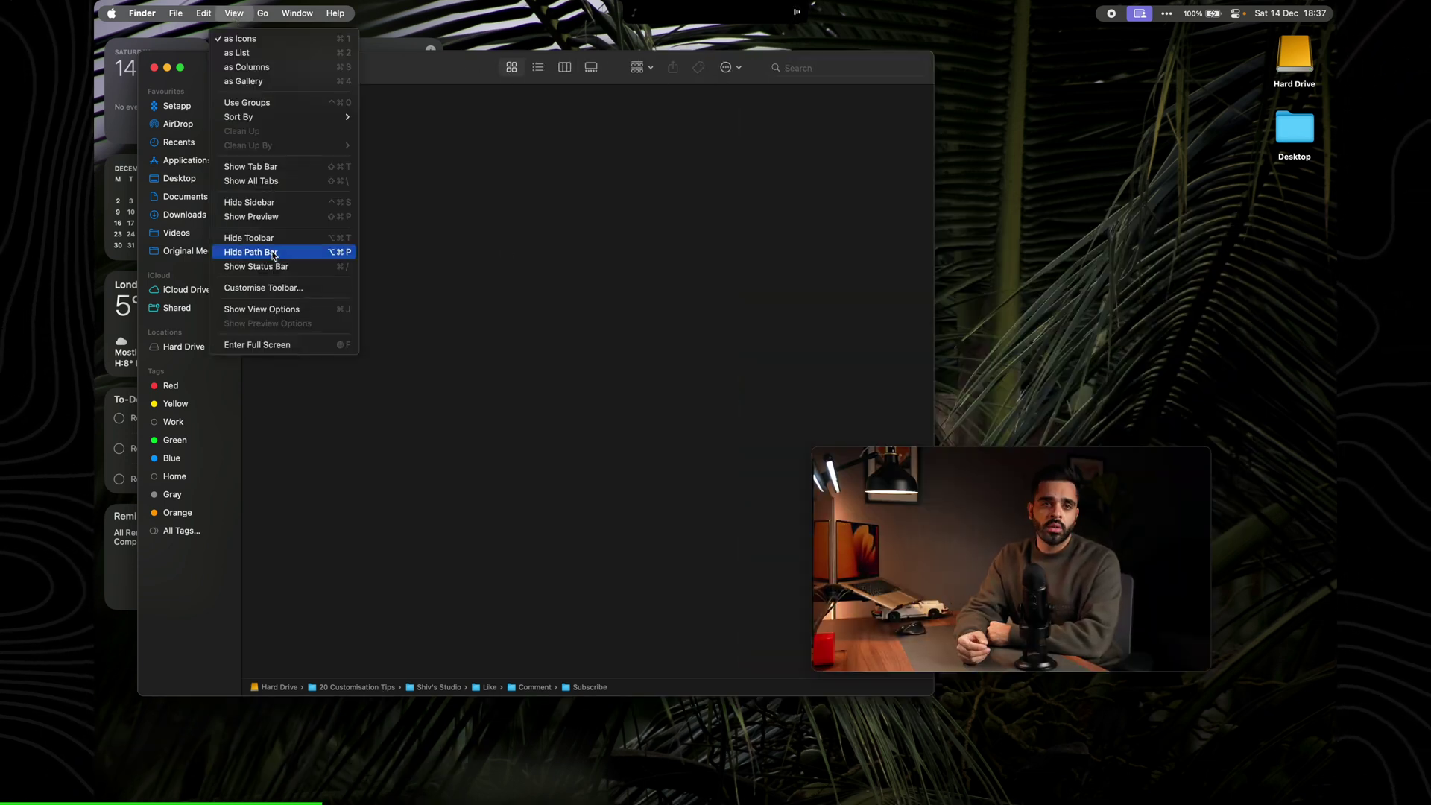
left_click(268, 288)
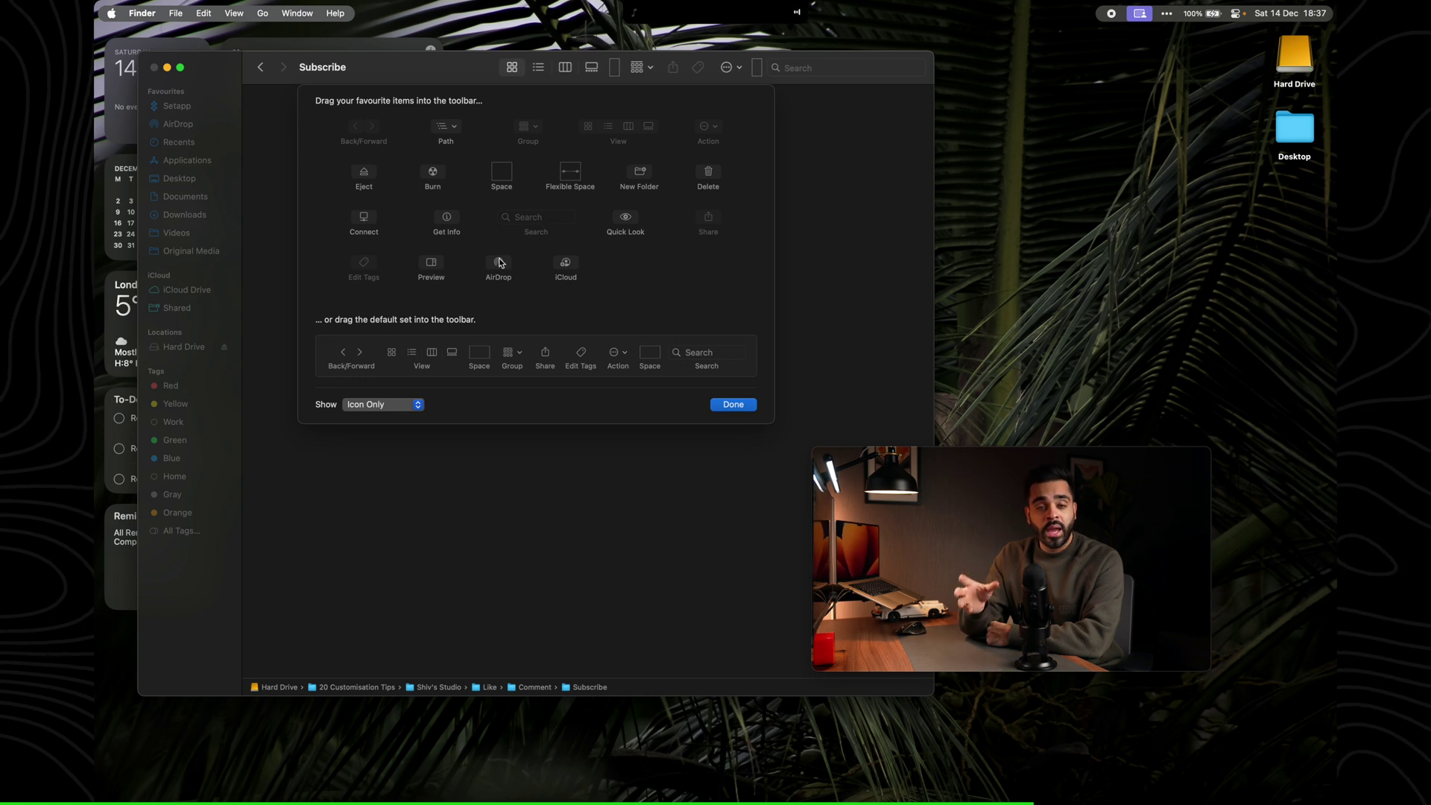
left_click_drag(499, 262, 503, 65)
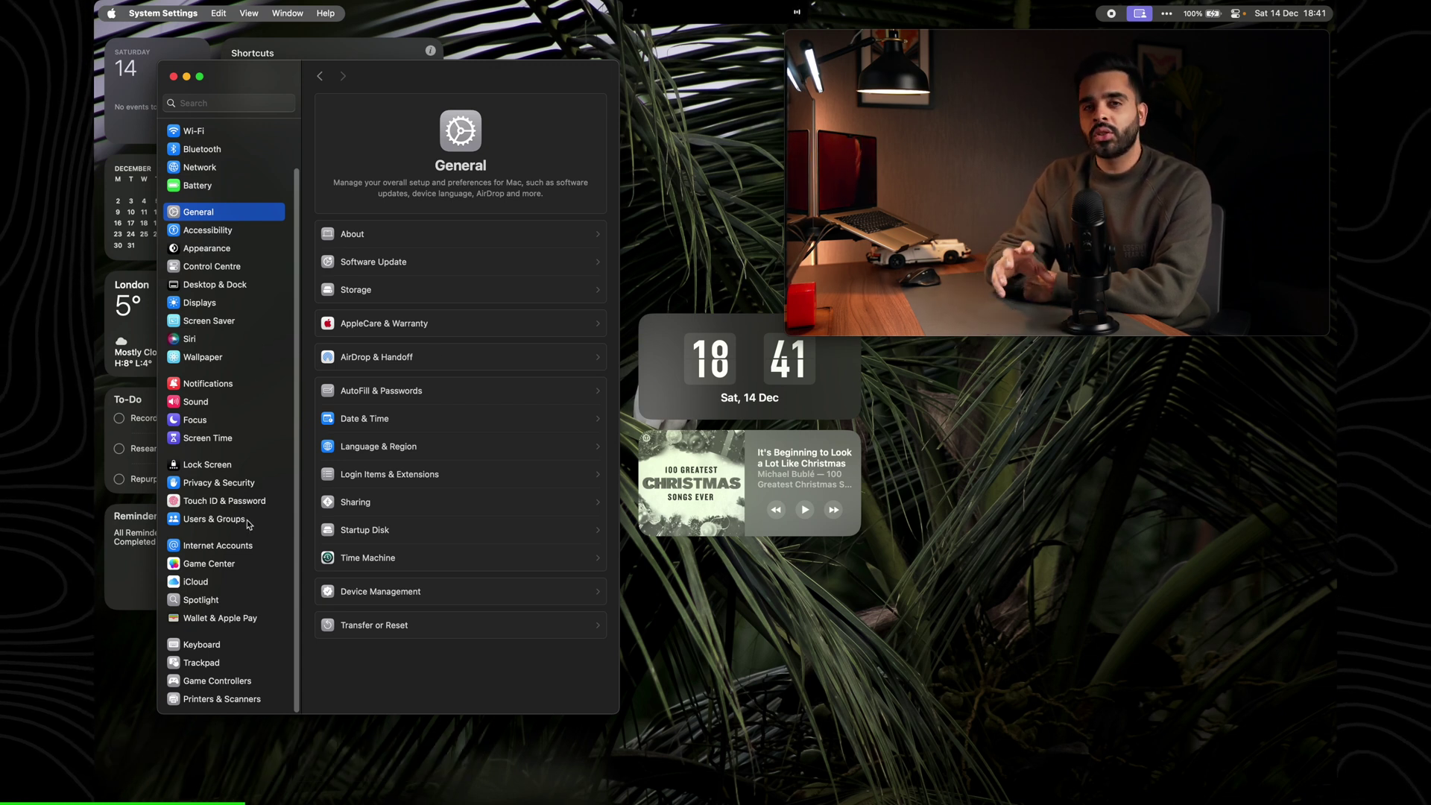
Open Users & Groups, open the admin account's picture picker, and choose the bearded Memoji
left_click(214, 519)
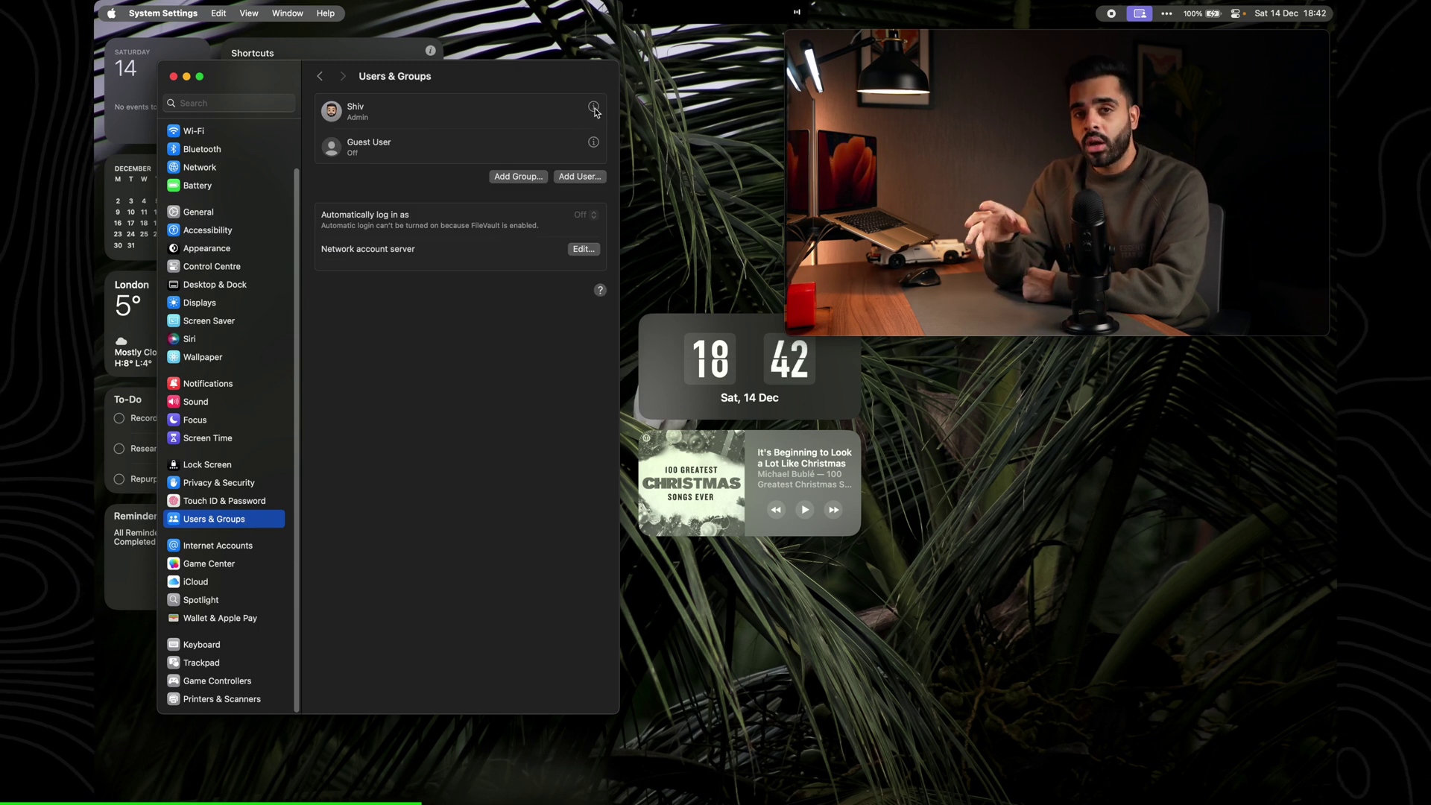
left_click(594, 107)
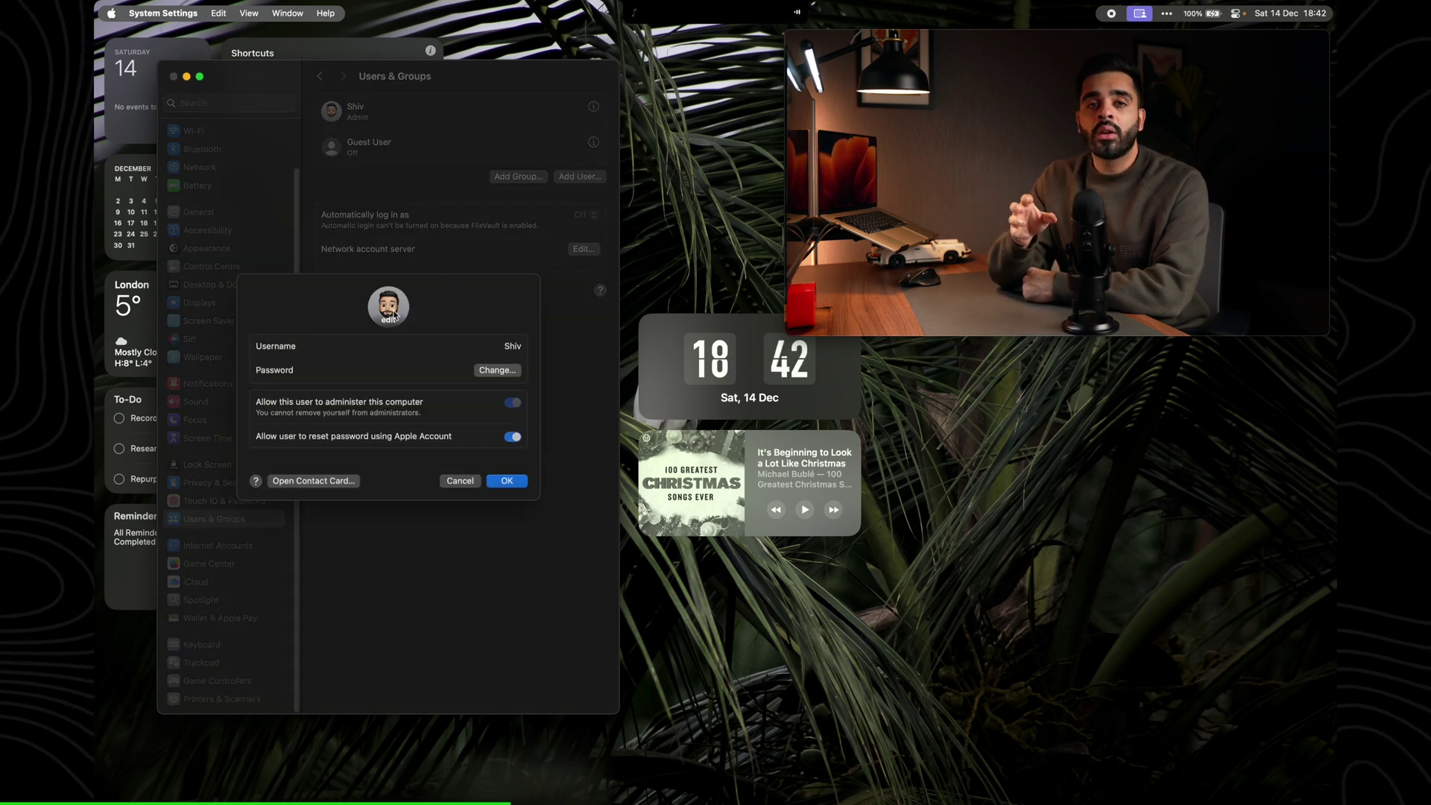
left_click(391, 313)
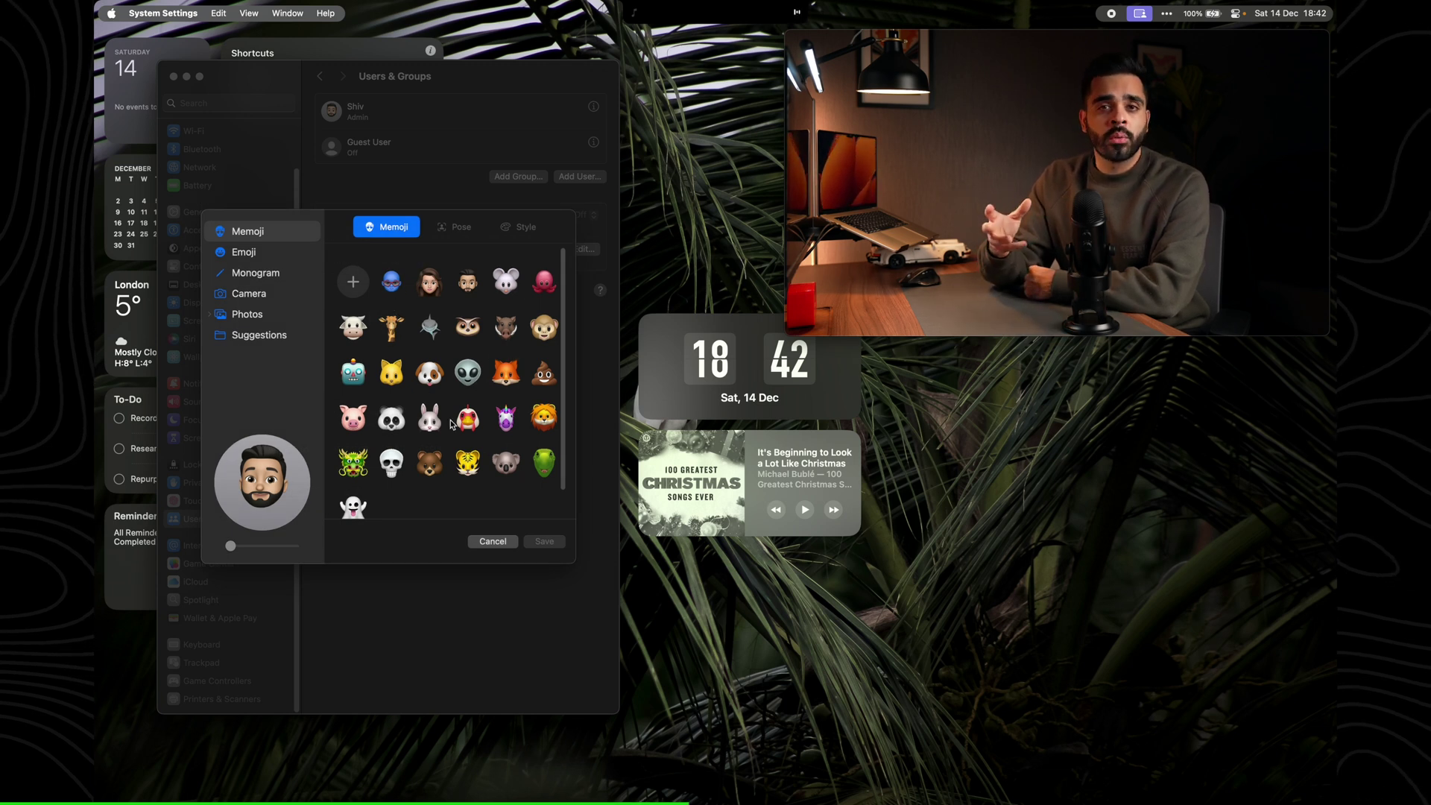
left_click(470, 287)
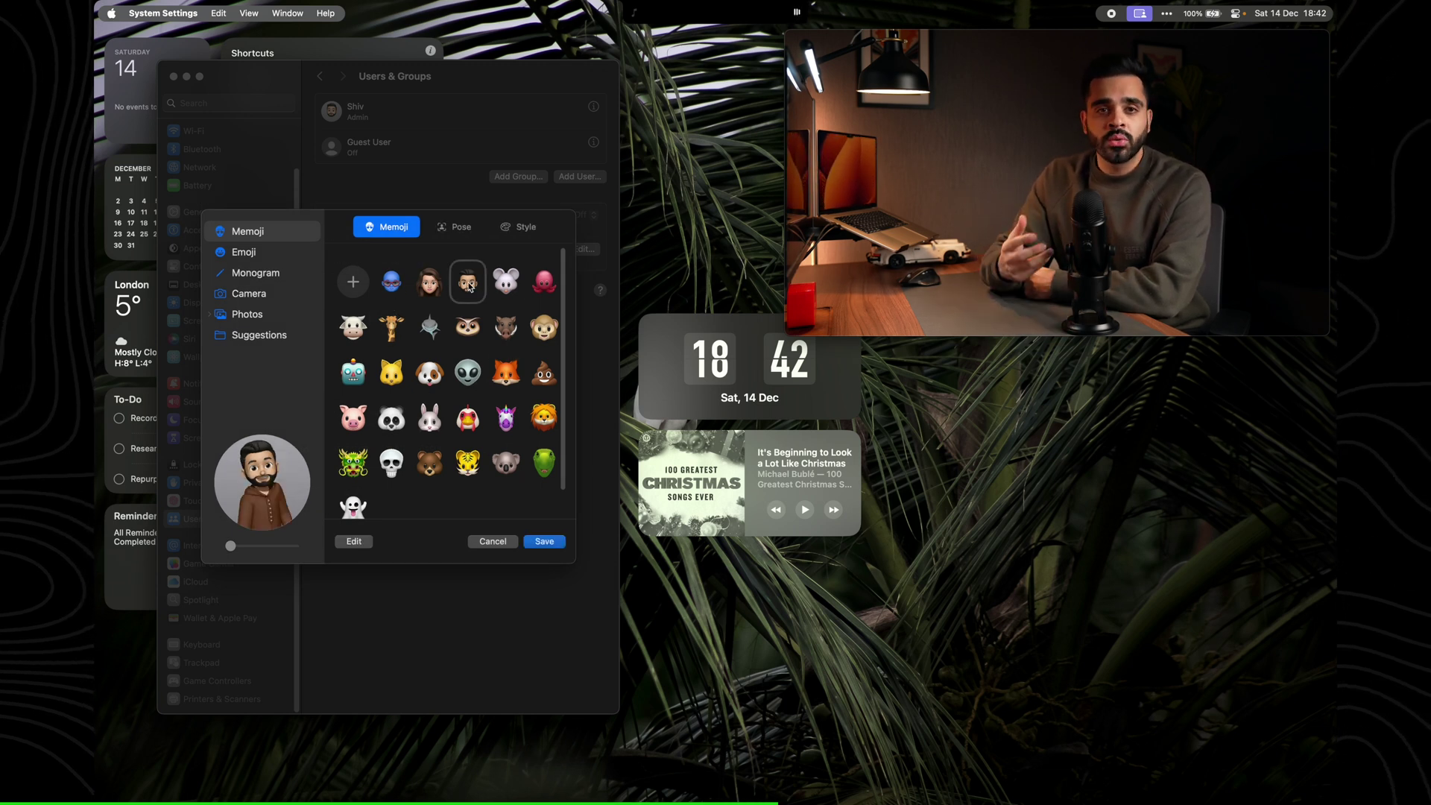
Browse the Memoji's pose and style options, plus emoji and monogram pictures, then cancel
left_click(462, 228)
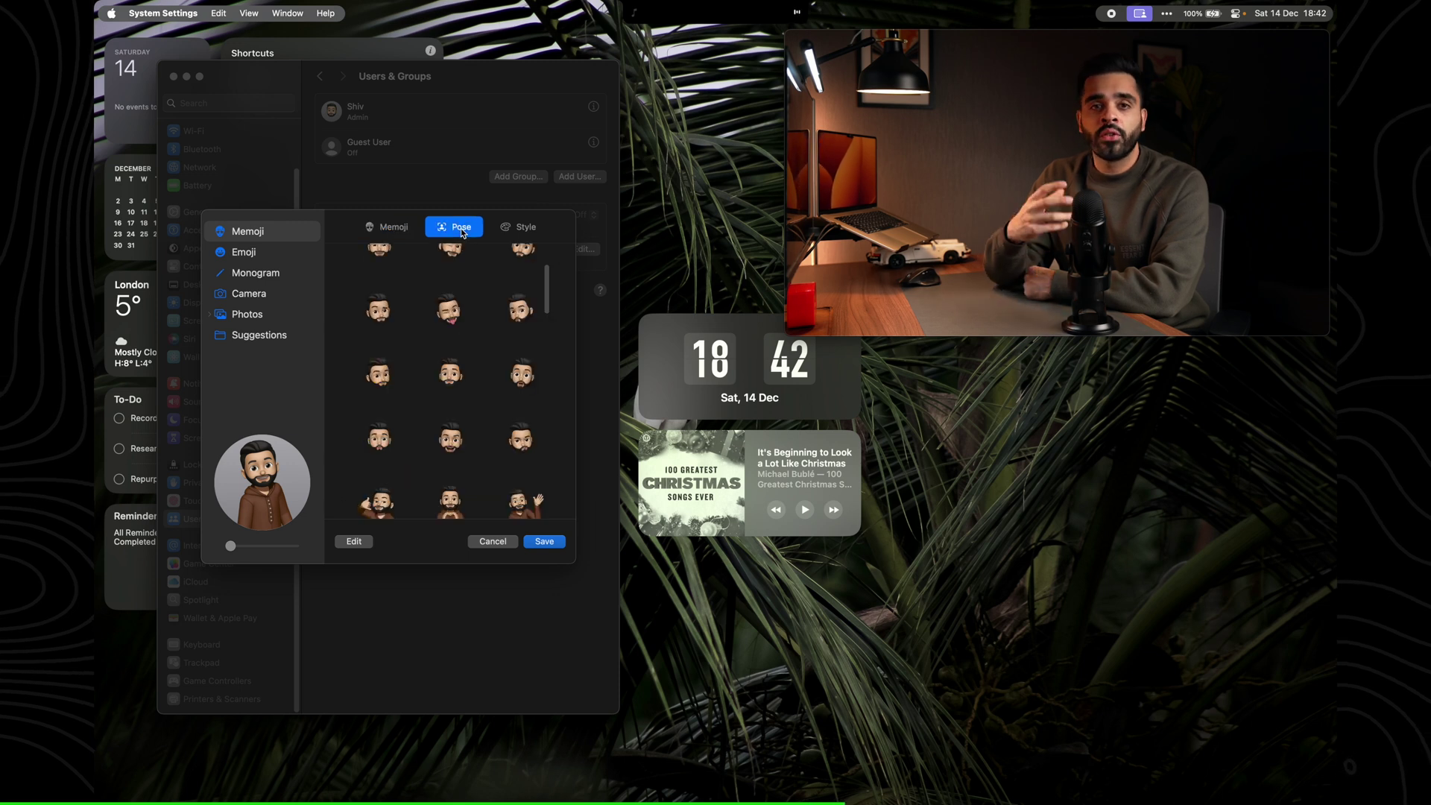
left_click(507, 230)
left_click(380, 233)
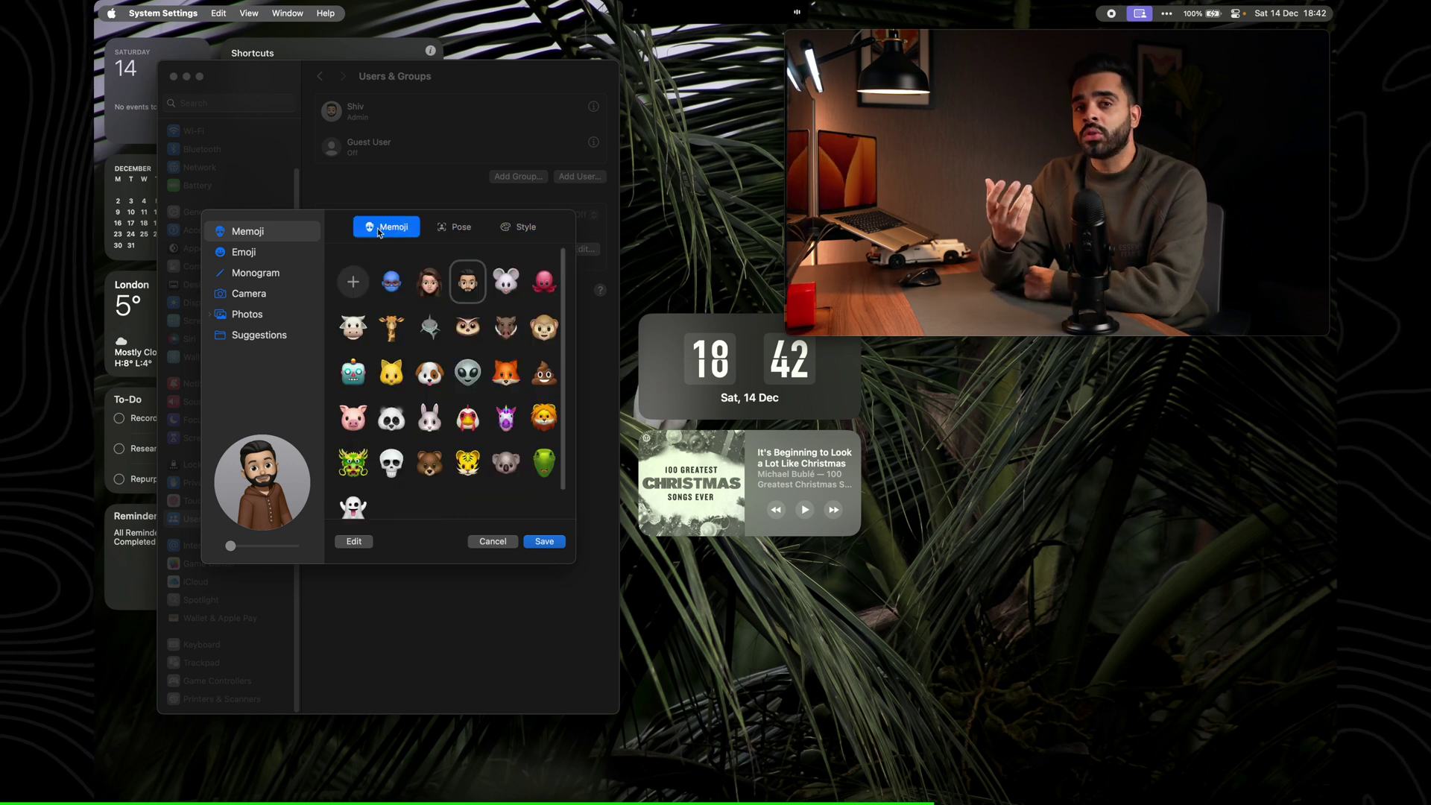
left_click(258, 254)
left_click(268, 273)
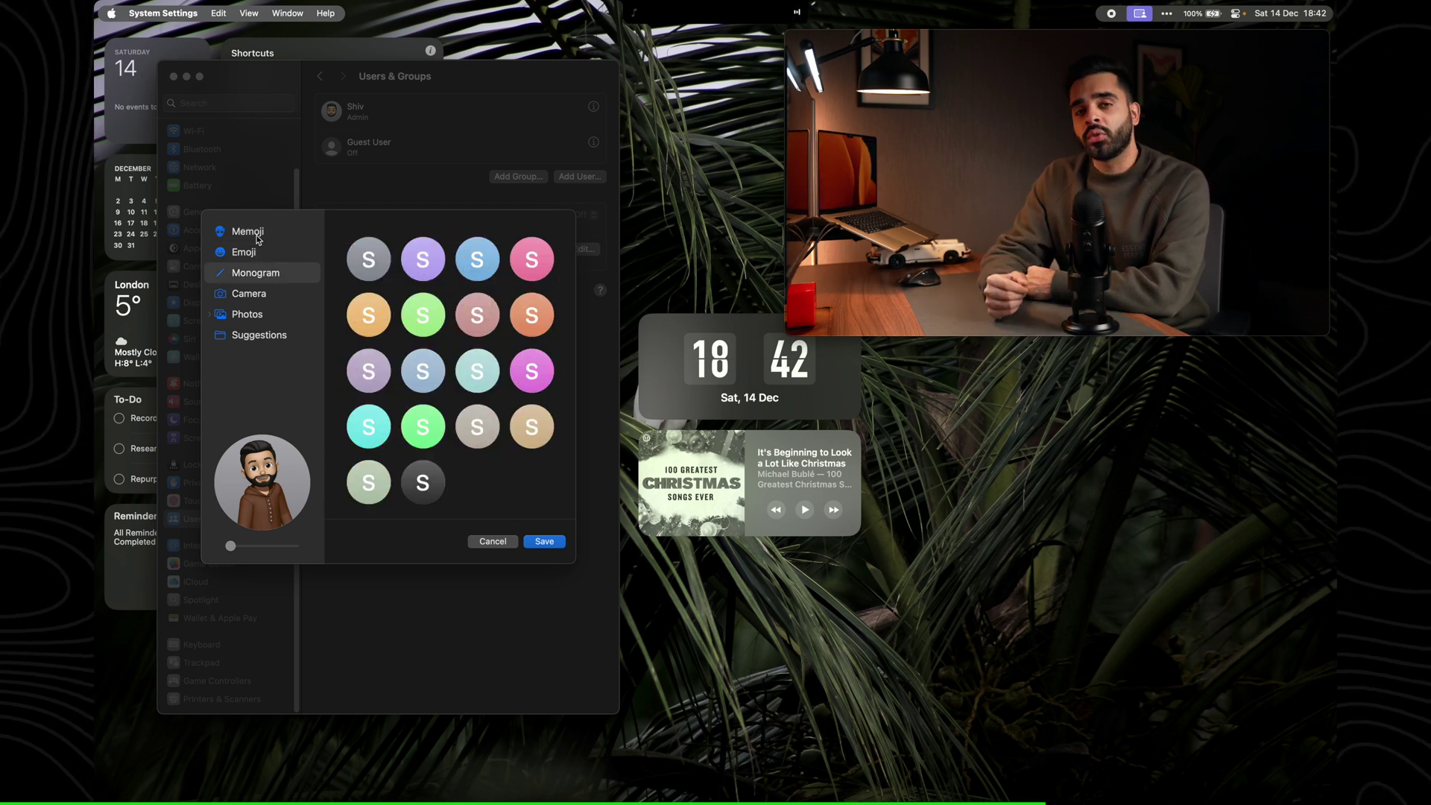
left_click(258, 238)
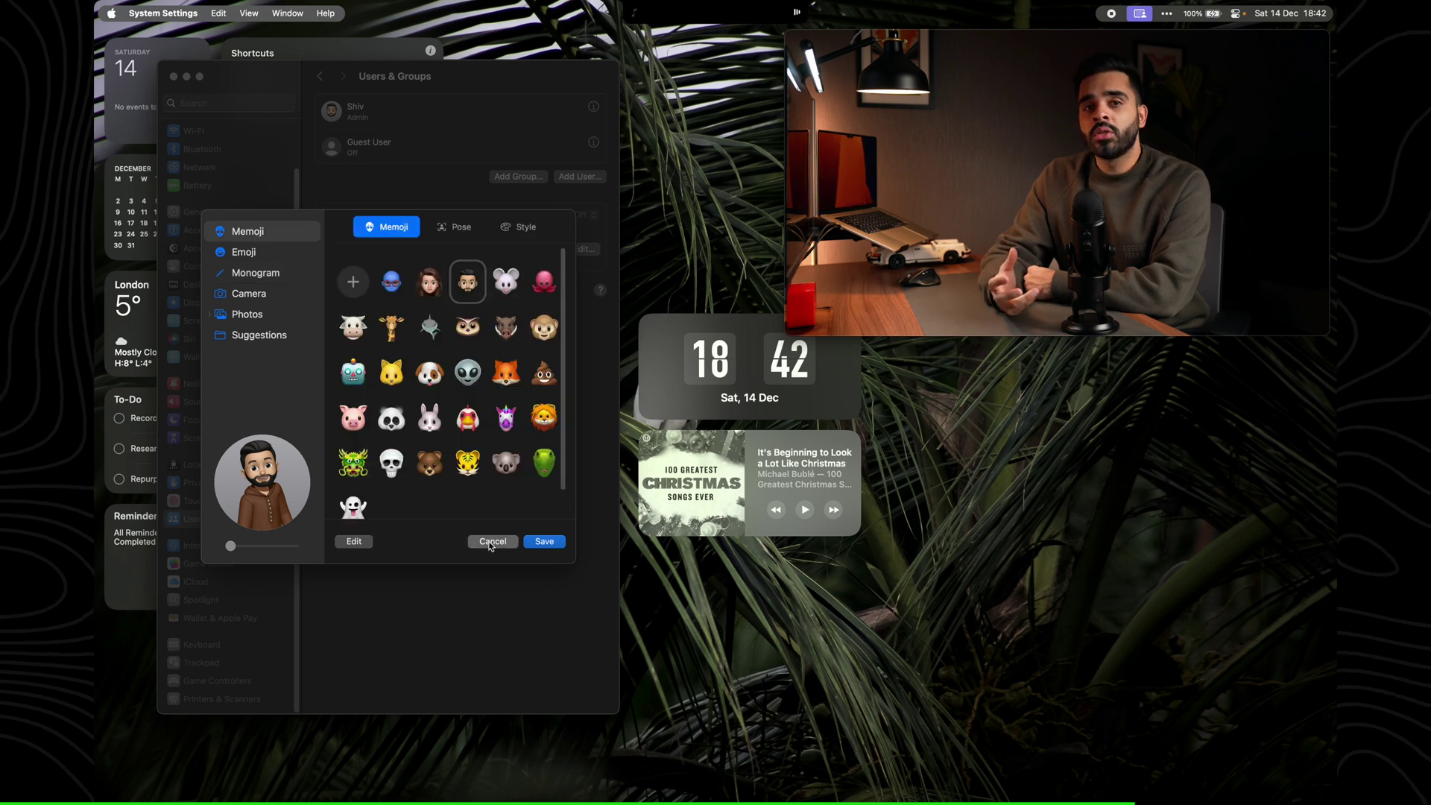
left_click(492, 542)
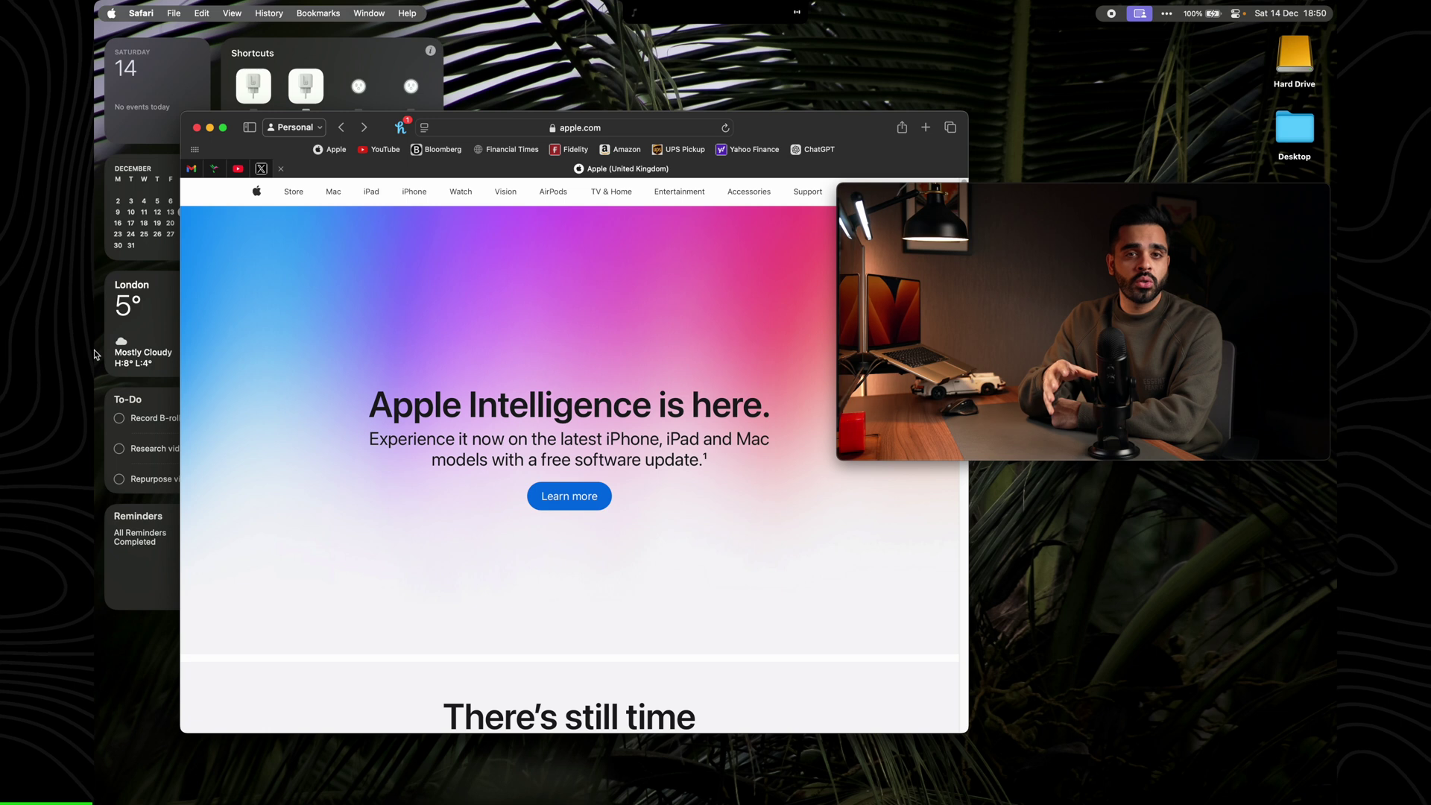
Open the YouTube website in Safari
mouse_move(96, 351)
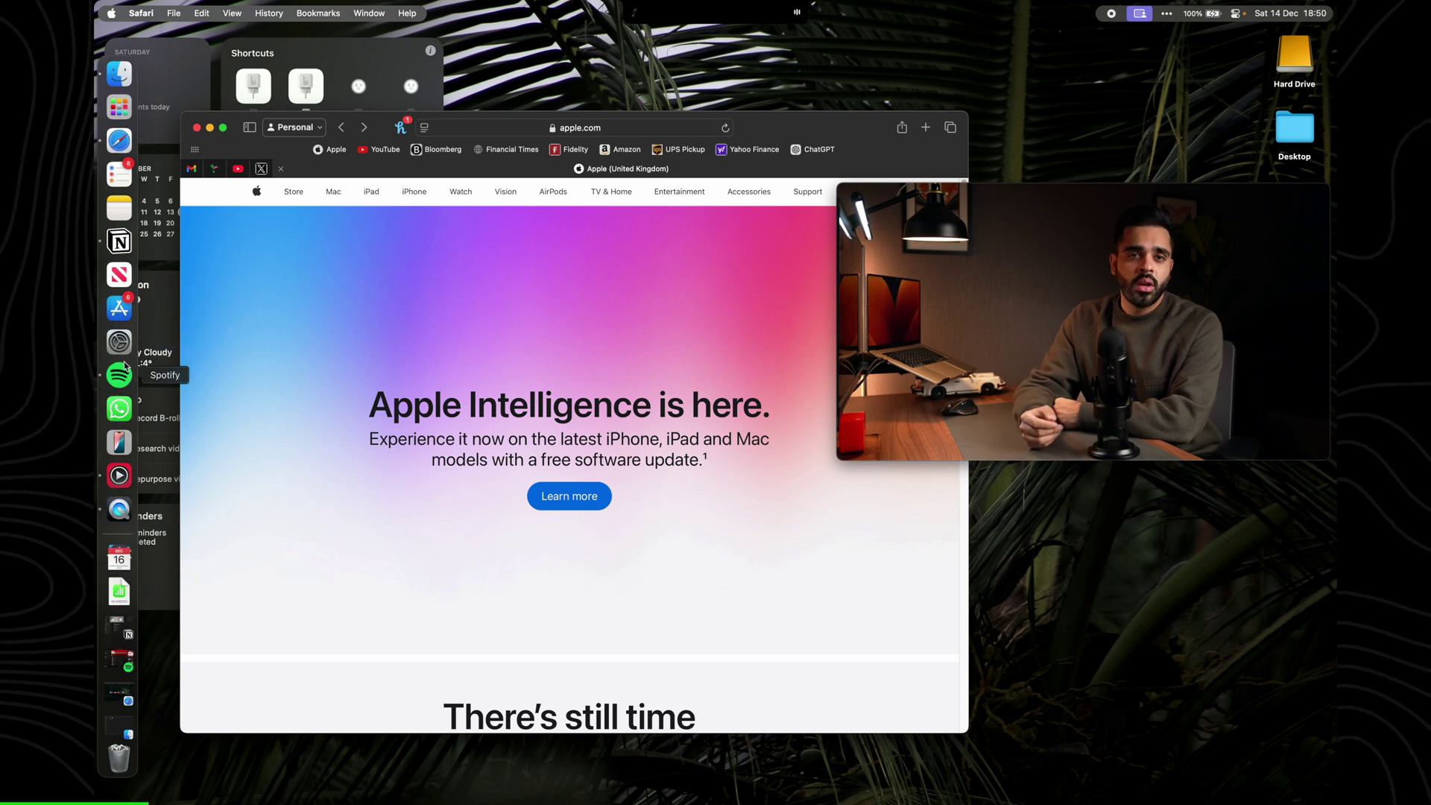
left_click(385, 150)
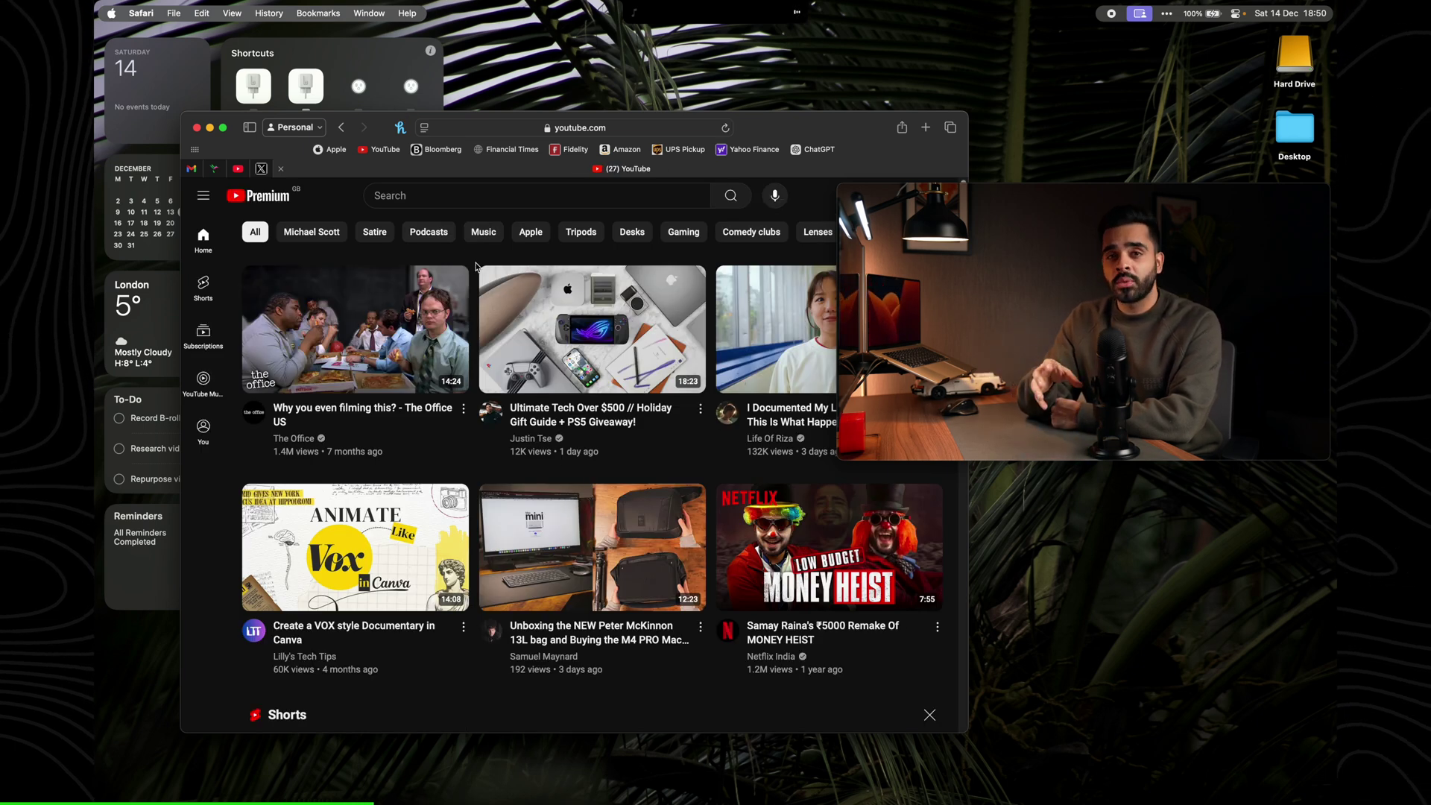
scroll(476, 266, "down", 1)
scroll(475, 266, "up", 1)
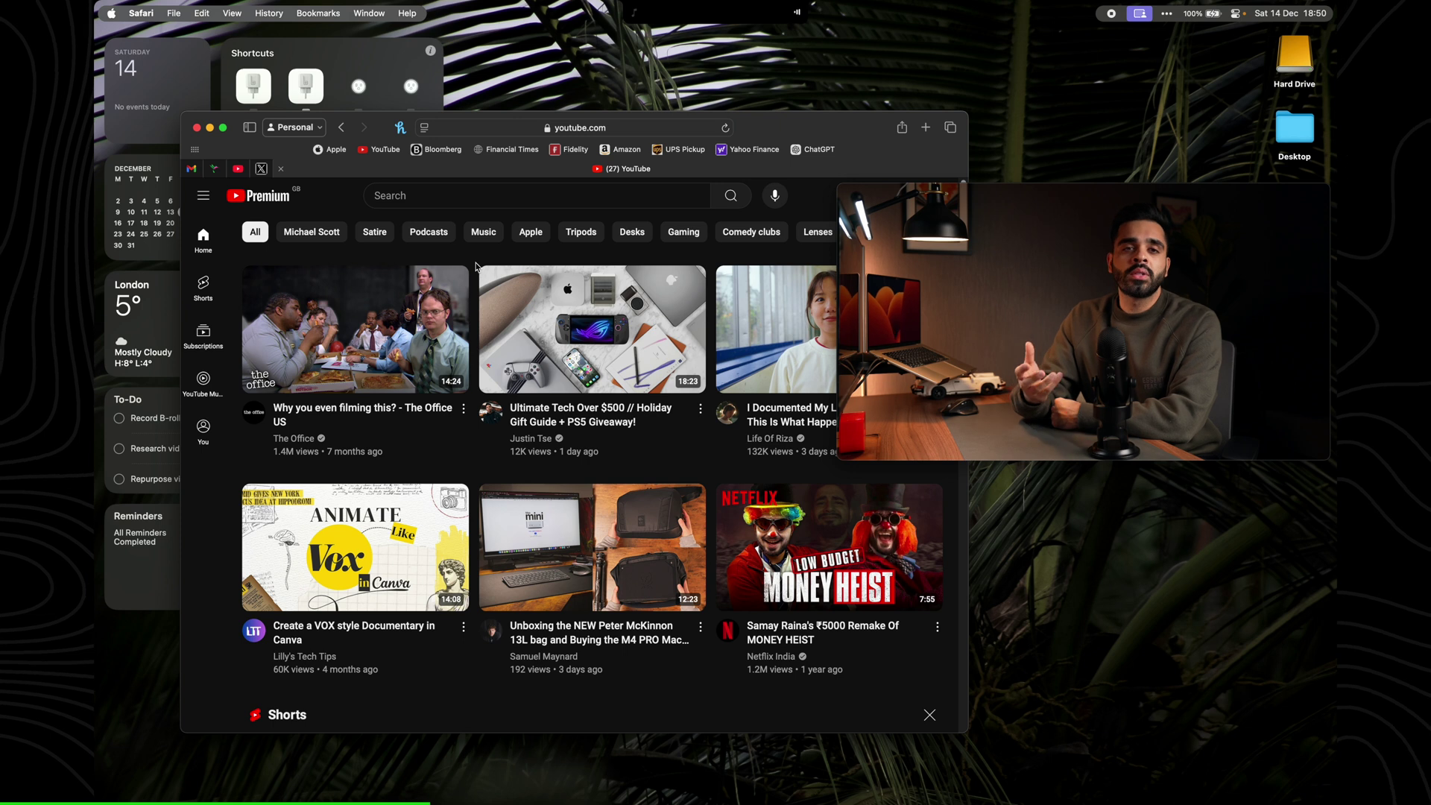
Add YouTube to the Dock via File > Add to Dock, replacing the existing YouTube app
left_click(173, 14)
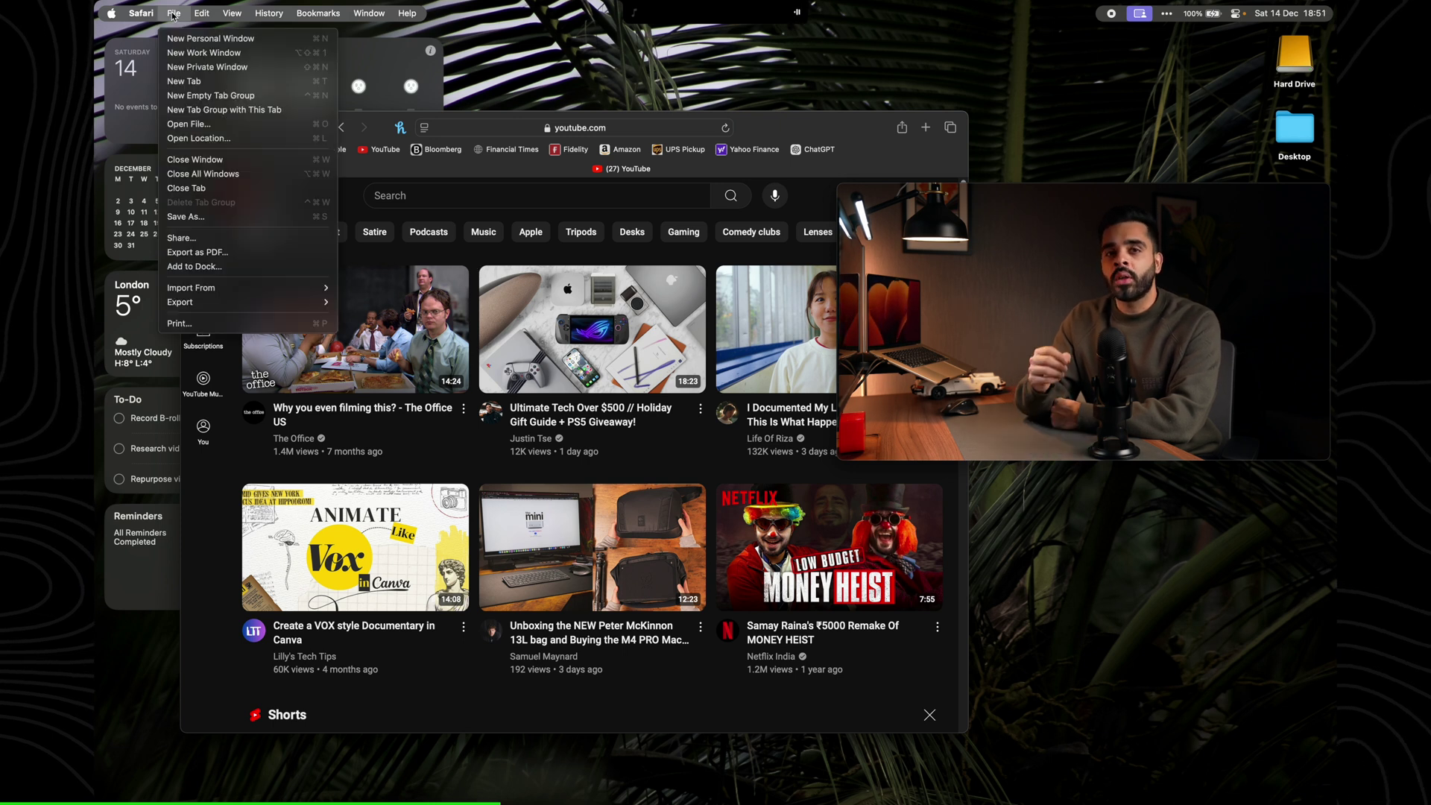
left_click(217, 269)
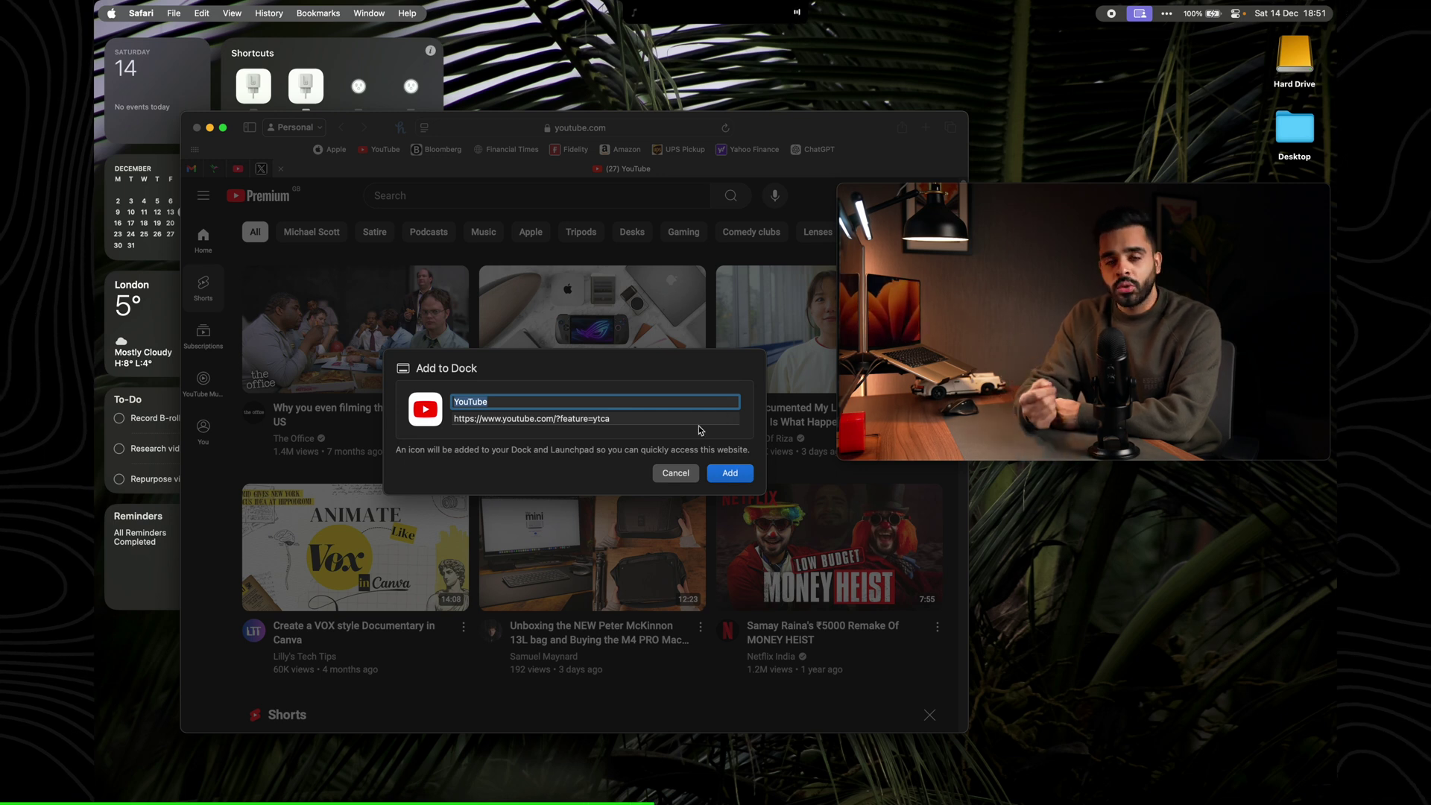
left_click(737, 471)
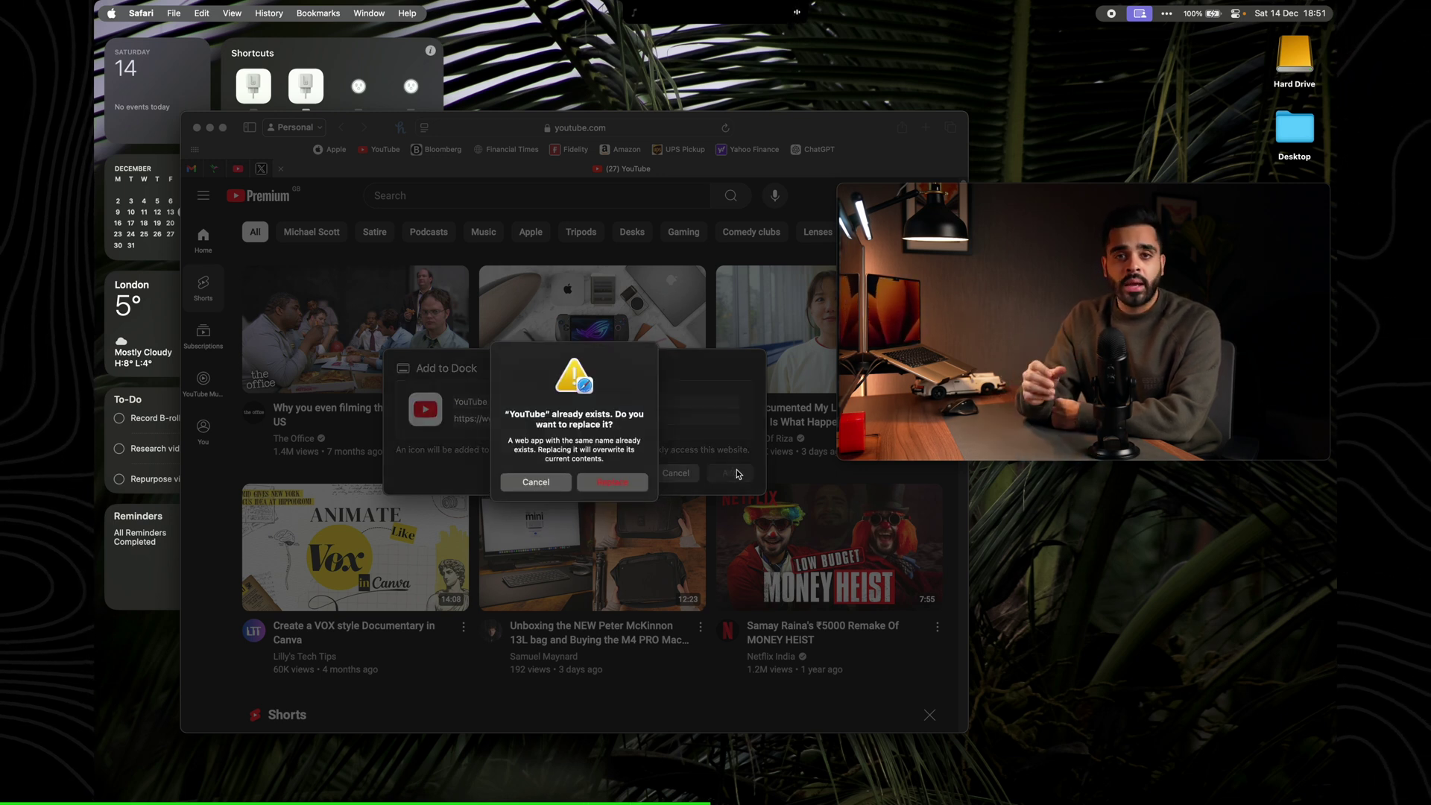
left_click(626, 483)
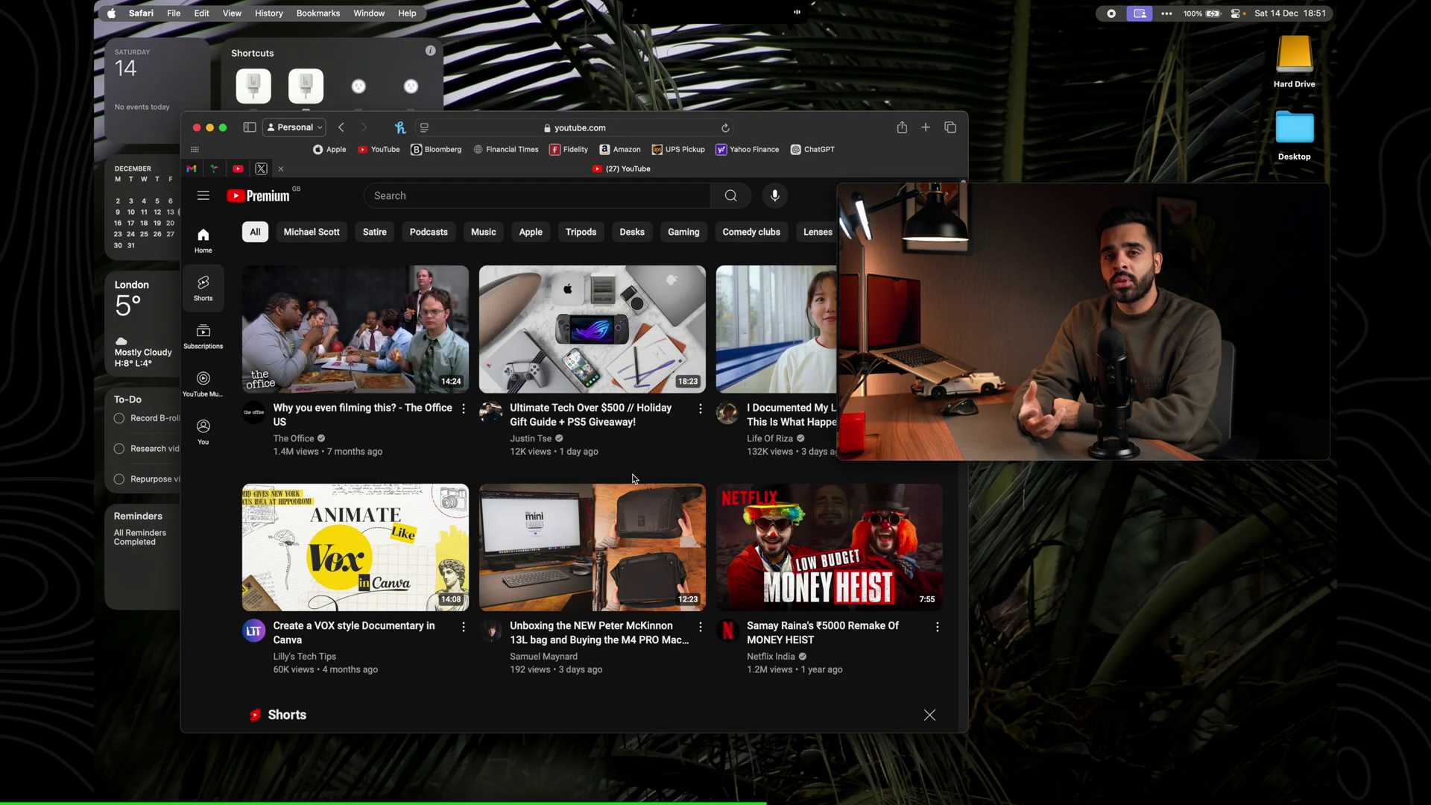
mouse_move(95, 435)
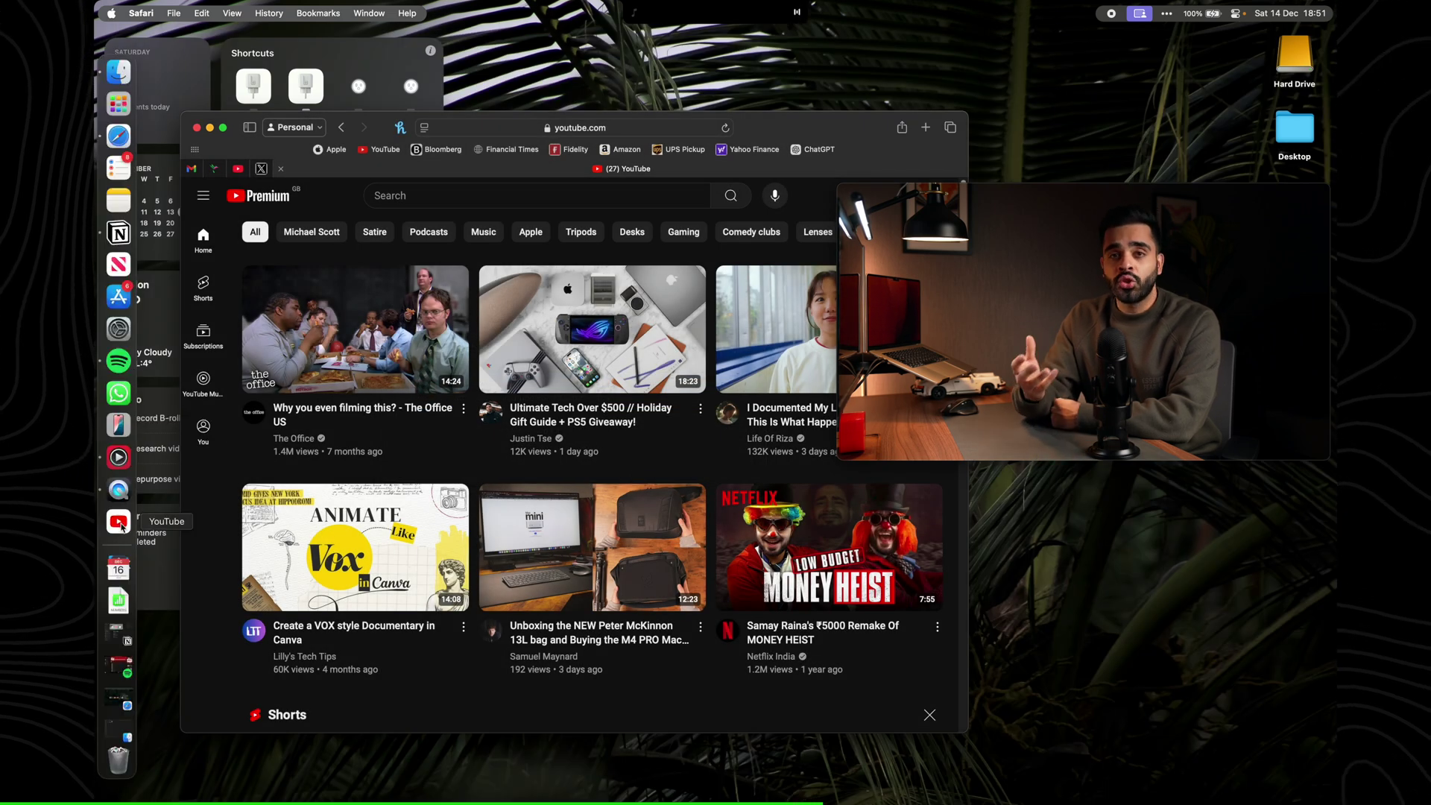
Launch the YouTube web app from the Dock, scroll its feed, then quit it
left_click(119, 522)
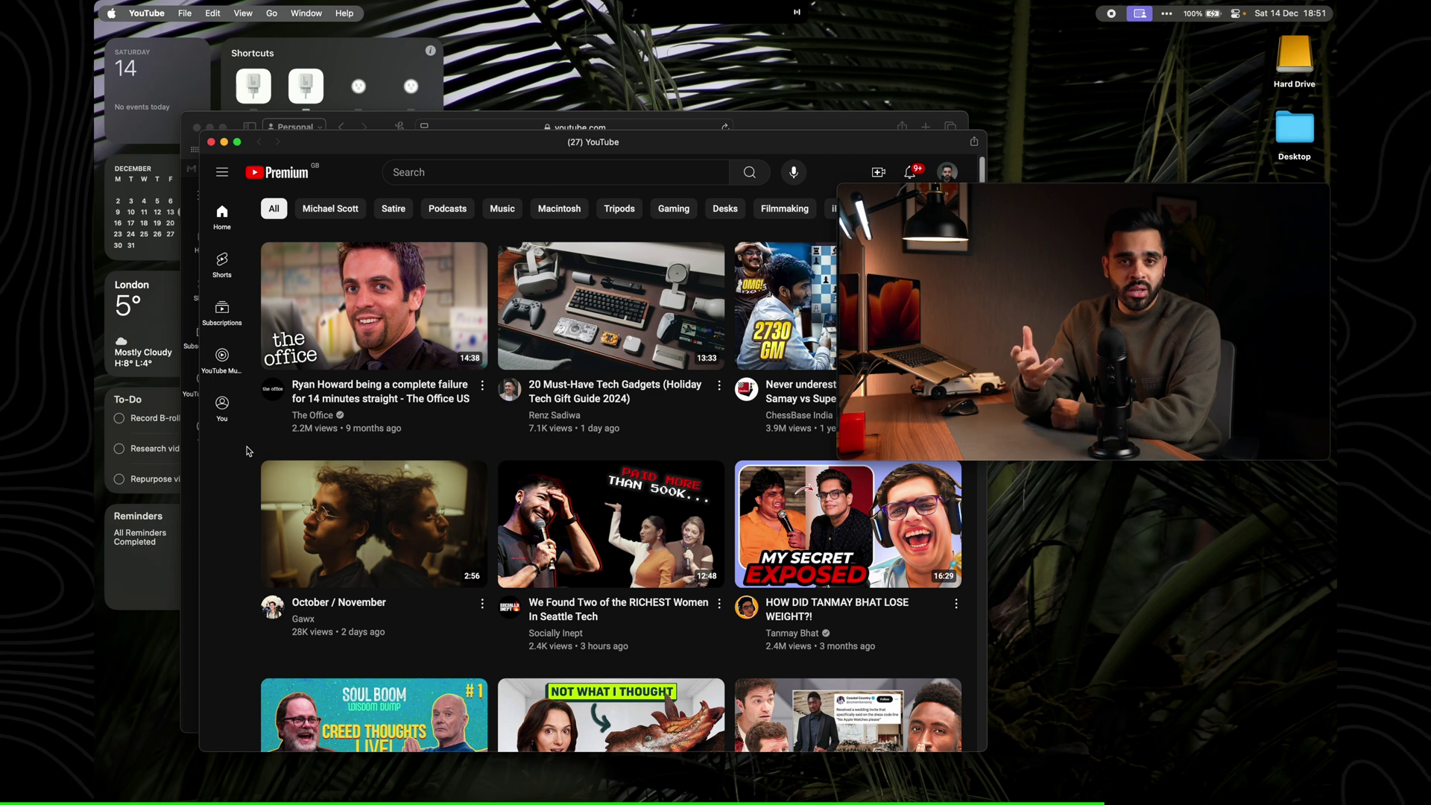
scroll(522, 447, "down", 4)
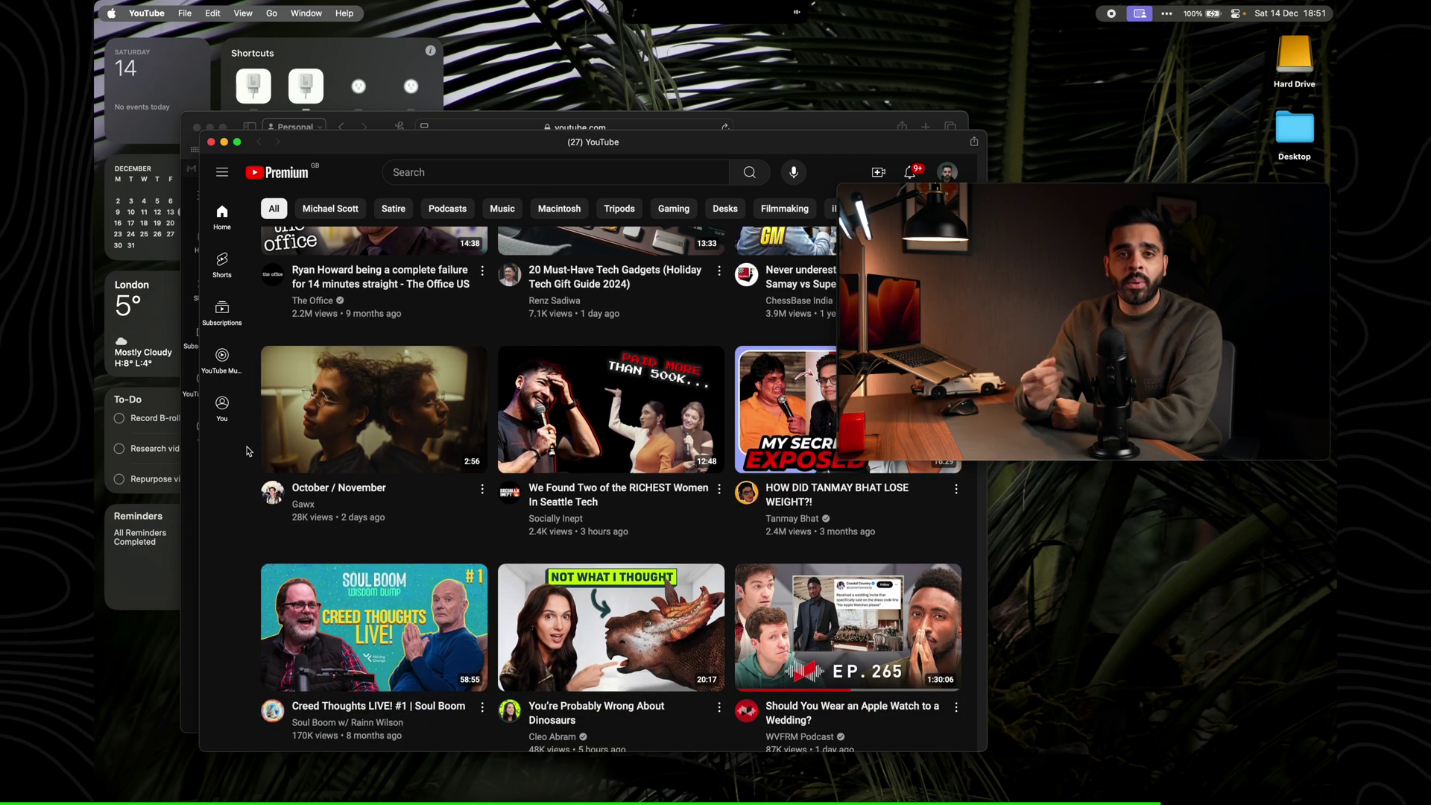
key("super+q")
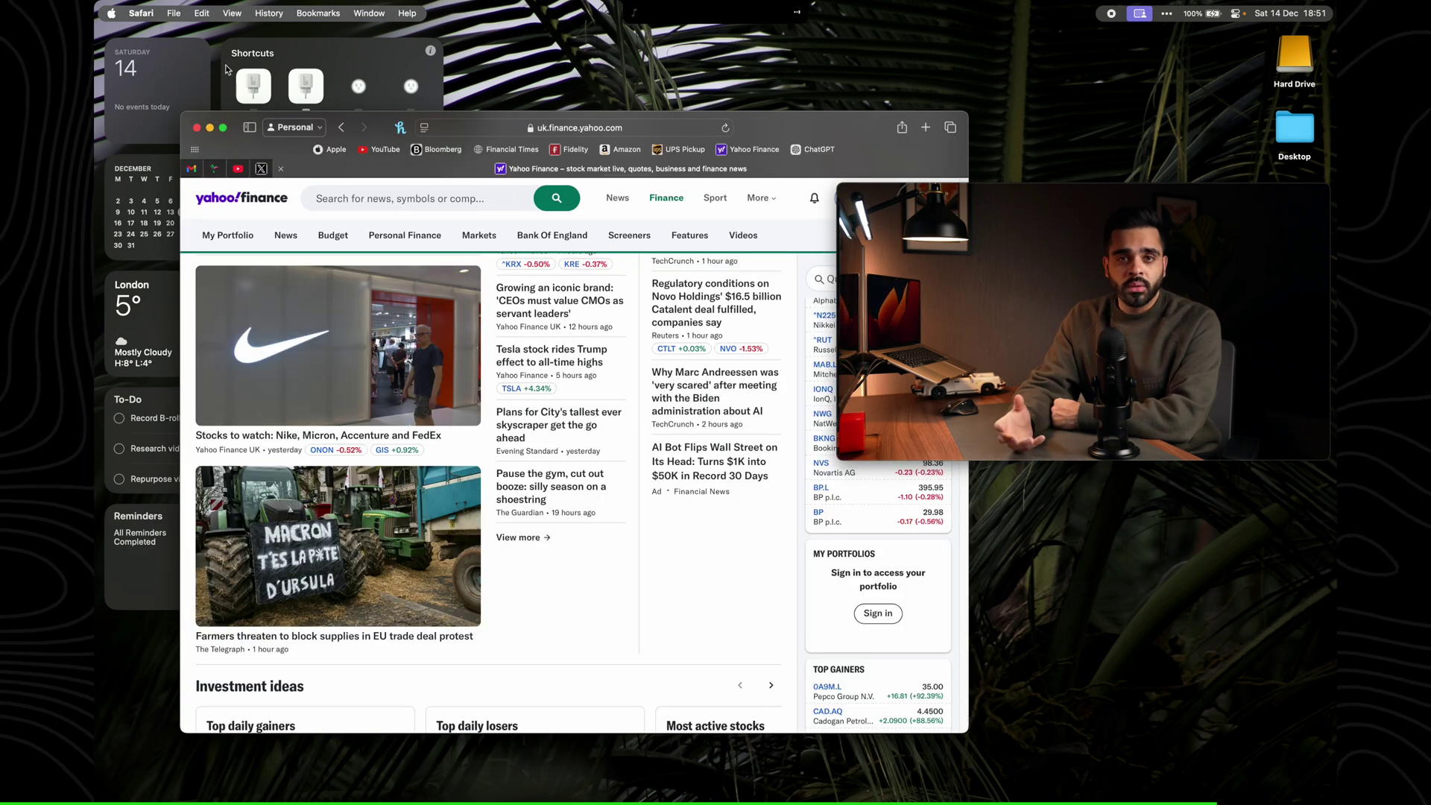
Add the Yahoo Finance page to the Dock via File > Add to Dock as 'Yahoo Finance'
left_click(175, 14)
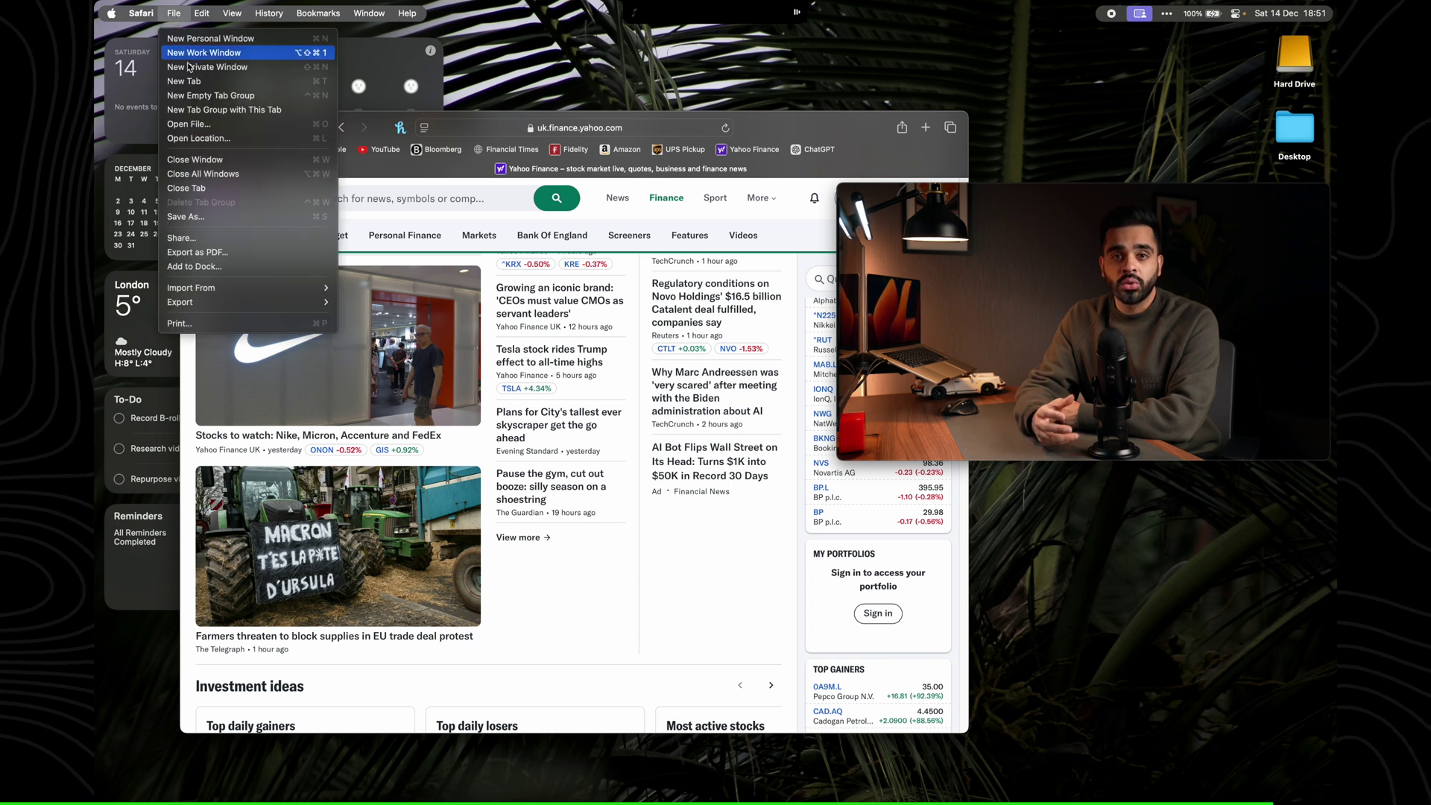
left_click(222, 267)
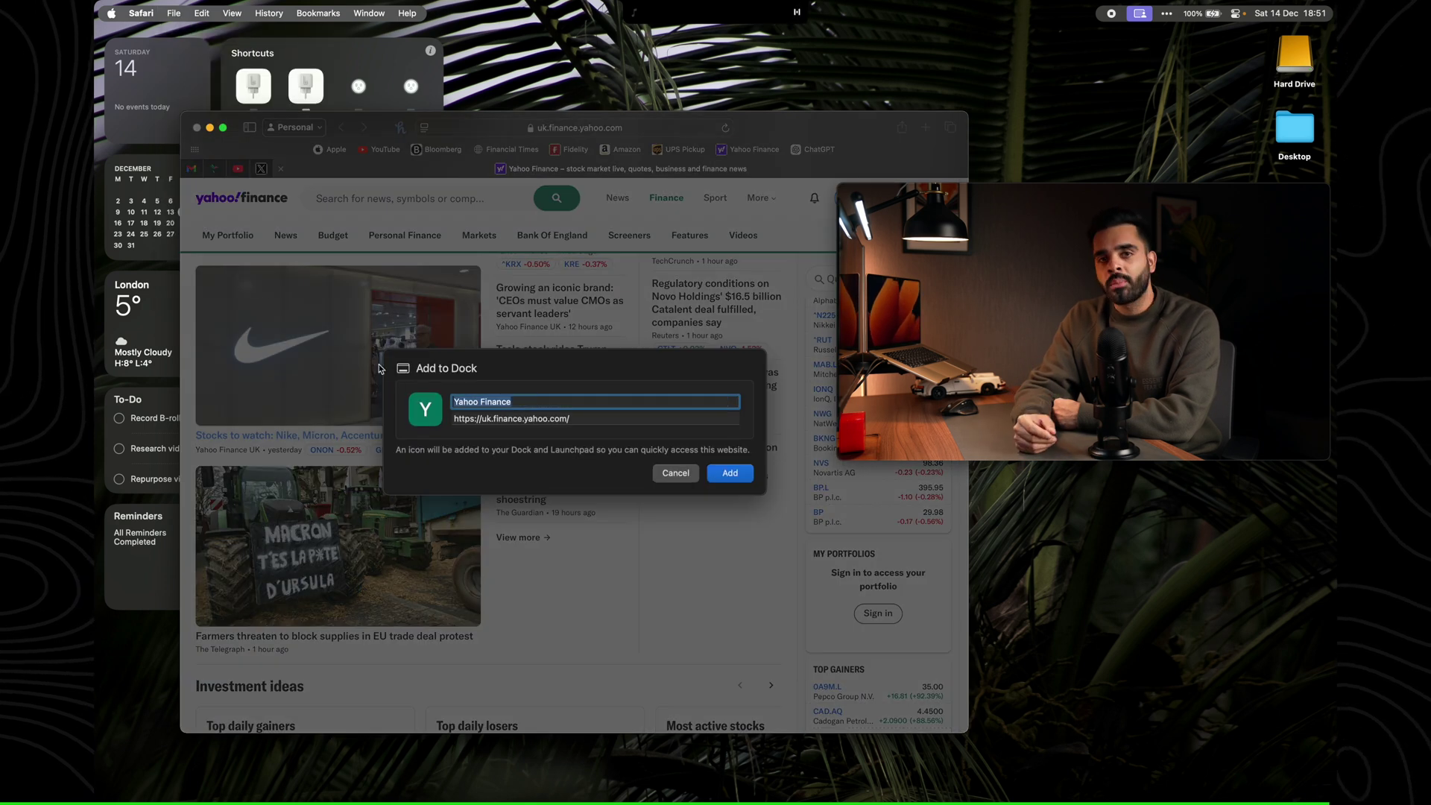
left_click(566, 402)
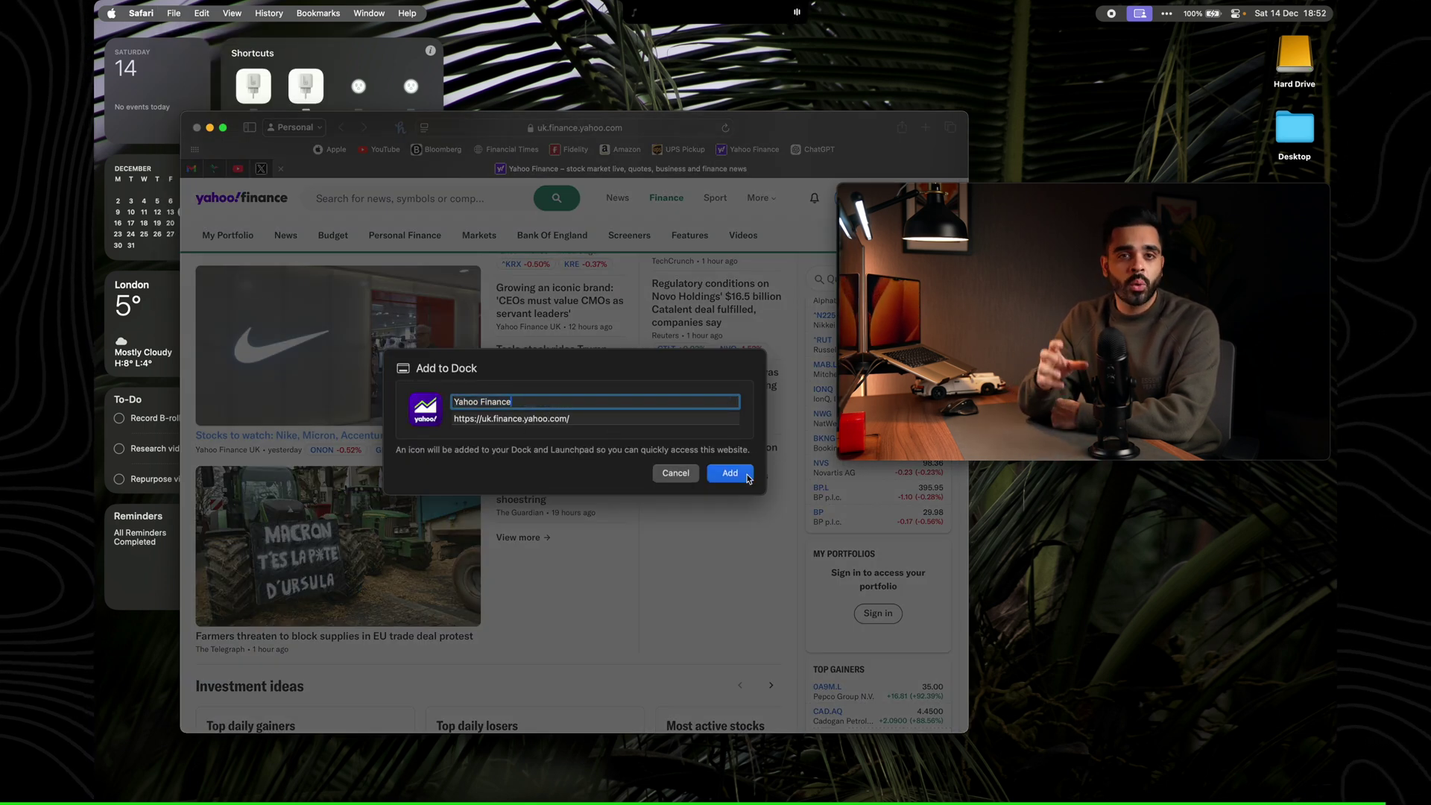